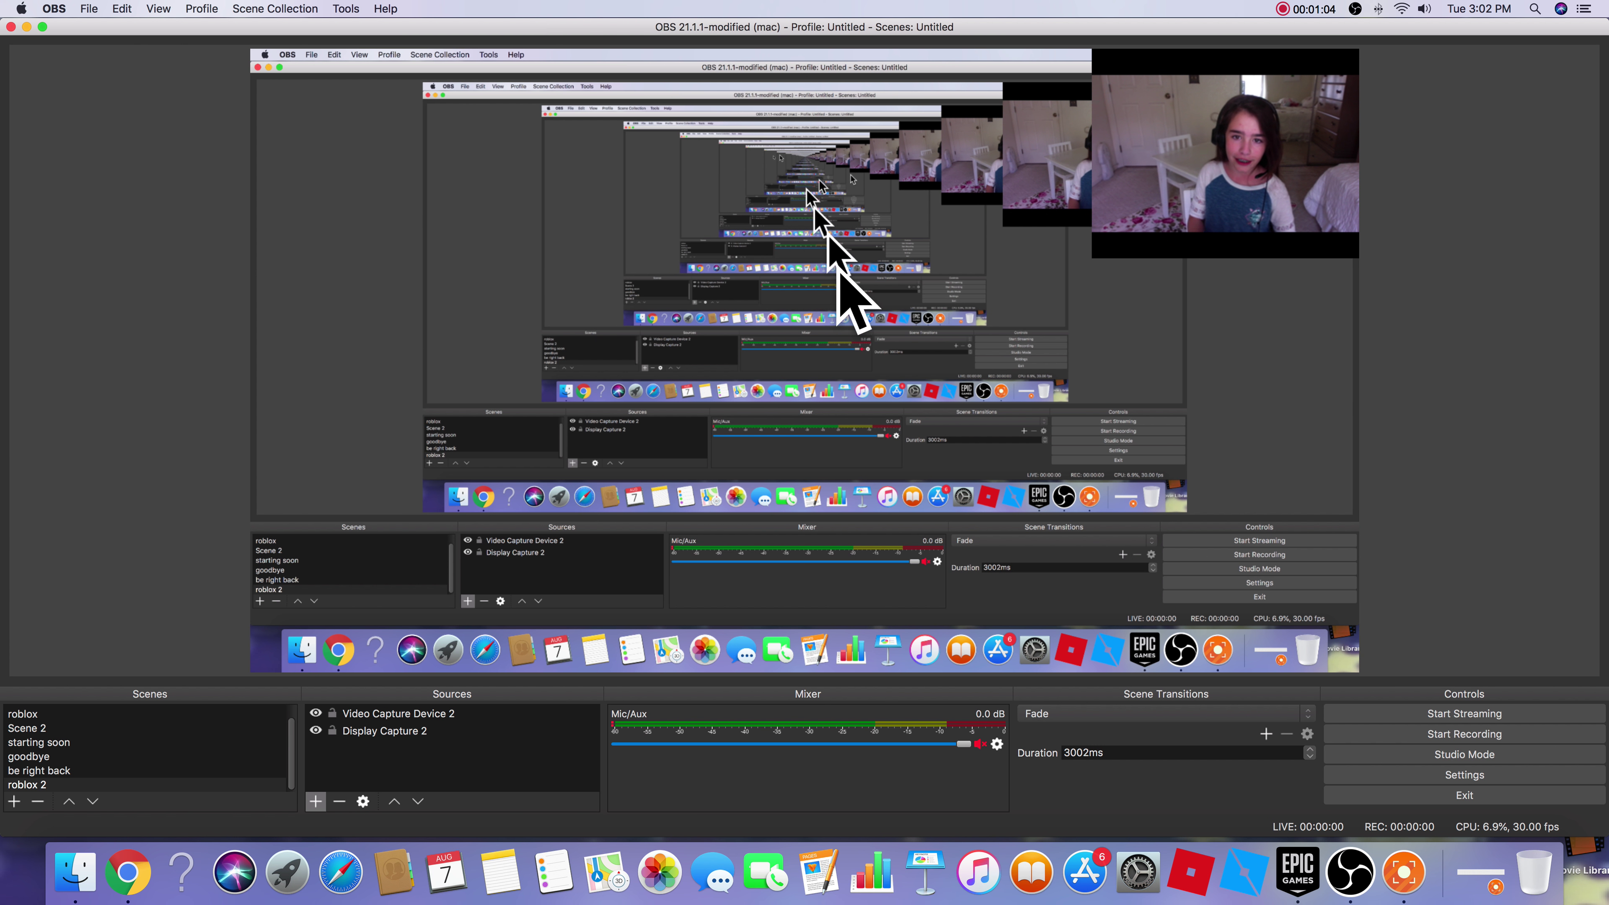
- Add a new scene named "test"
{"action": "left_click", "coordinate": [14, 801]}
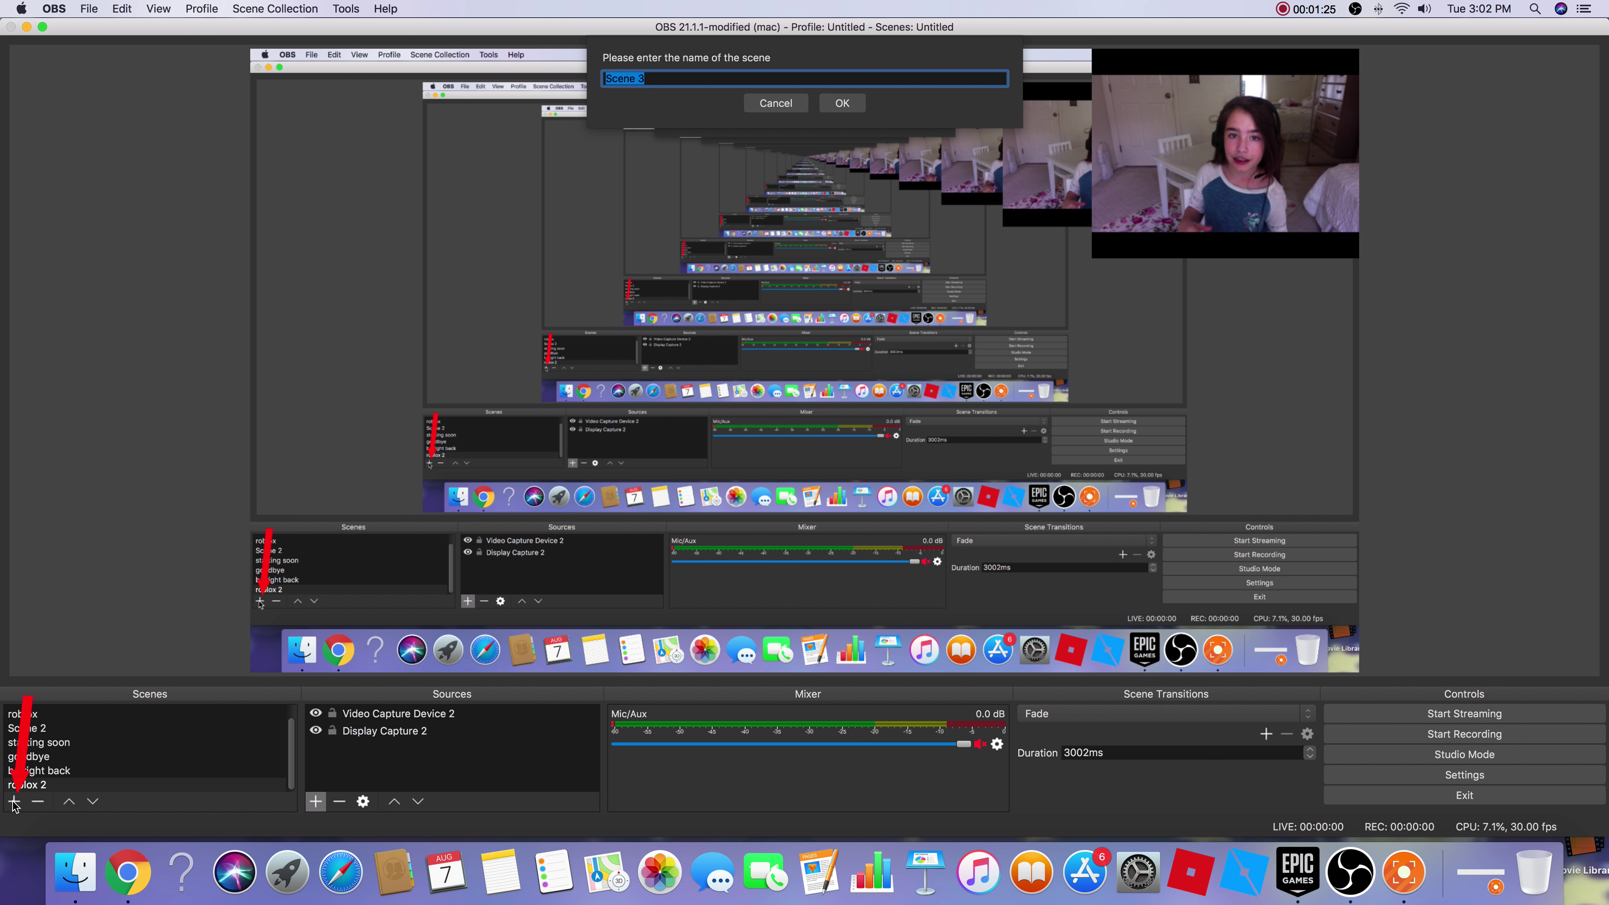
{"action": "left_click", "coordinate": [662, 80]}
{"action": "key", "text": "super+a"}
{"action": "type", "text": "test"}
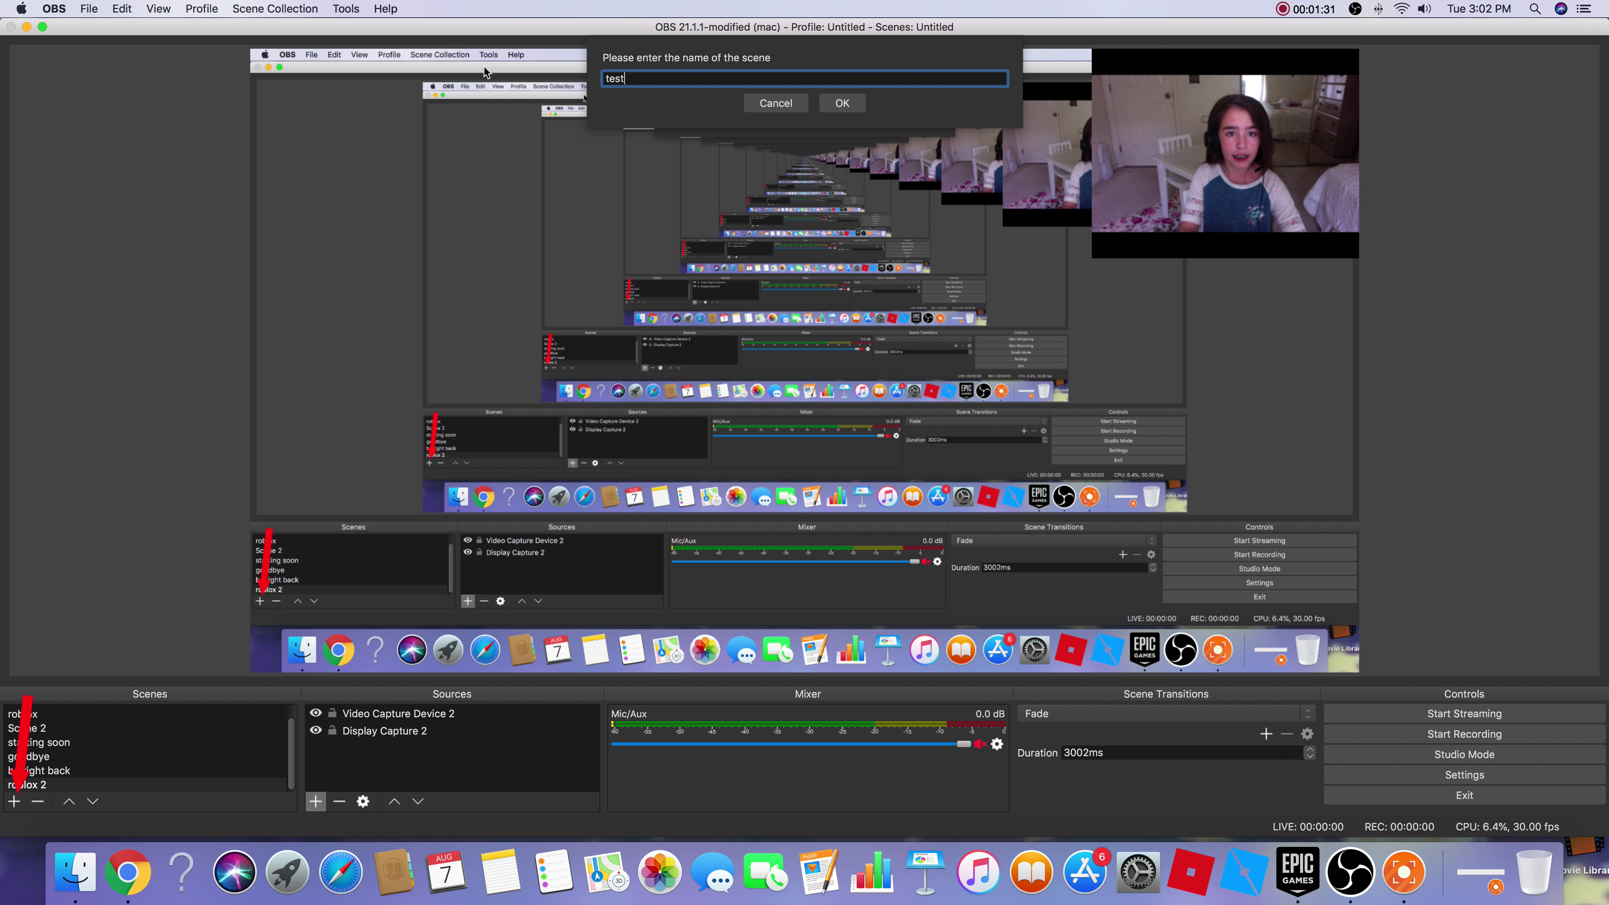
{"action": "left_click", "coordinate": [842, 104]}
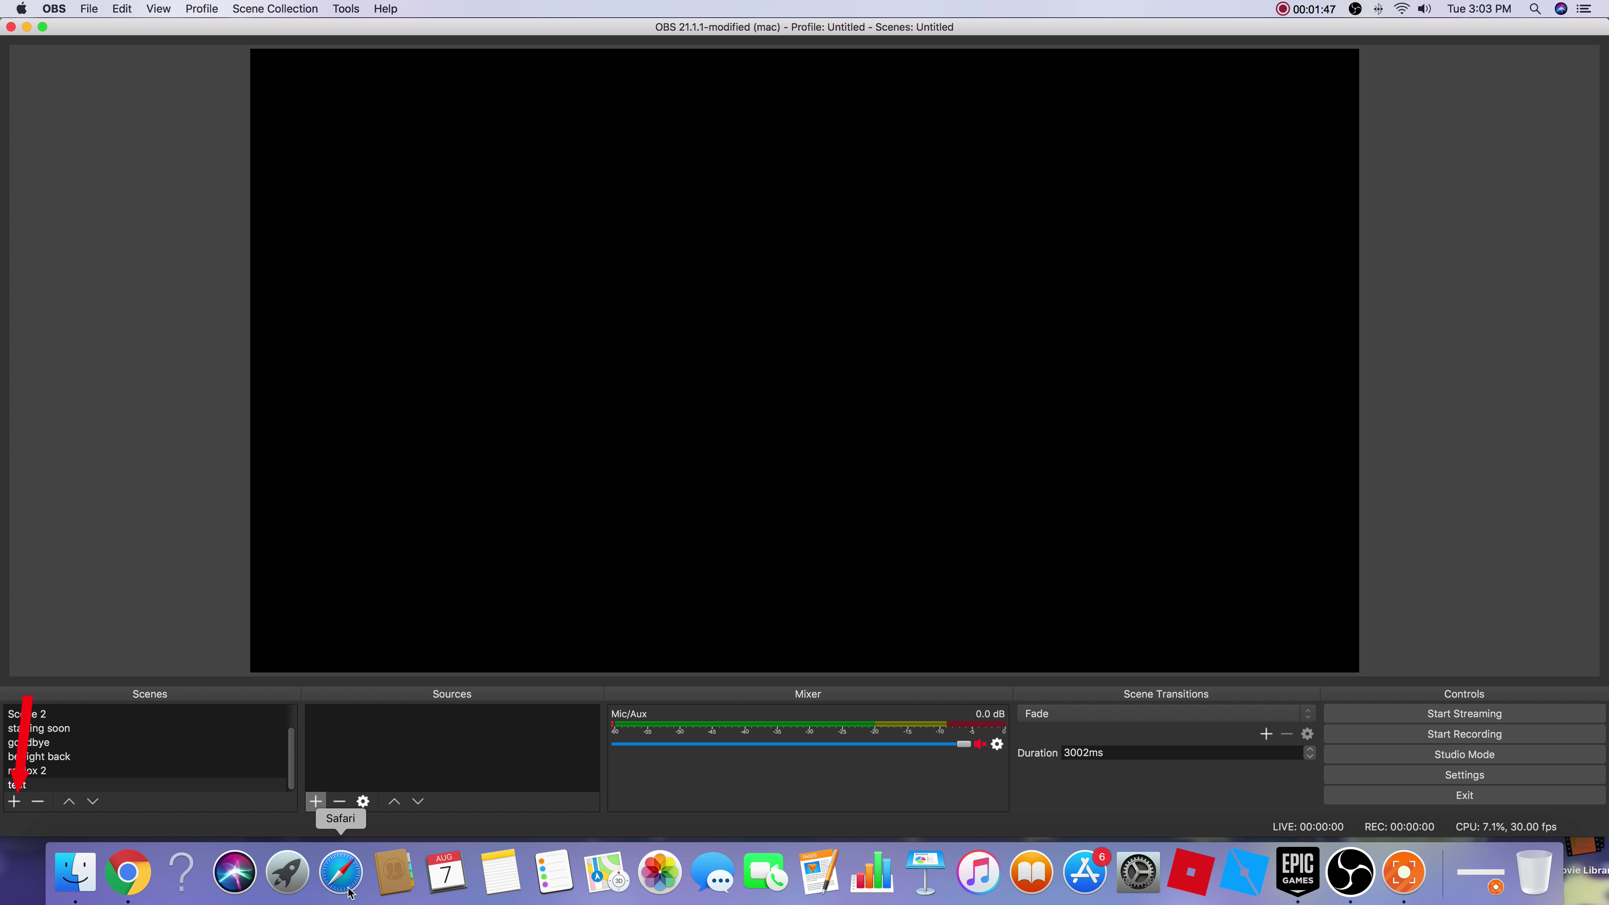
{"action": "left_click", "coordinate": [1324, 5]}
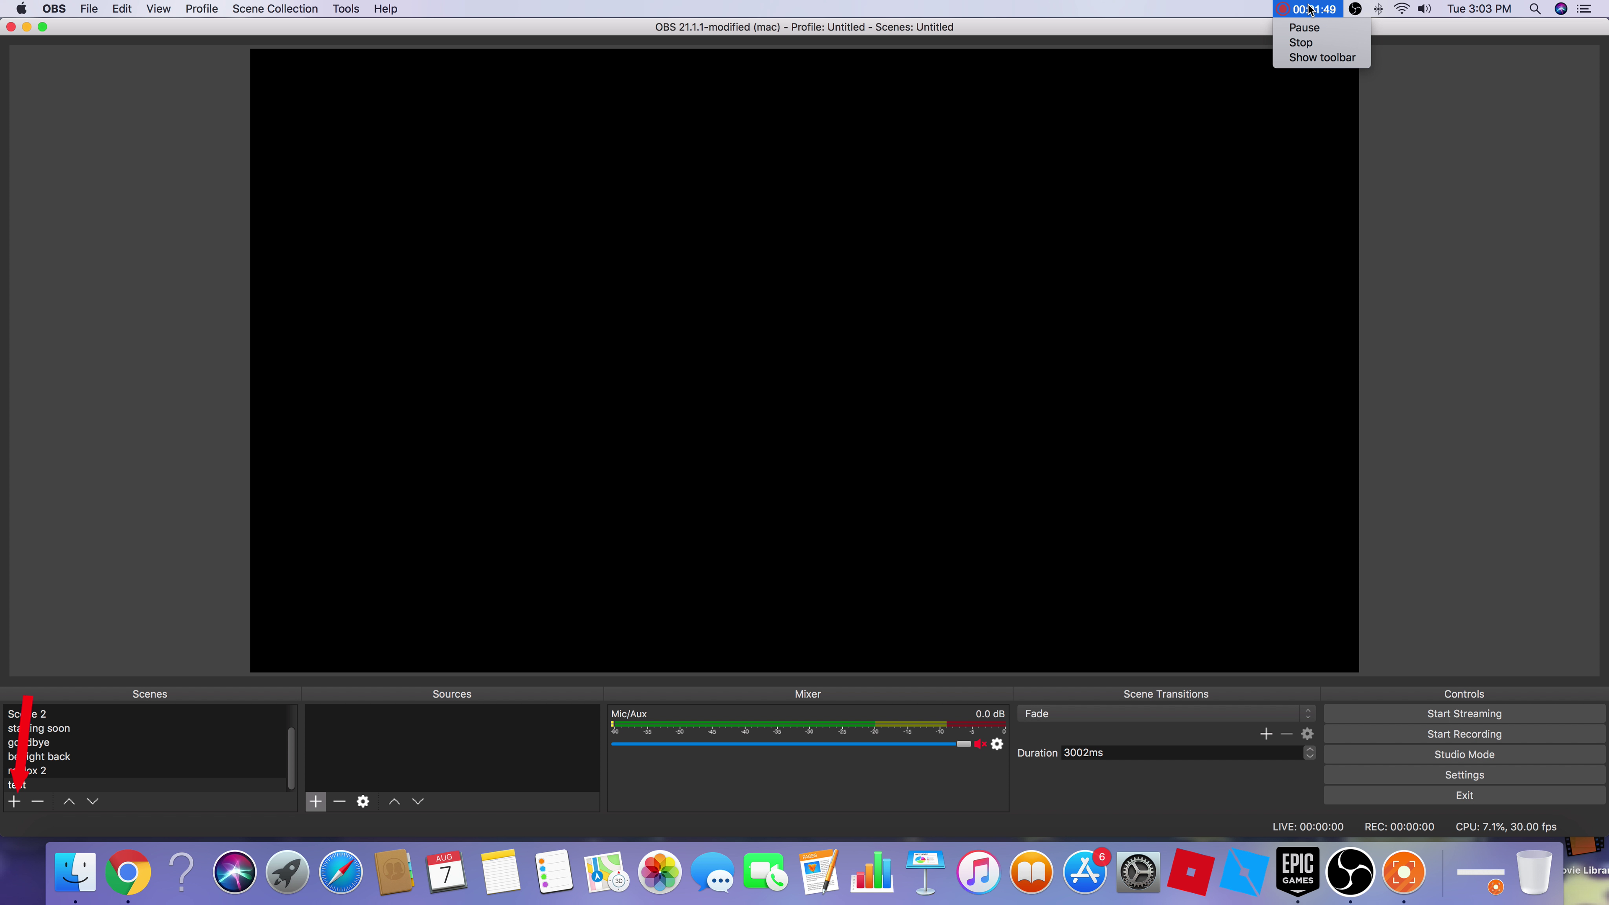
{"action": "left_click", "coordinate": [1305, 27]}
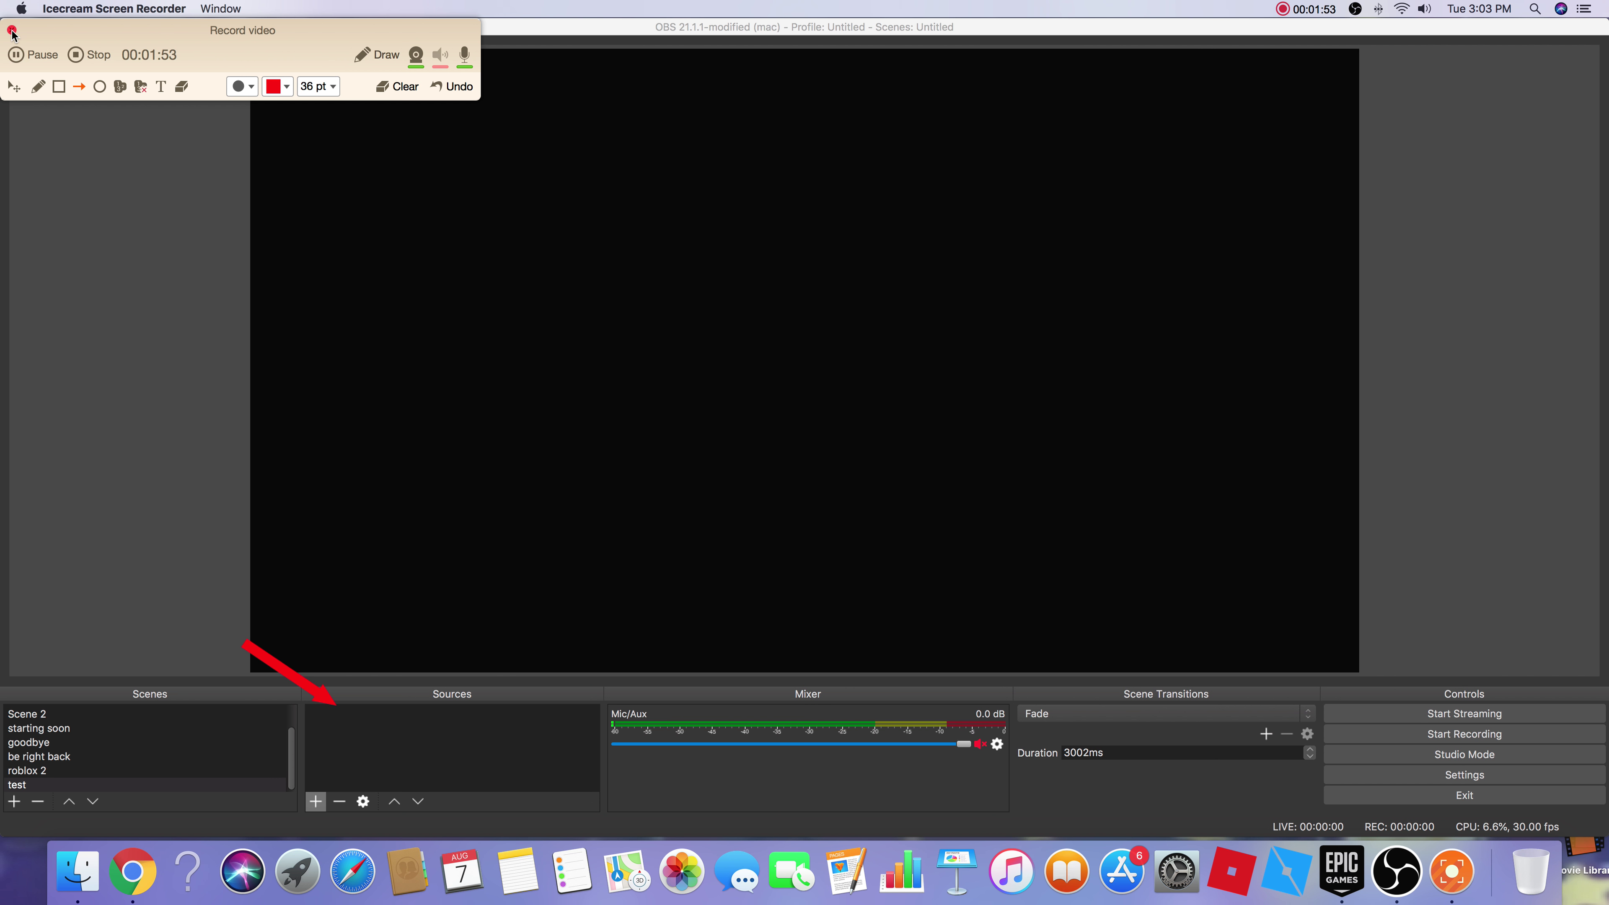
{"action": "left_click", "coordinate": [99, 238]}
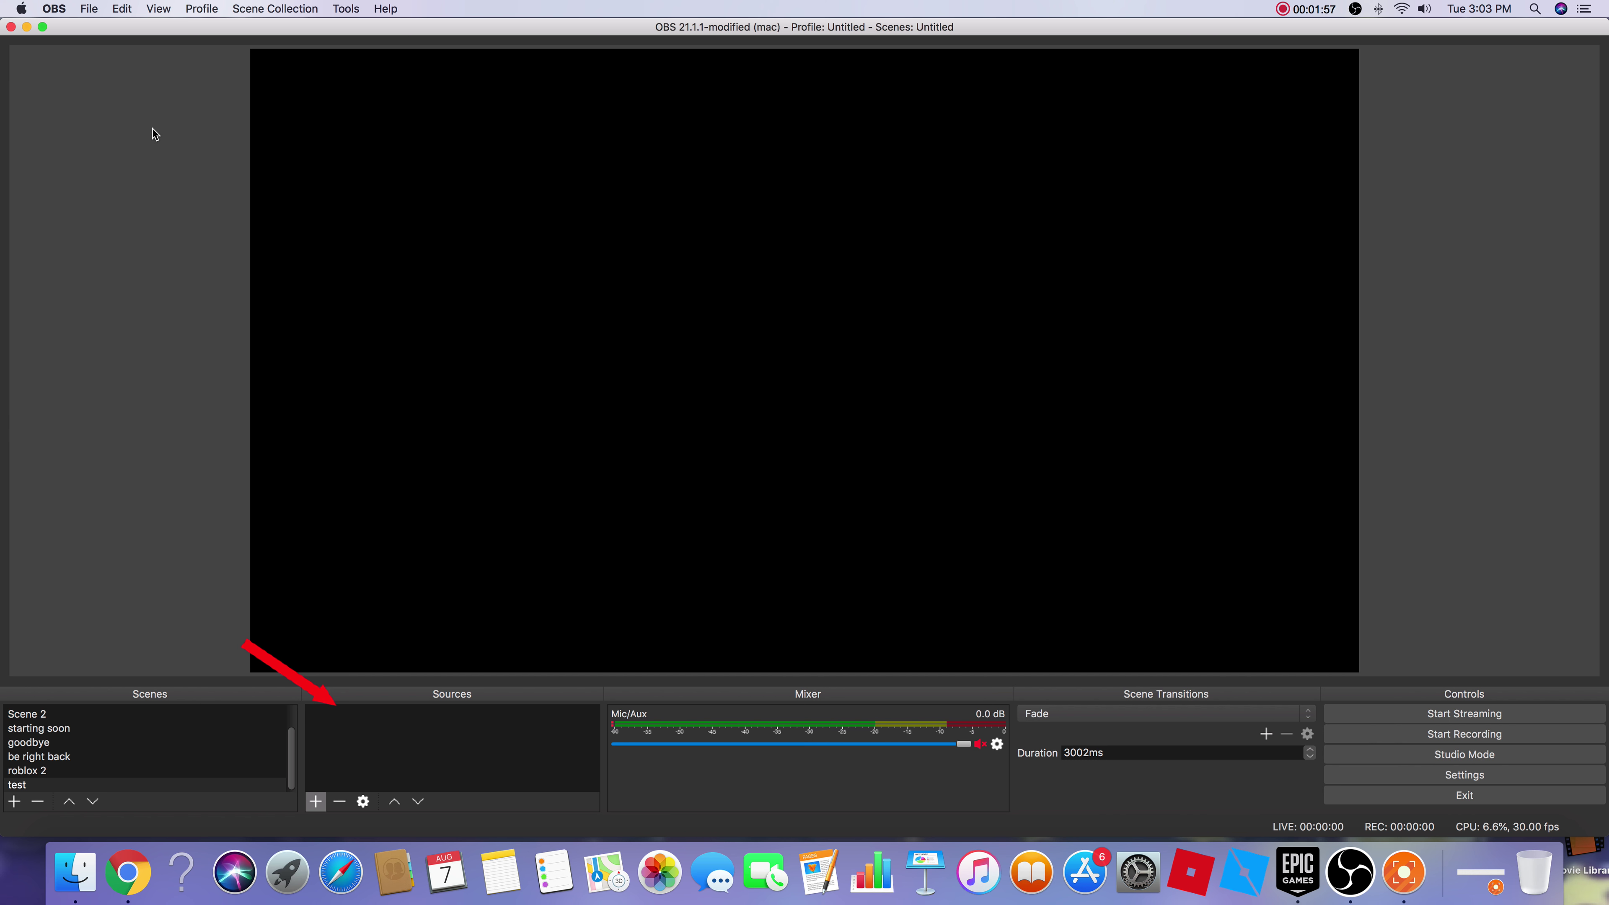
- Add a new Display Capture source for display 0 to the test scene and reposition its image in the preview
{"action": "left_click", "coordinate": [313, 801]}
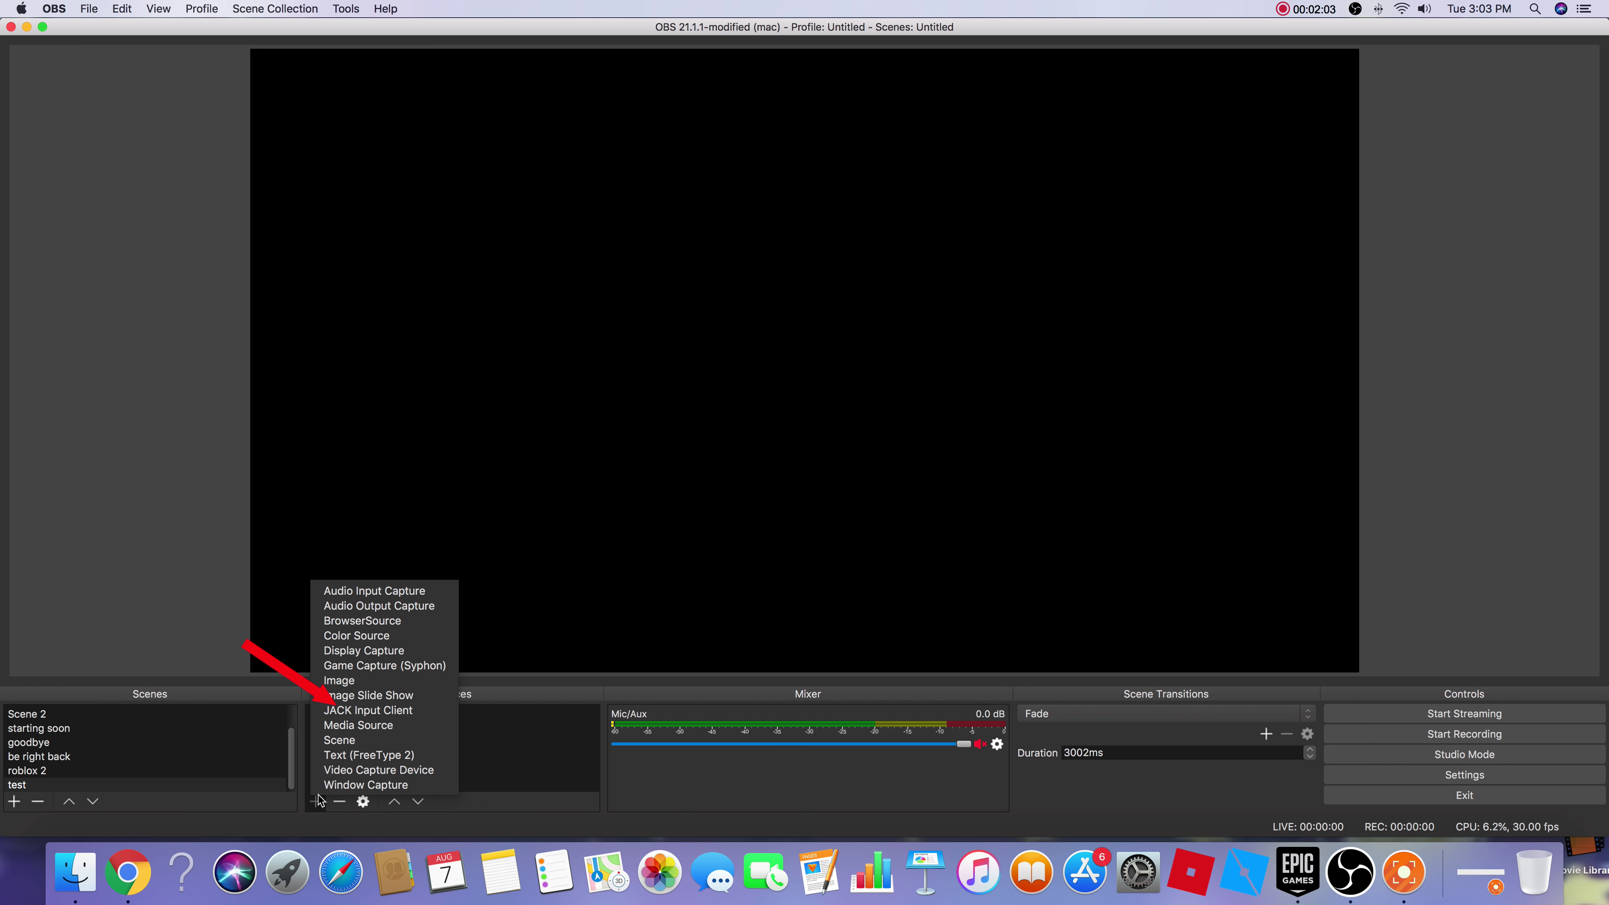
{"action": "left_click", "coordinate": [397, 653]}
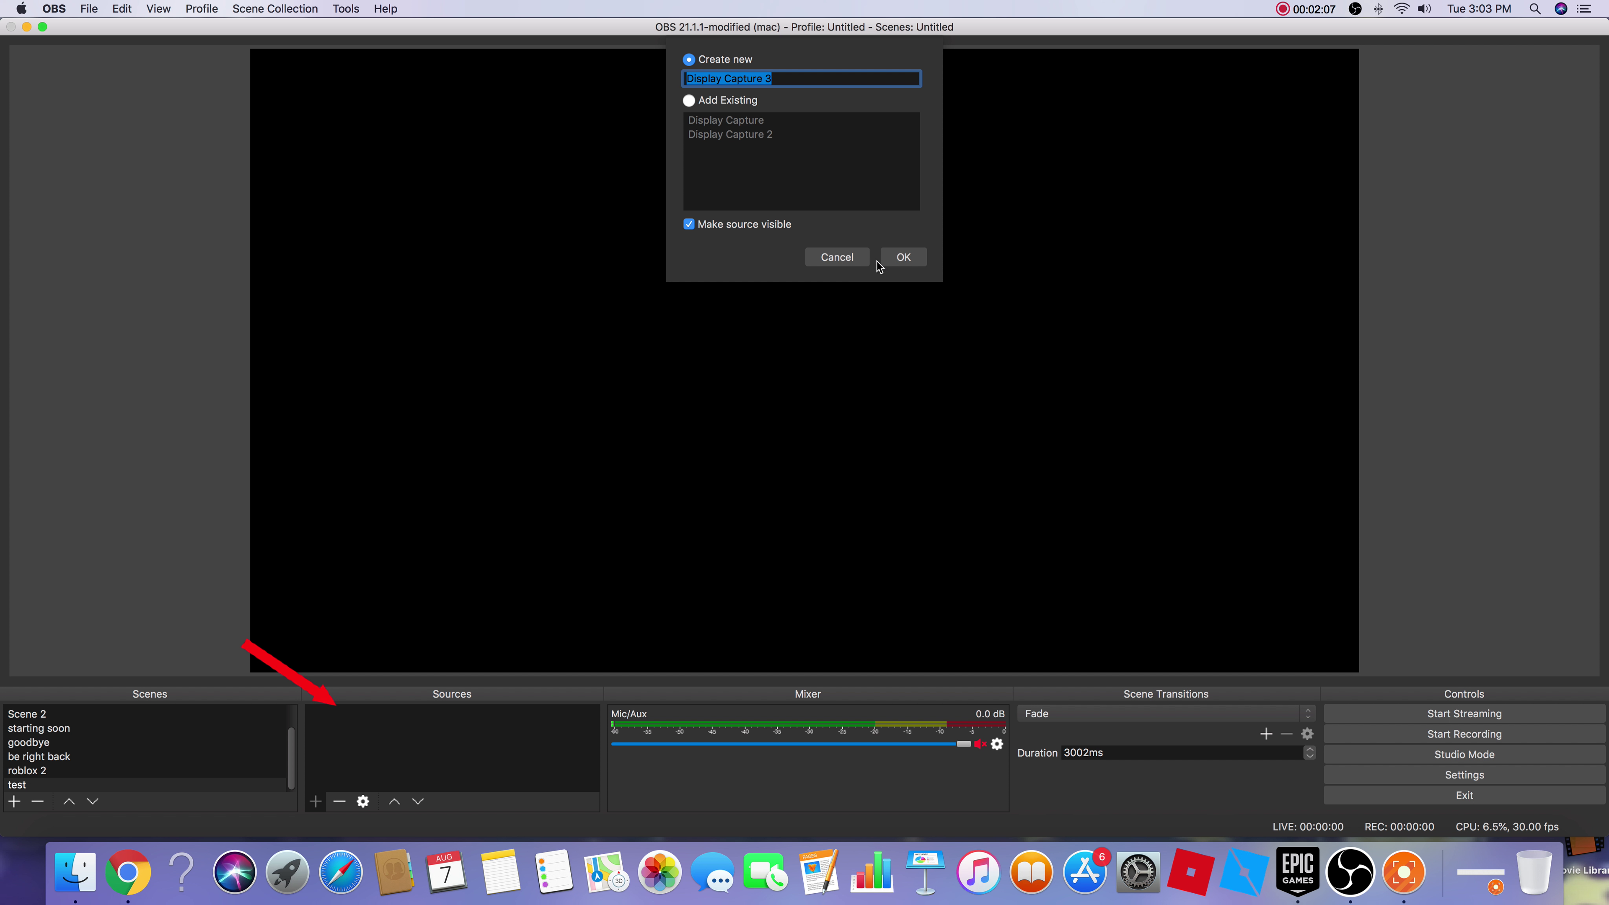
{"action": "left_click", "coordinate": [892, 254]}
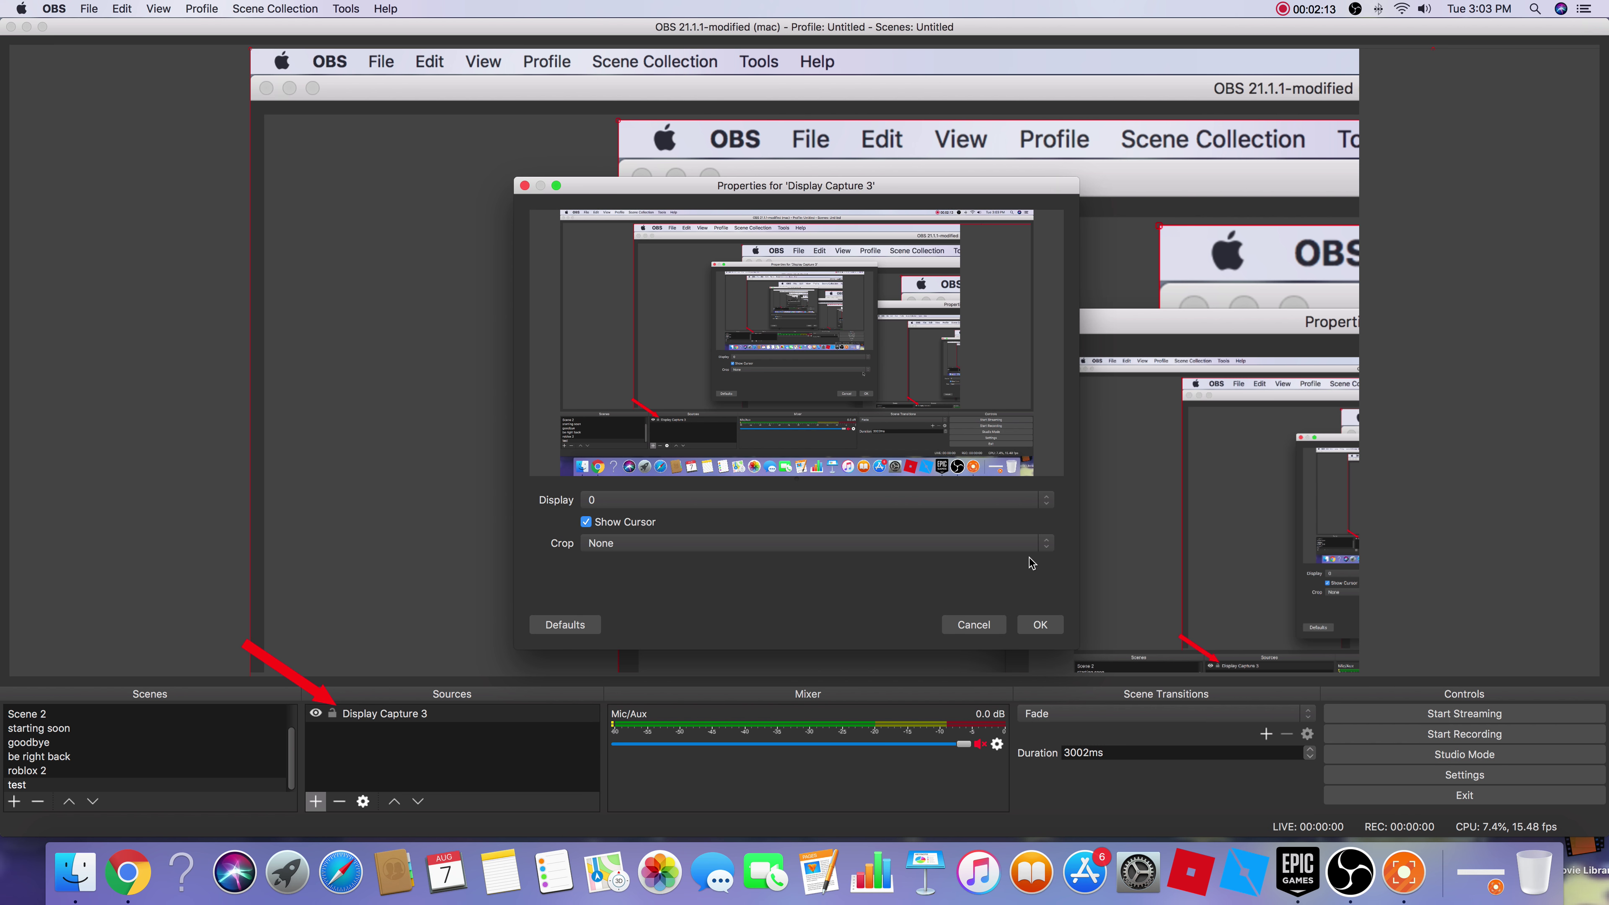
{"action": "left_click", "coordinate": [1040, 624]}
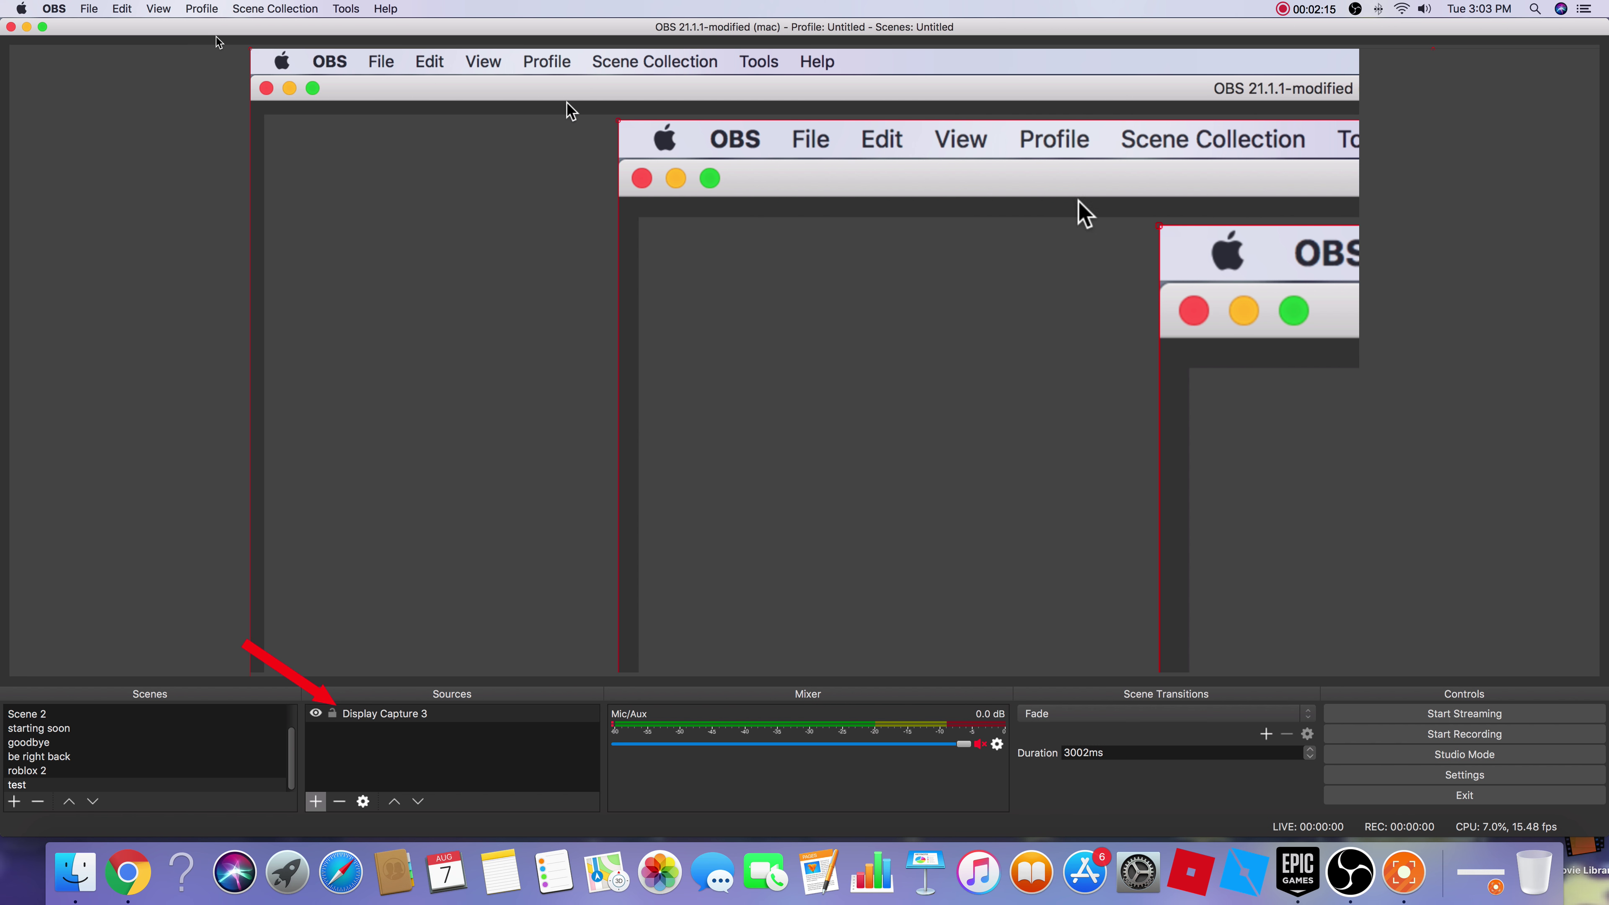
{"action": "left_click_drag", "start_coordinate": [266, 140], "coordinate": [137, 75]}
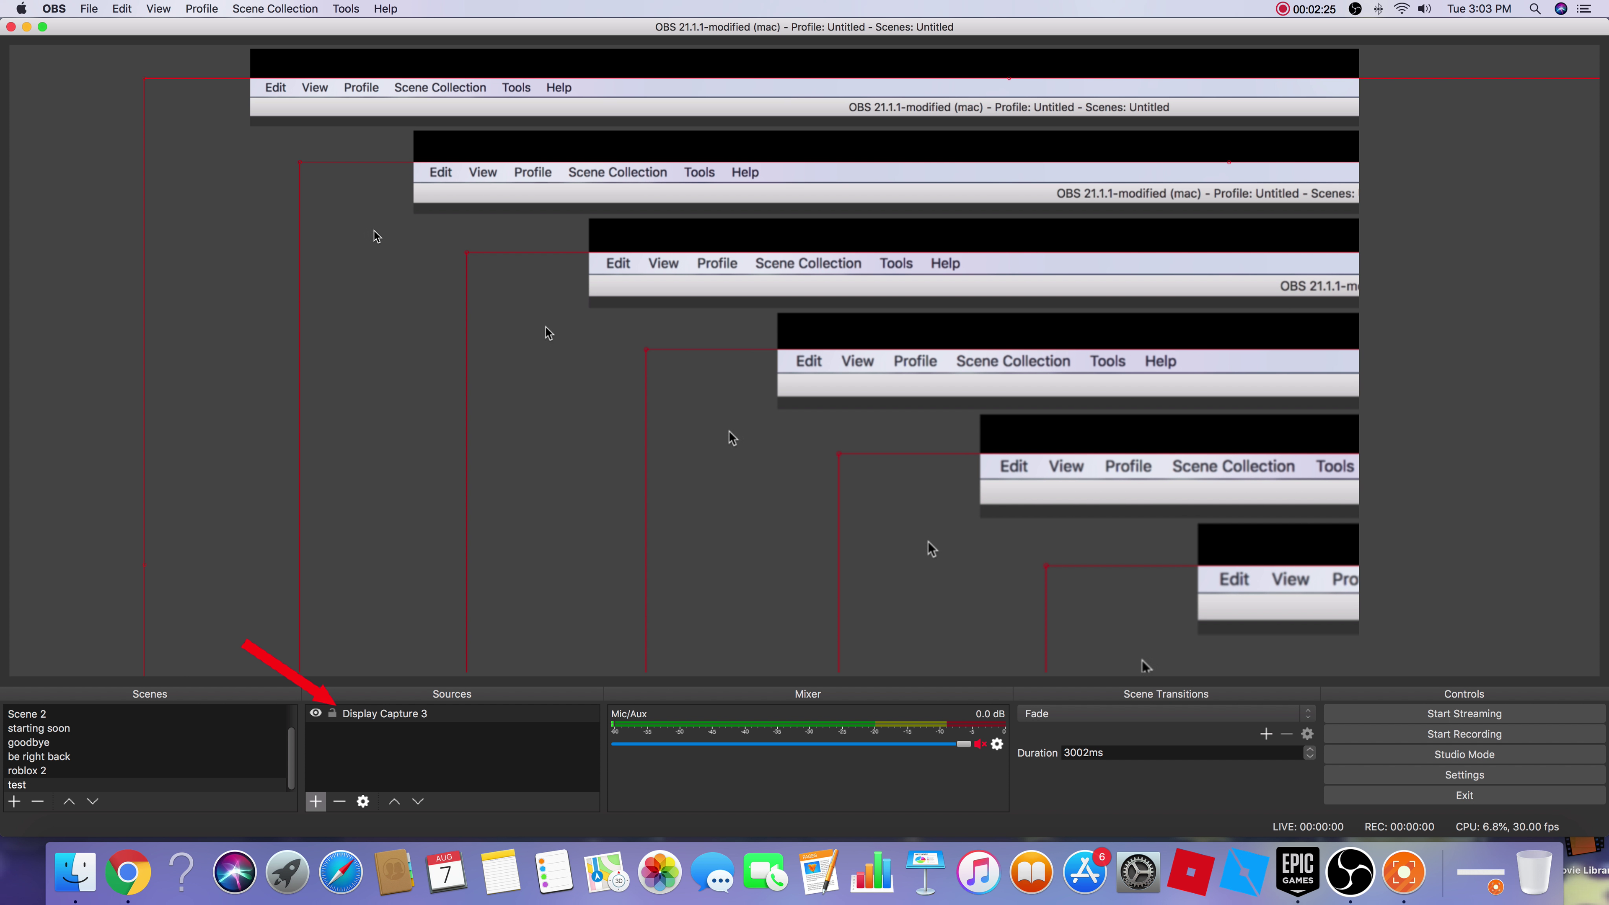
{"action": "left_click", "coordinate": [1278, 8]}
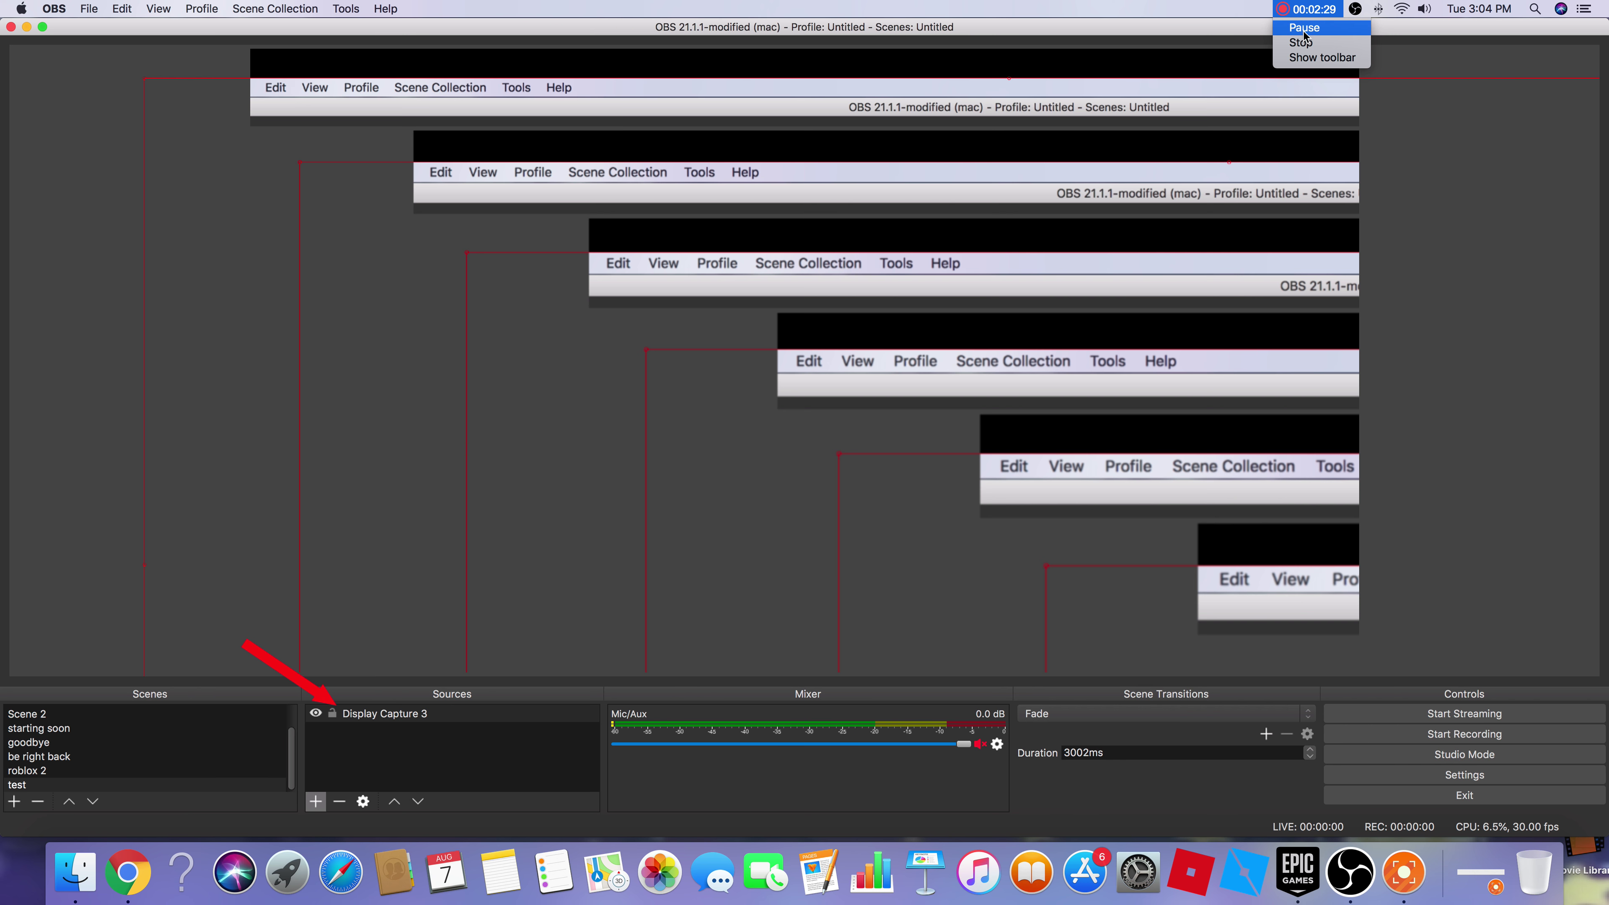
{"action": "left_click", "coordinate": [1475, 158]}
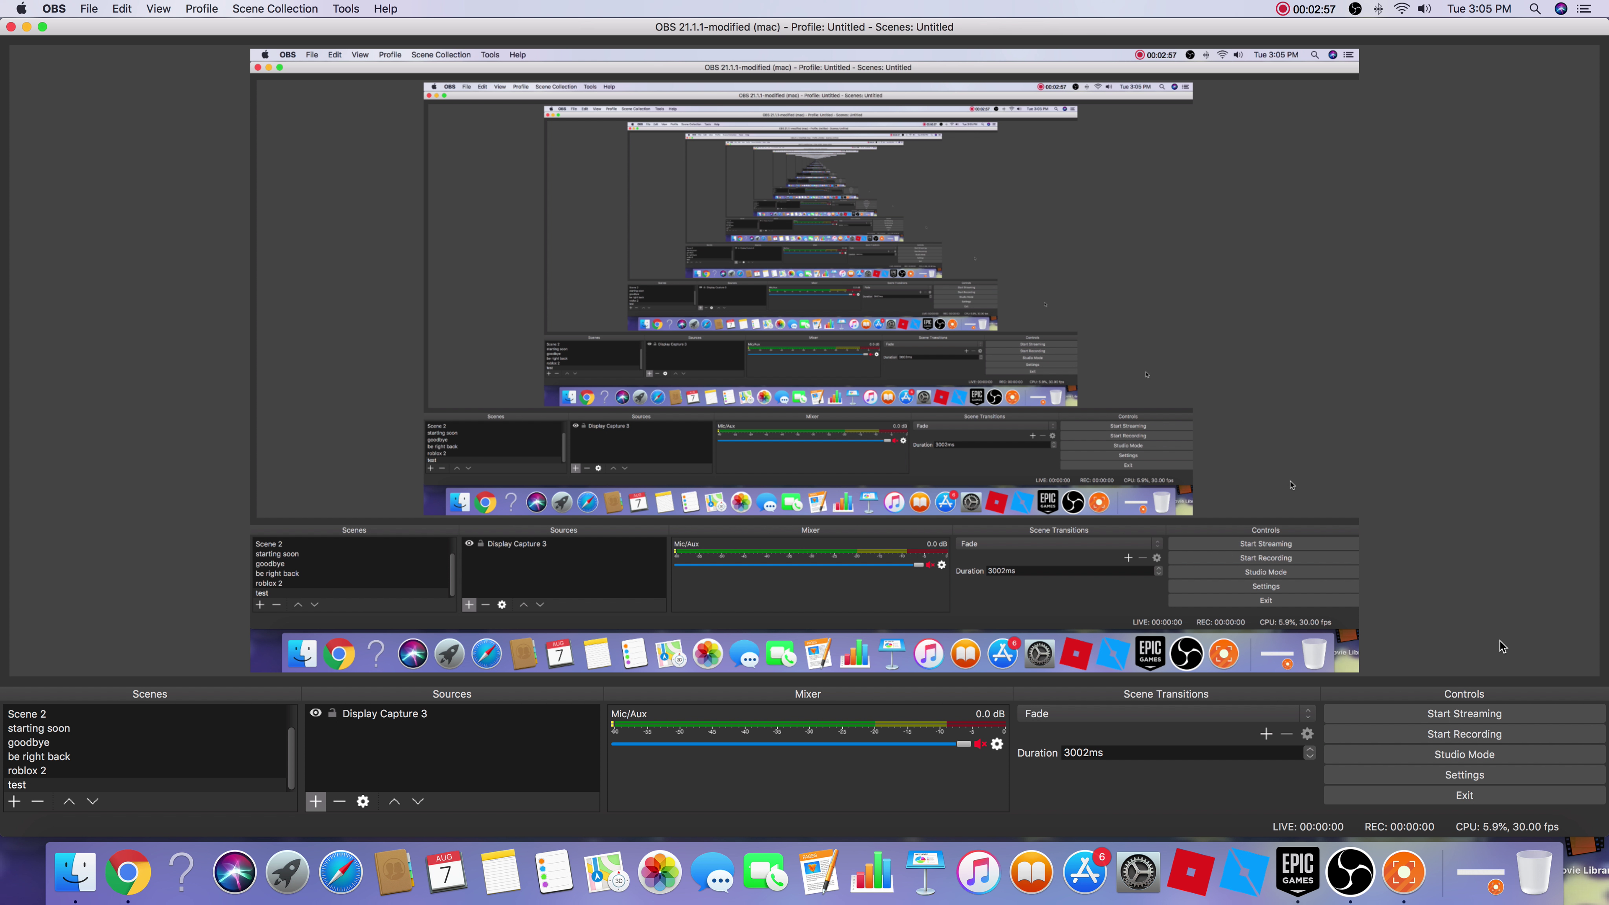
- Examine the recording filename formatting in the advanced settings and locate the Open Any Files app among the installed applications
{"action": "left_click", "coordinate": [1472, 774]}
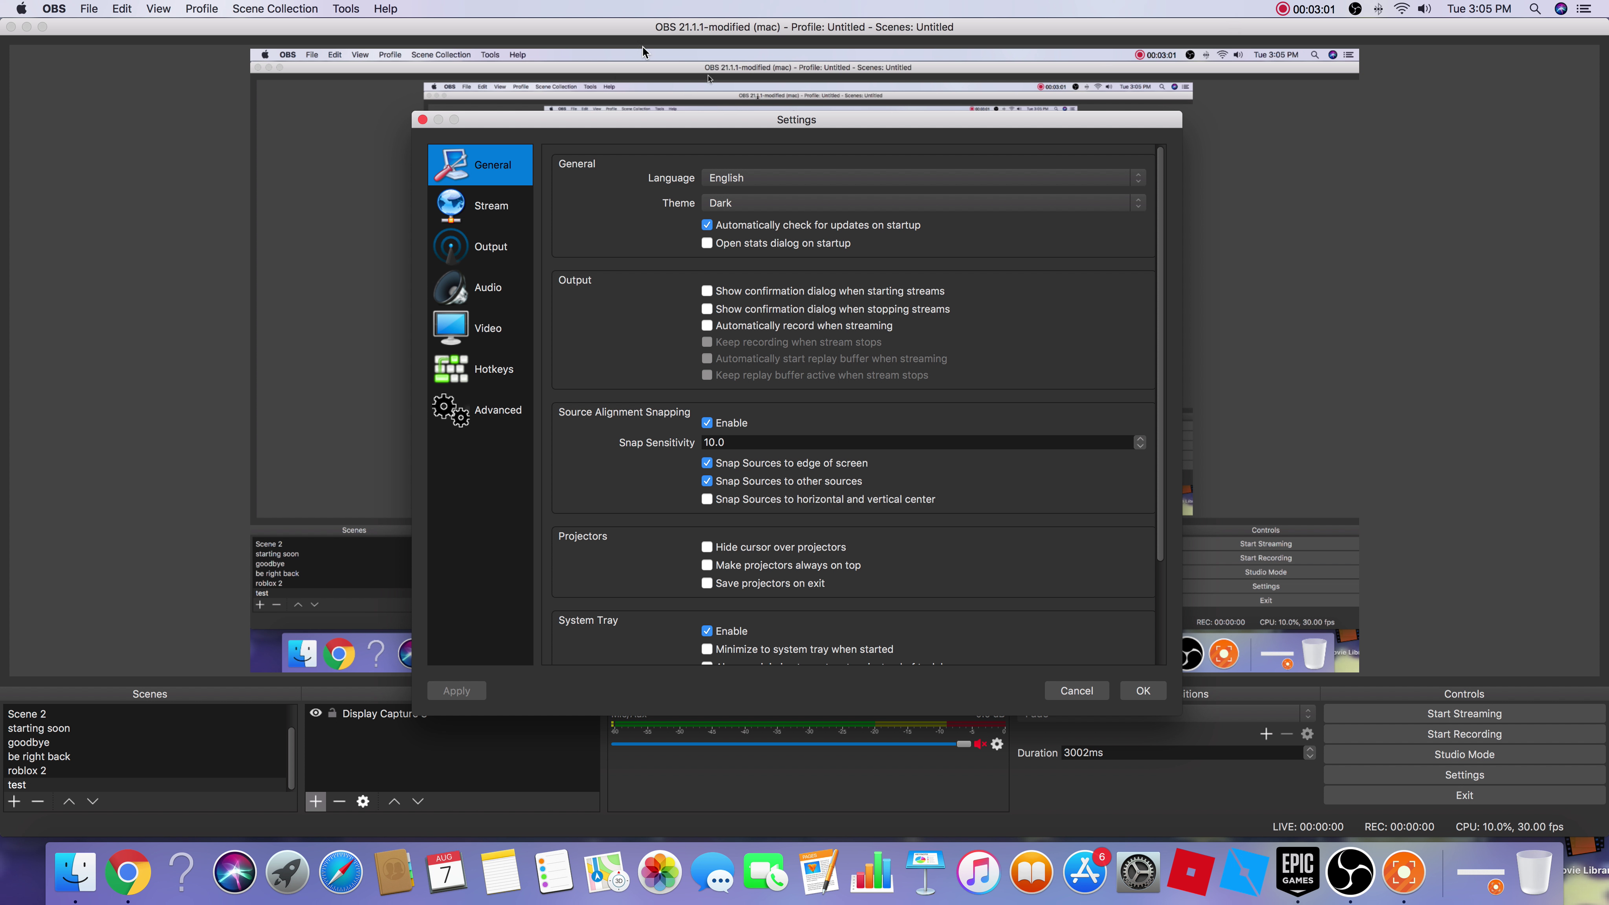
{"action": "left_click", "coordinate": [478, 427]}
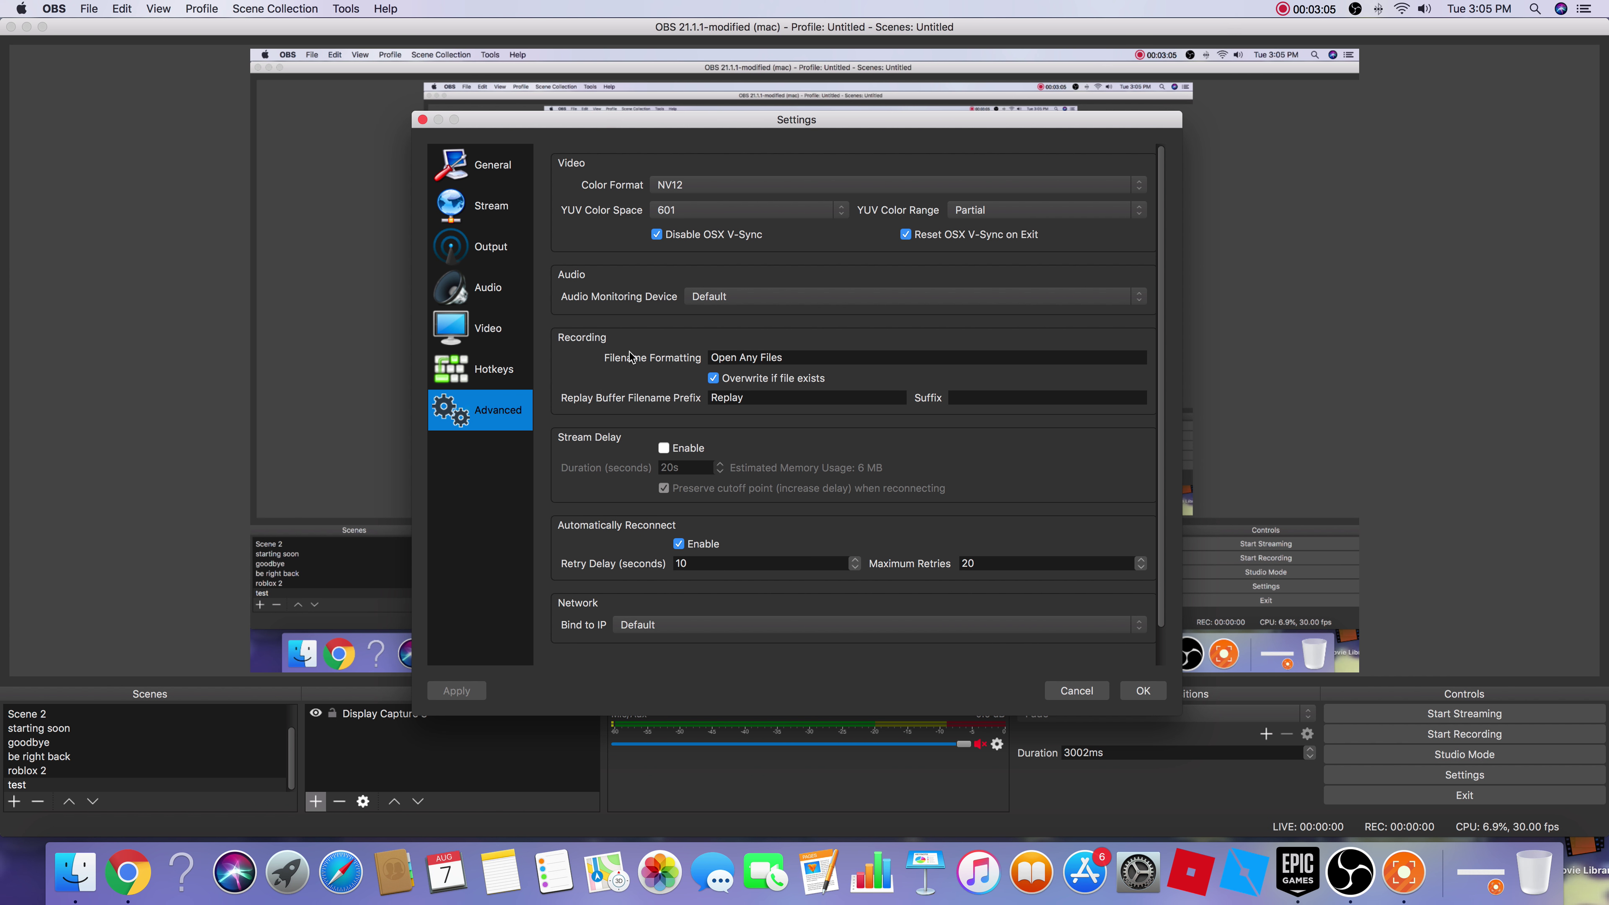
{"action": "scroll", "coordinate": [635, 338], "scroll_direction": "down", "scroll_amount": 1}
{"action": "scroll", "coordinate": [637, 336], "scroll_direction": "up", "scroll_amount": 1}
{"action": "mouse_move", "coordinate": [813, 359]}
{"action": "key", "text": "F4"}
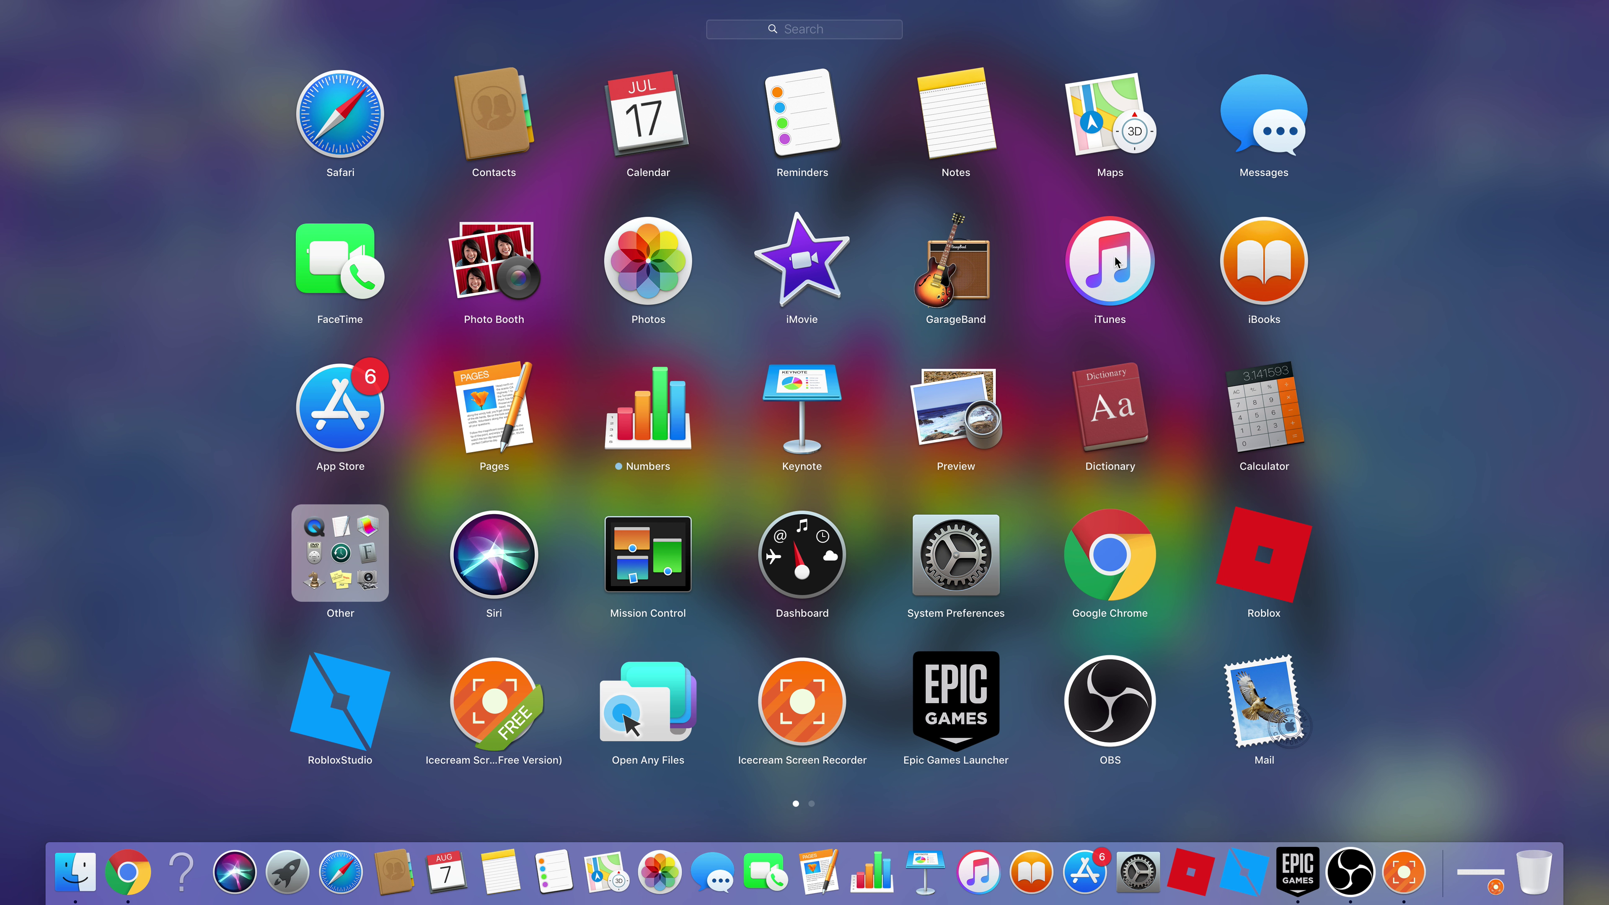
{"action": "left_click", "coordinate": [655, 689]}
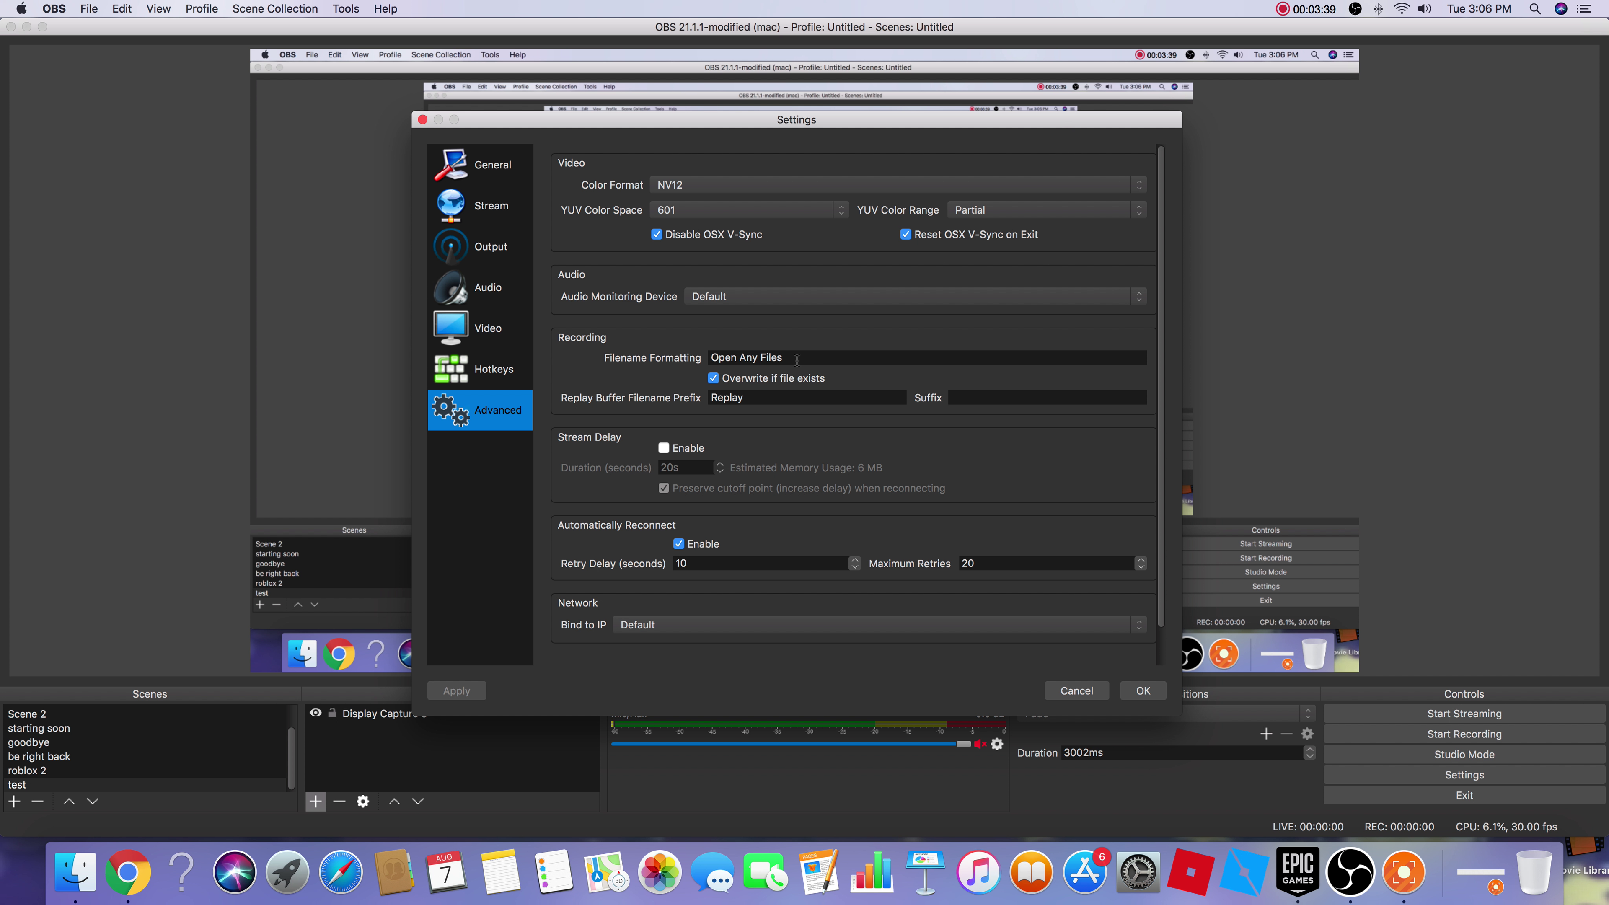
{"action": "left_click", "coordinate": [1318, 10]}
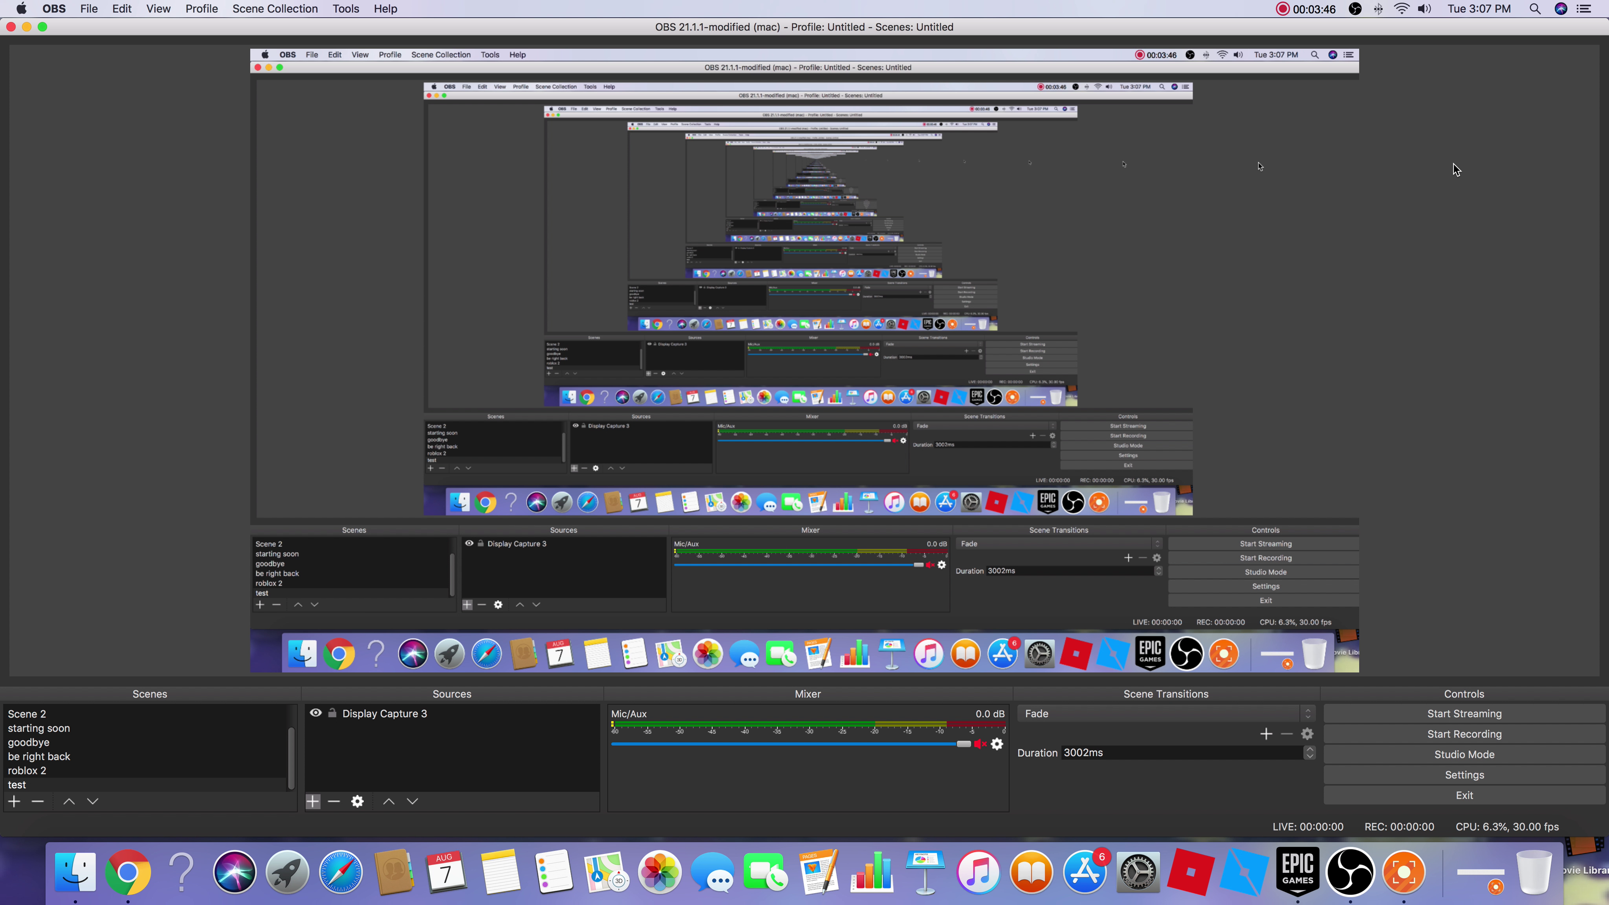
{"action": "key", "text": "F4"}
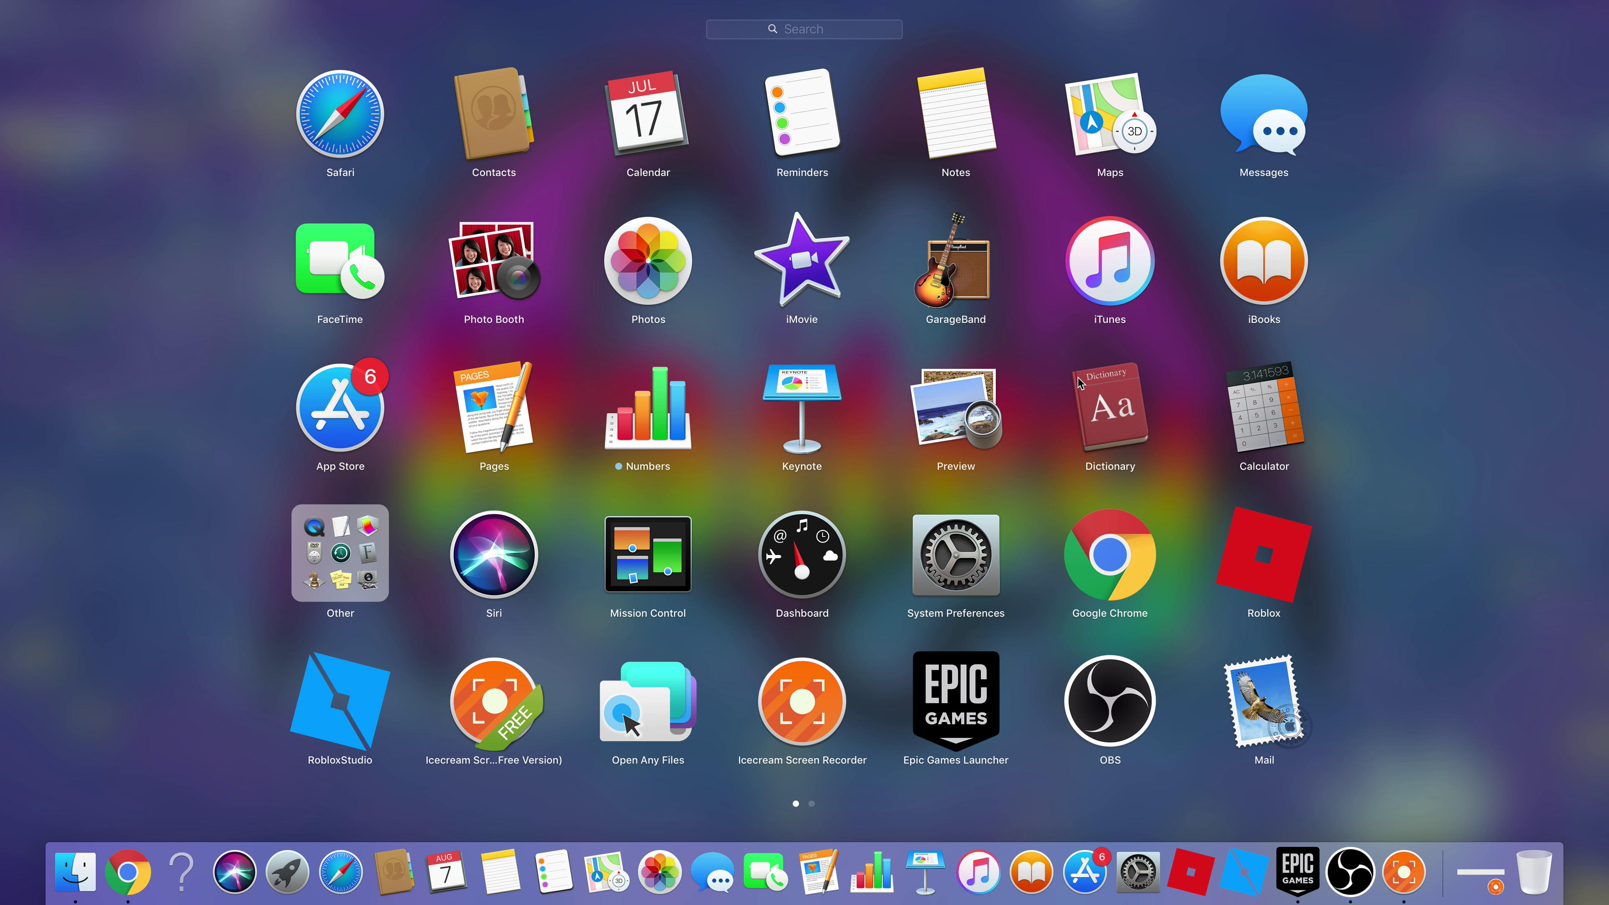
{"action": "key", "text": "Escape"}
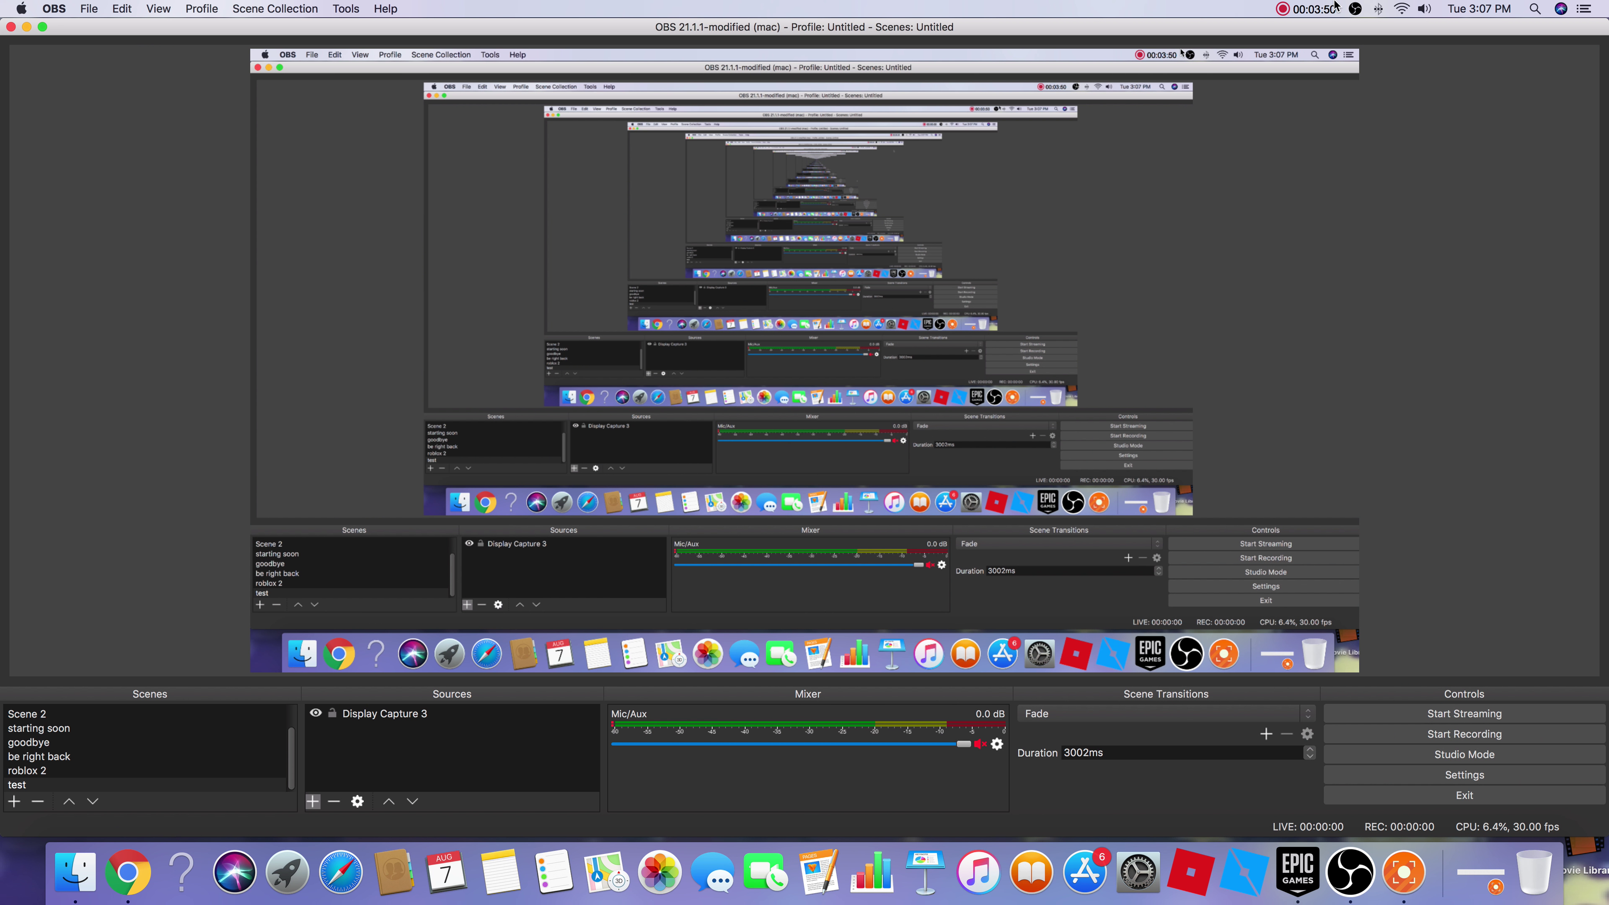
- Switch to Open Any Files and browse to the Movies folder to choose a file to open
{"action": "key", "text": "F4"}
{"action": "left_click", "coordinate": [644, 724]}
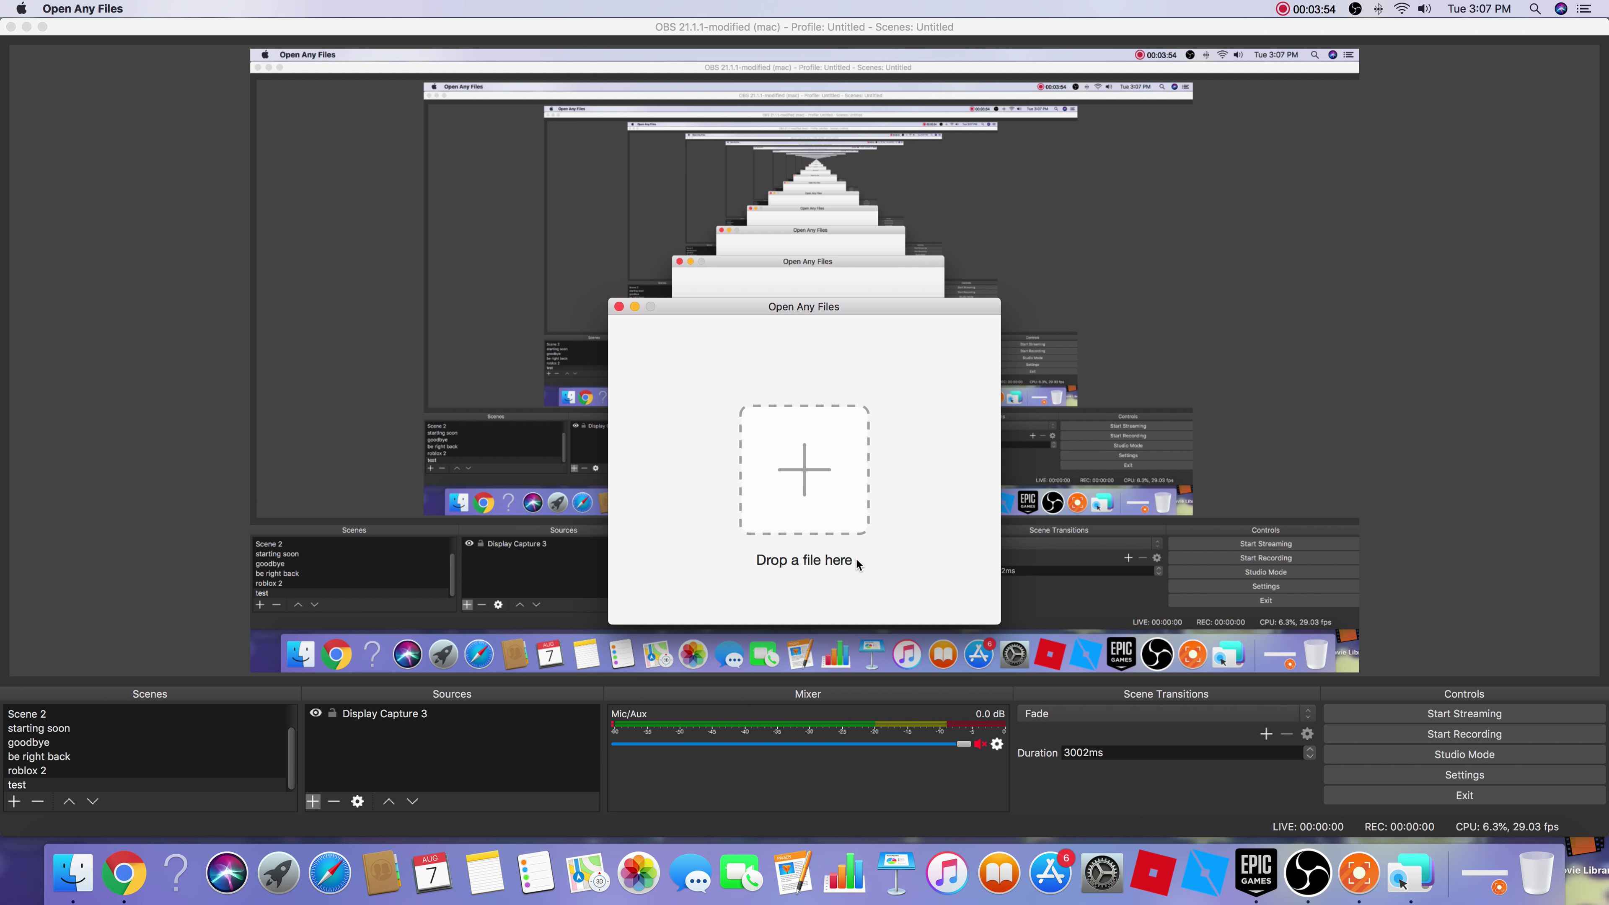
{"action": "key", "text": "super+o"}
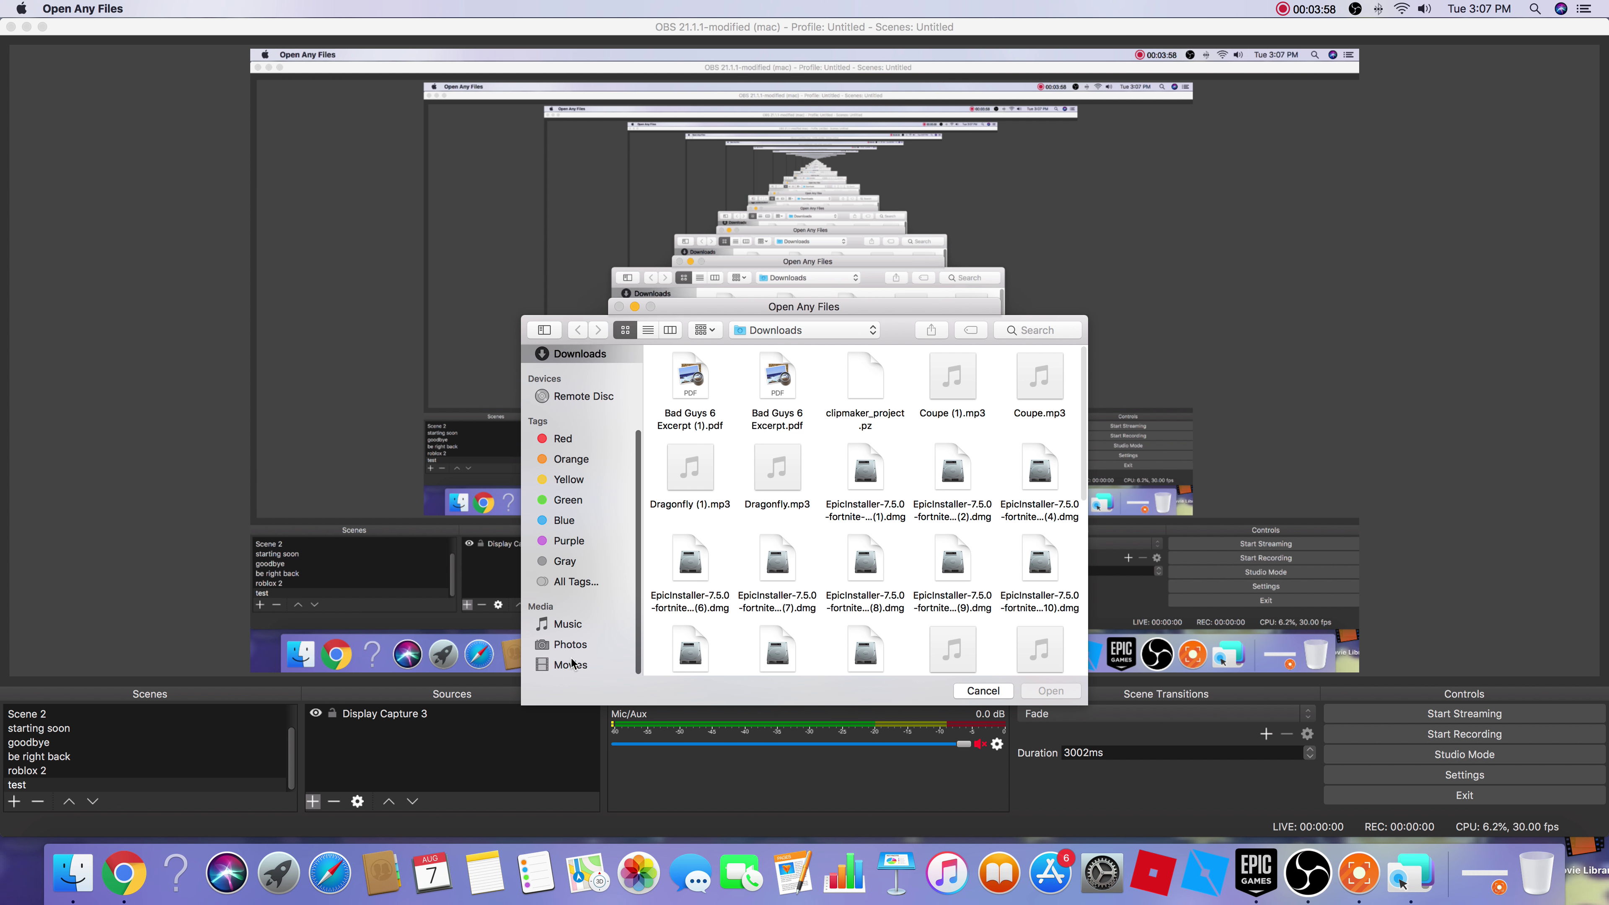
{"action": "left_click", "coordinate": [572, 663]}
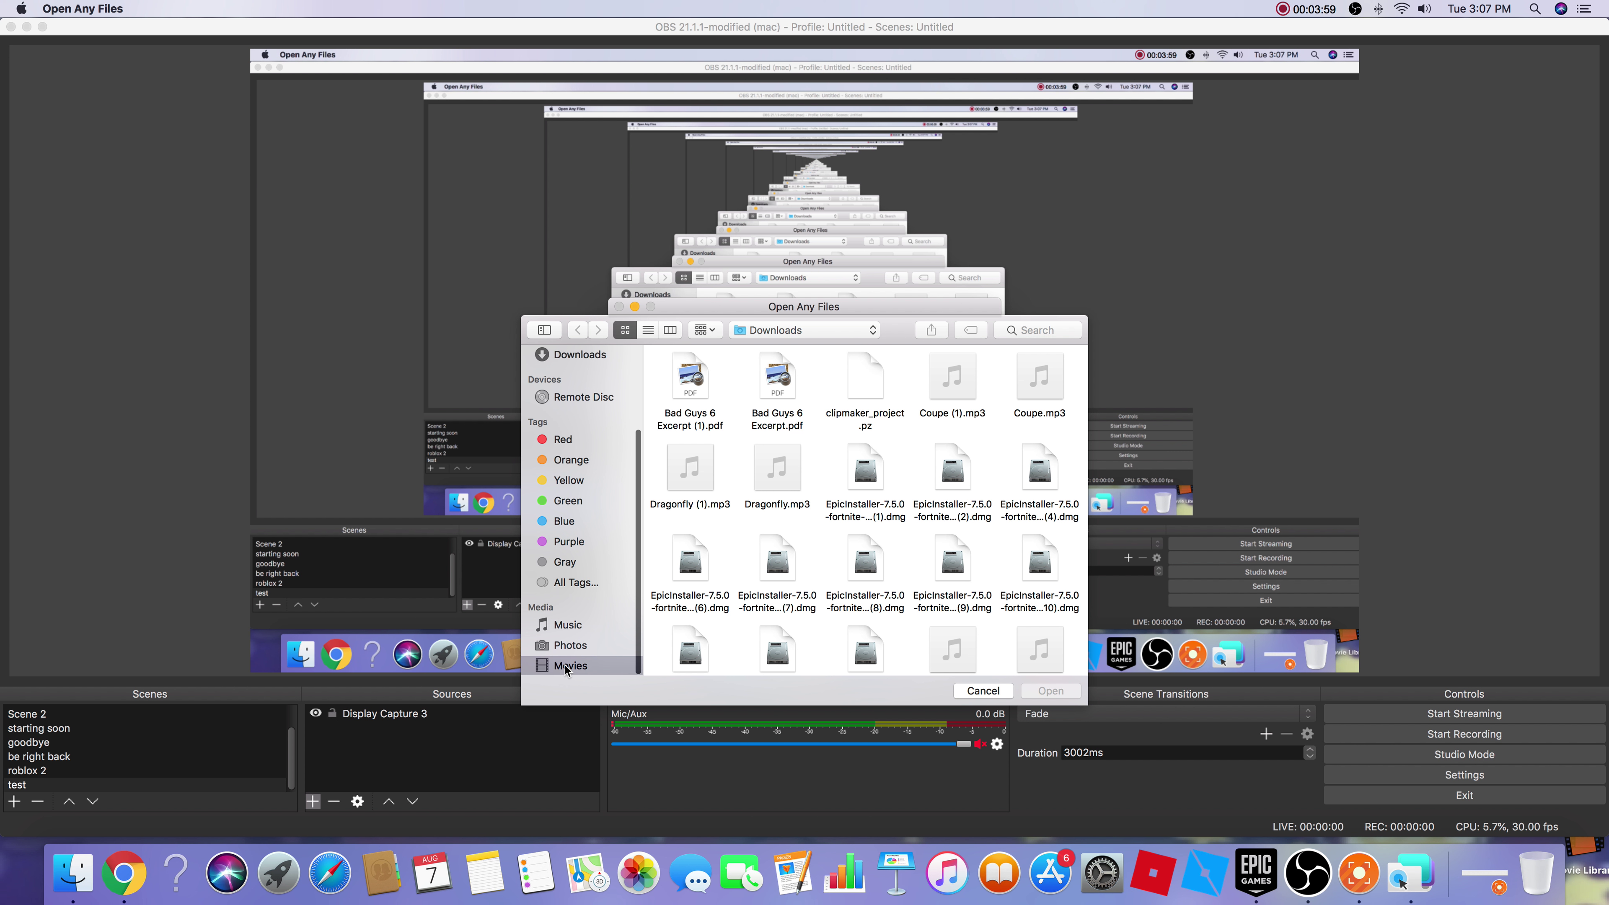
{"action": "left_click", "coordinate": [1362, 7]}
{"action": "left_click", "coordinate": [1321, 26]}
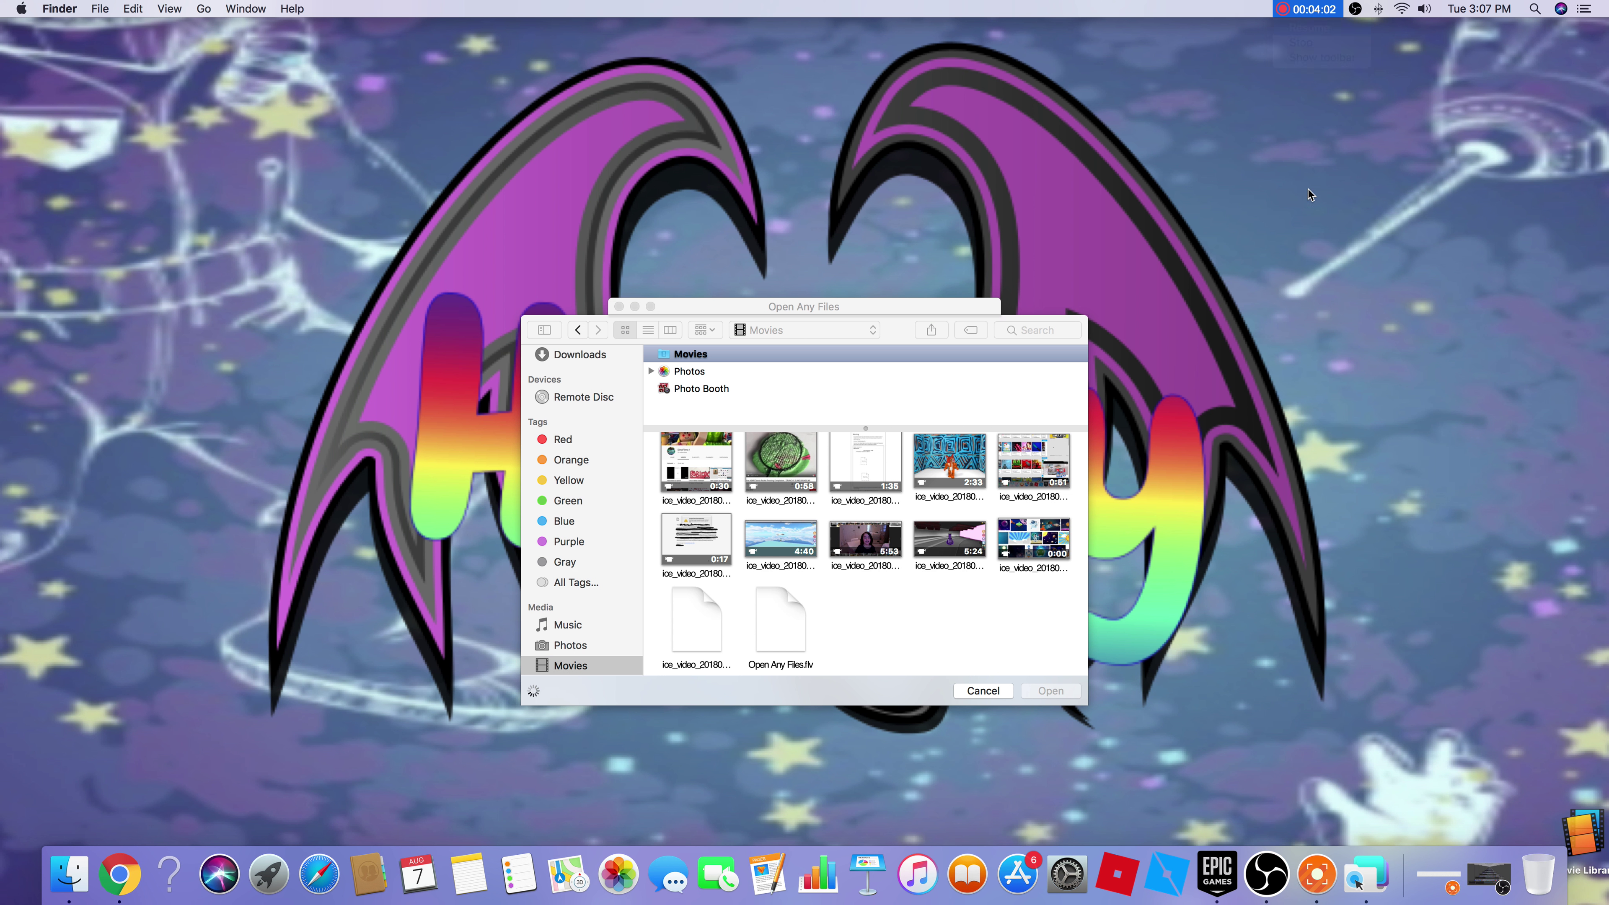
- Play the recording Open Any Files.flv briefly, pause it and close the video
{"action": "left_click", "coordinate": [782, 624]}
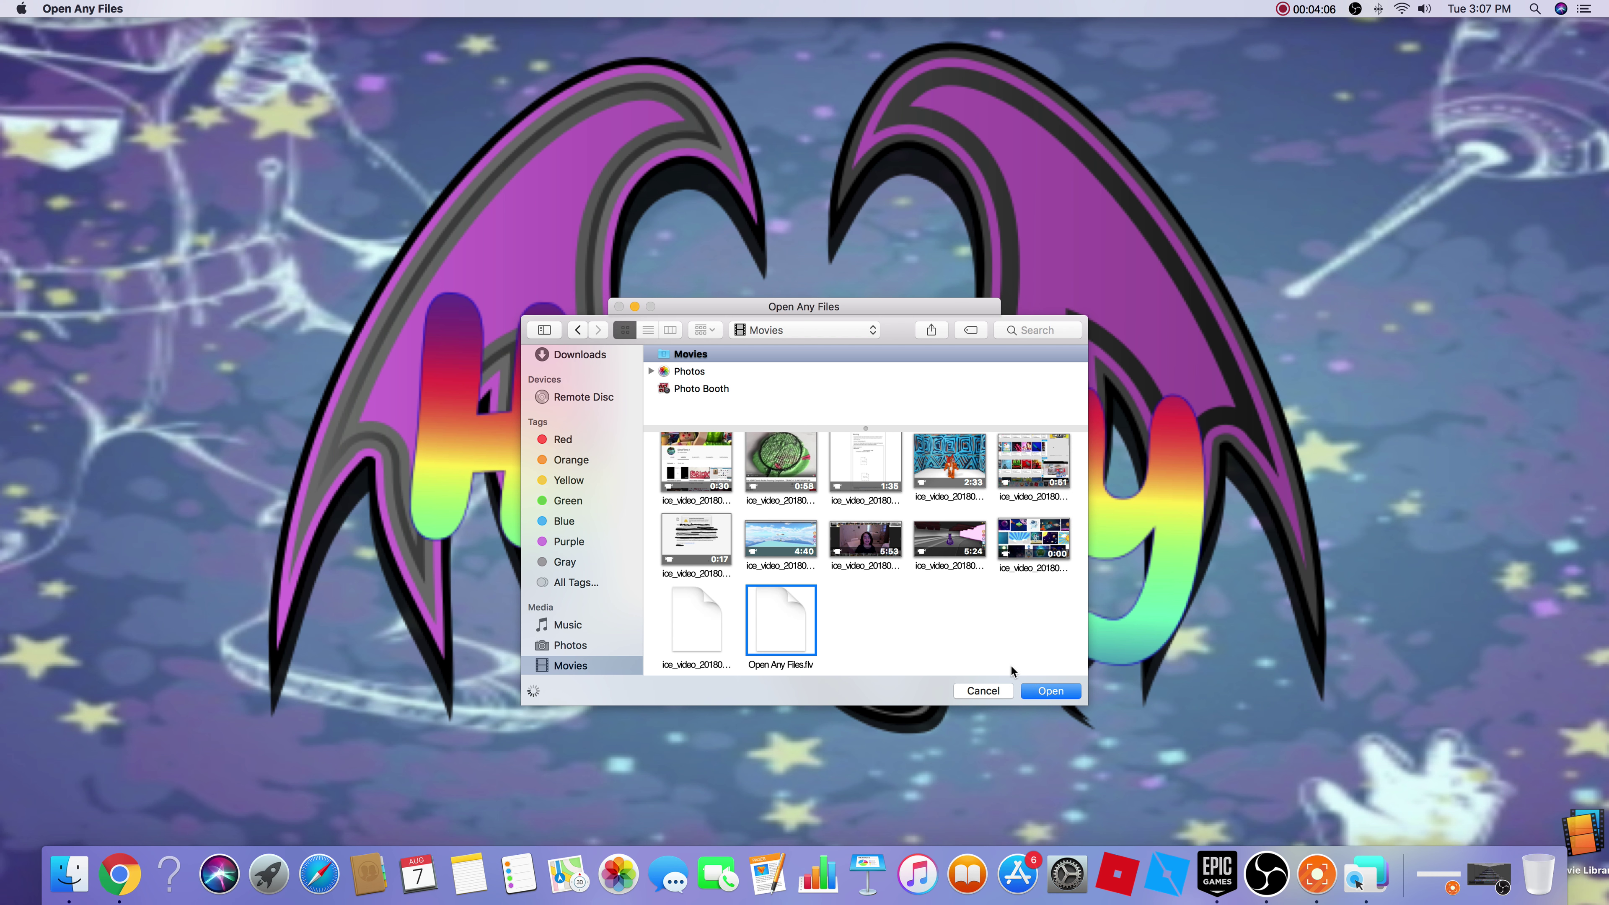
{"action": "left_click", "coordinate": [1027, 690]}
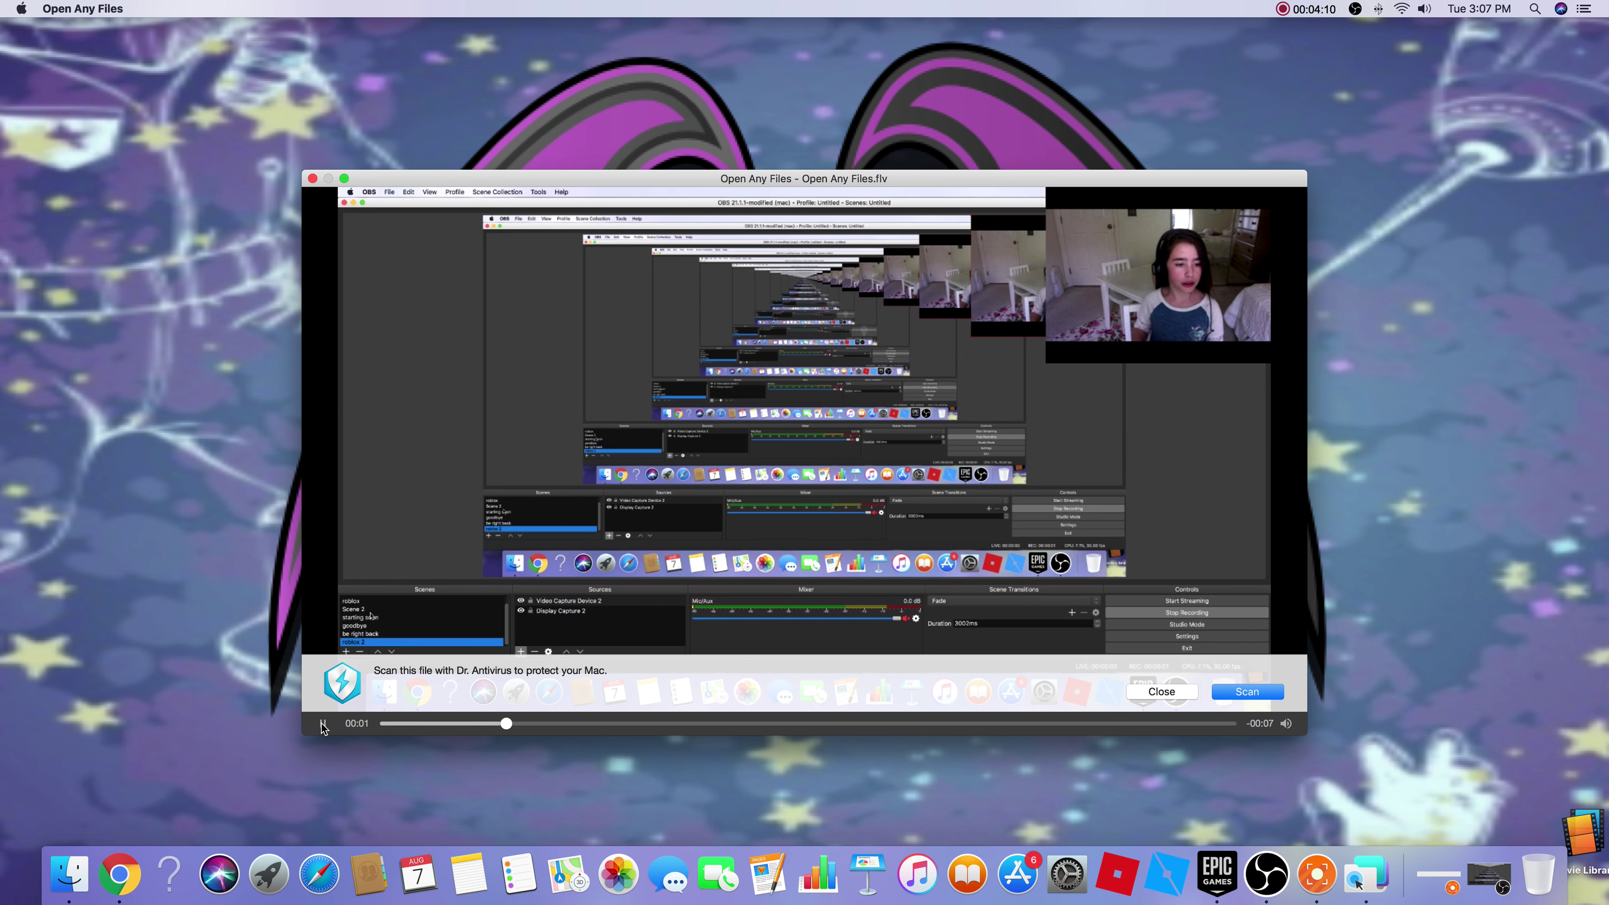
{"action": "left_click", "coordinate": [322, 724]}
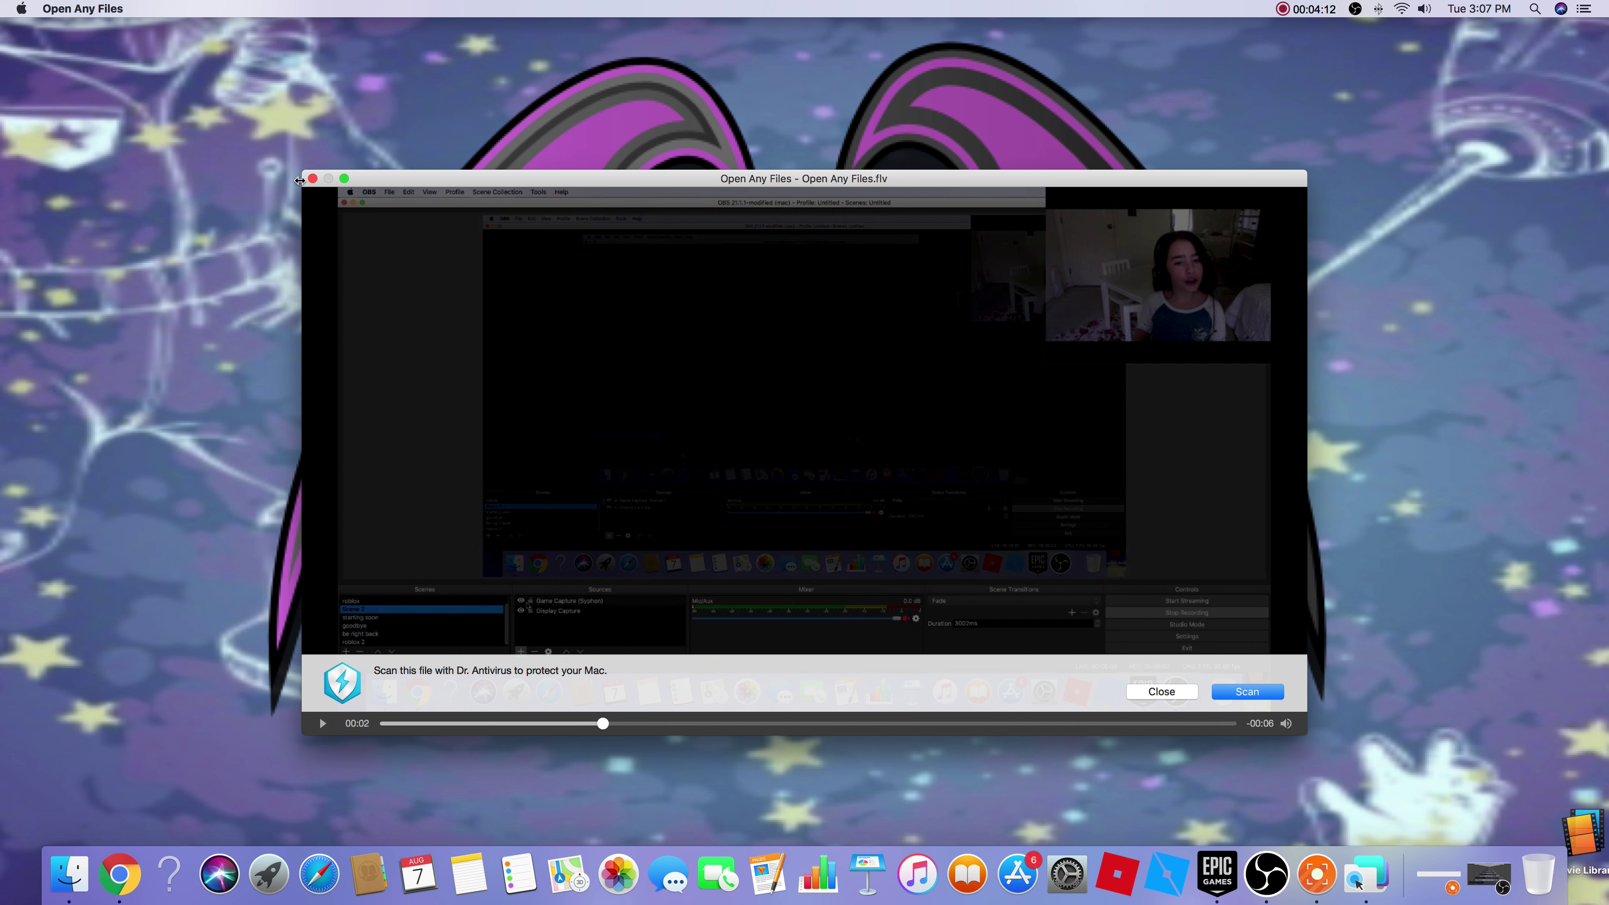
{"action": "left_click", "coordinate": [313, 179]}
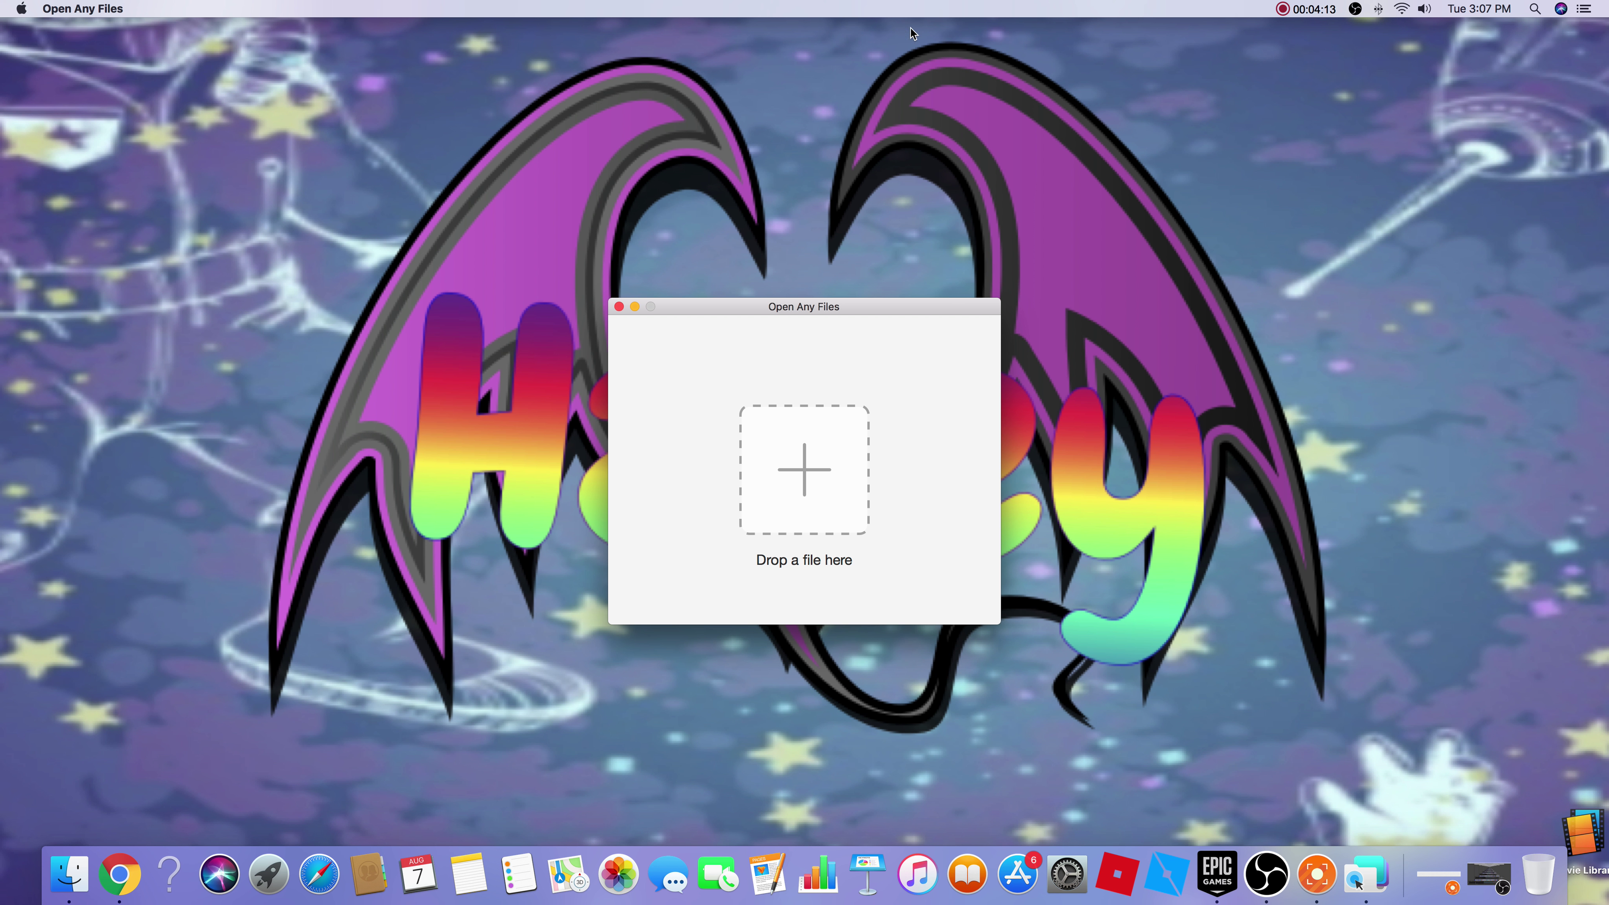
{"action": "left_click", "coordinate": [1298, 14]}
{"action": "left_click", "coordinate": [1318, 47]}
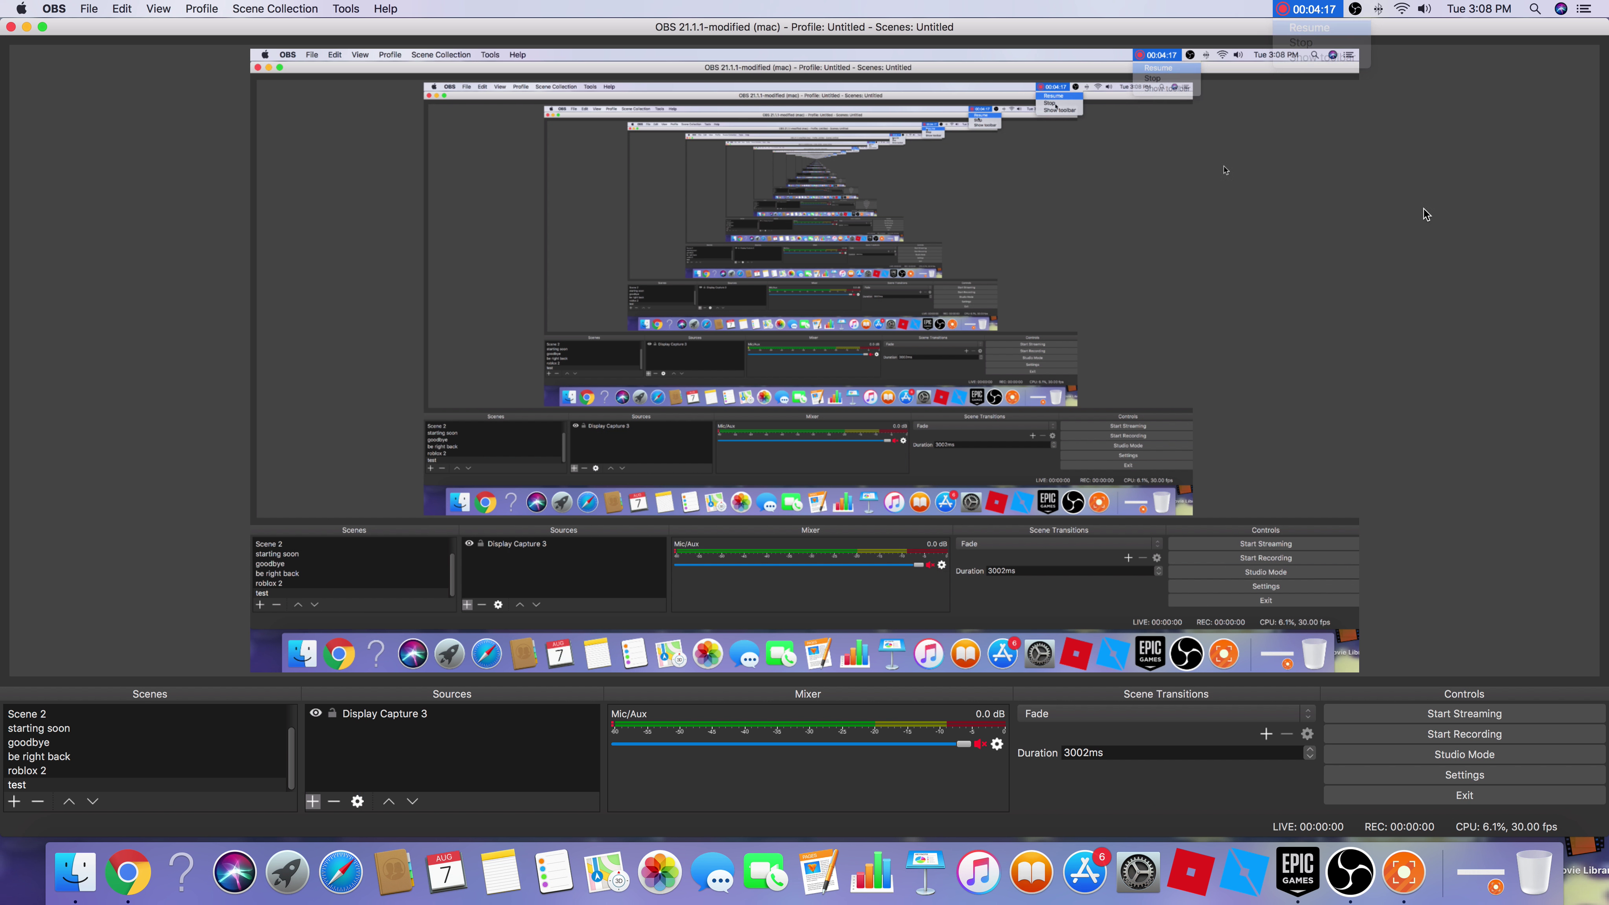
- Record a few seconds of the test scene and stop the recording
{"action": "left_click", "coordinate": [1488, 738]}
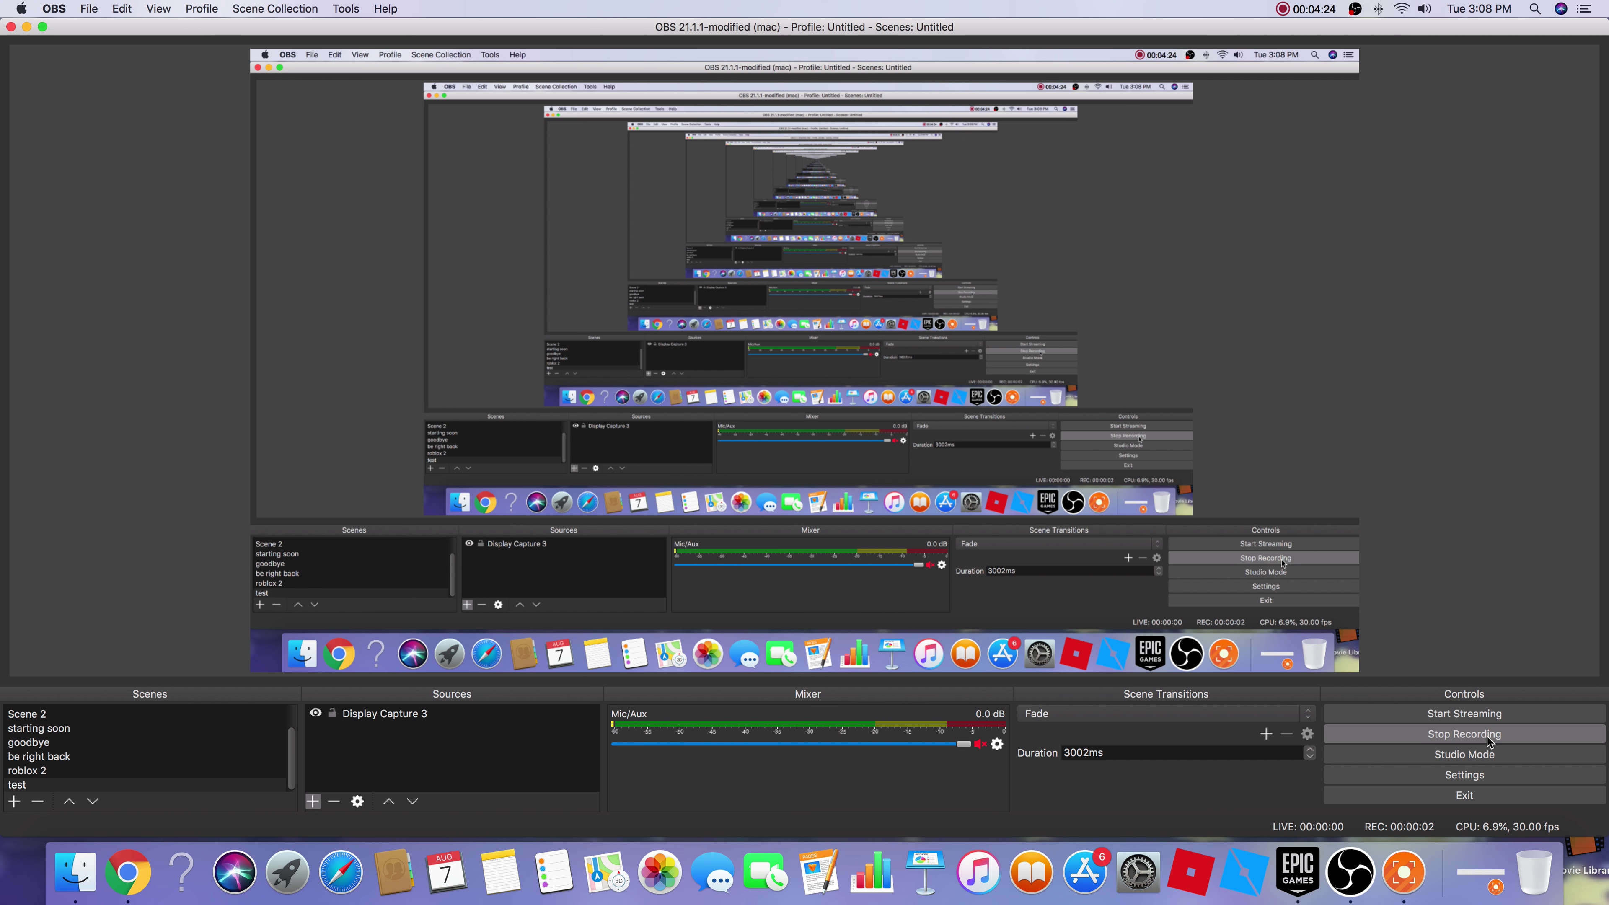
{"action": "left_click", "coordinate": [1488, 737]}
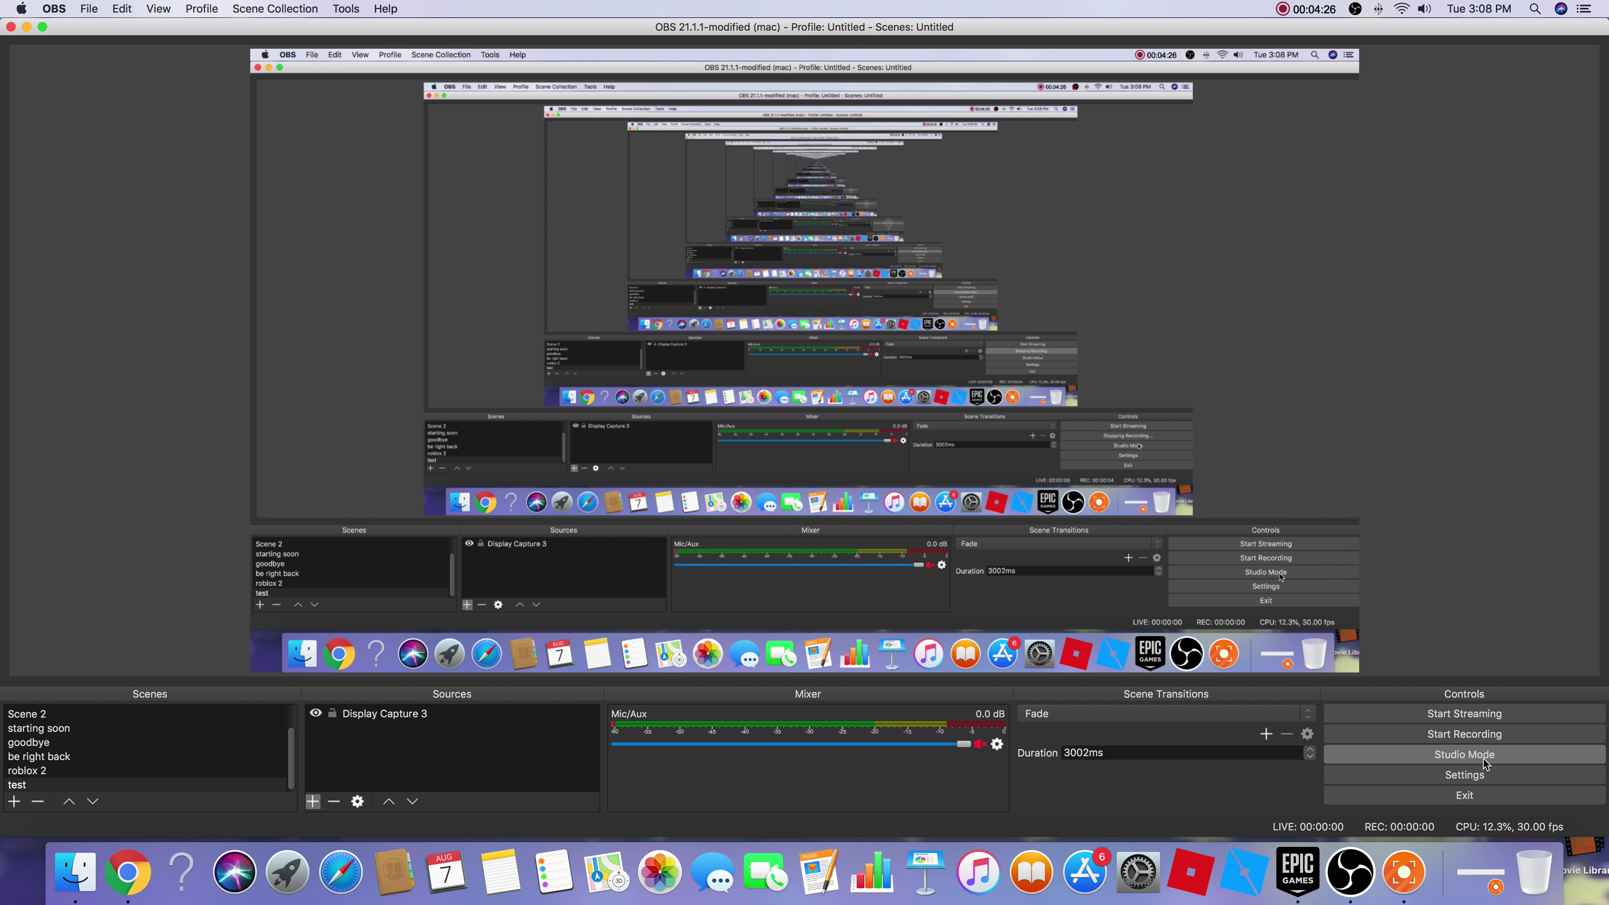
- Check the recording's Filename Formatting entry in the advanced settings and accept the settings
{"action": "left_click", "coordinate": [1472, 774]}
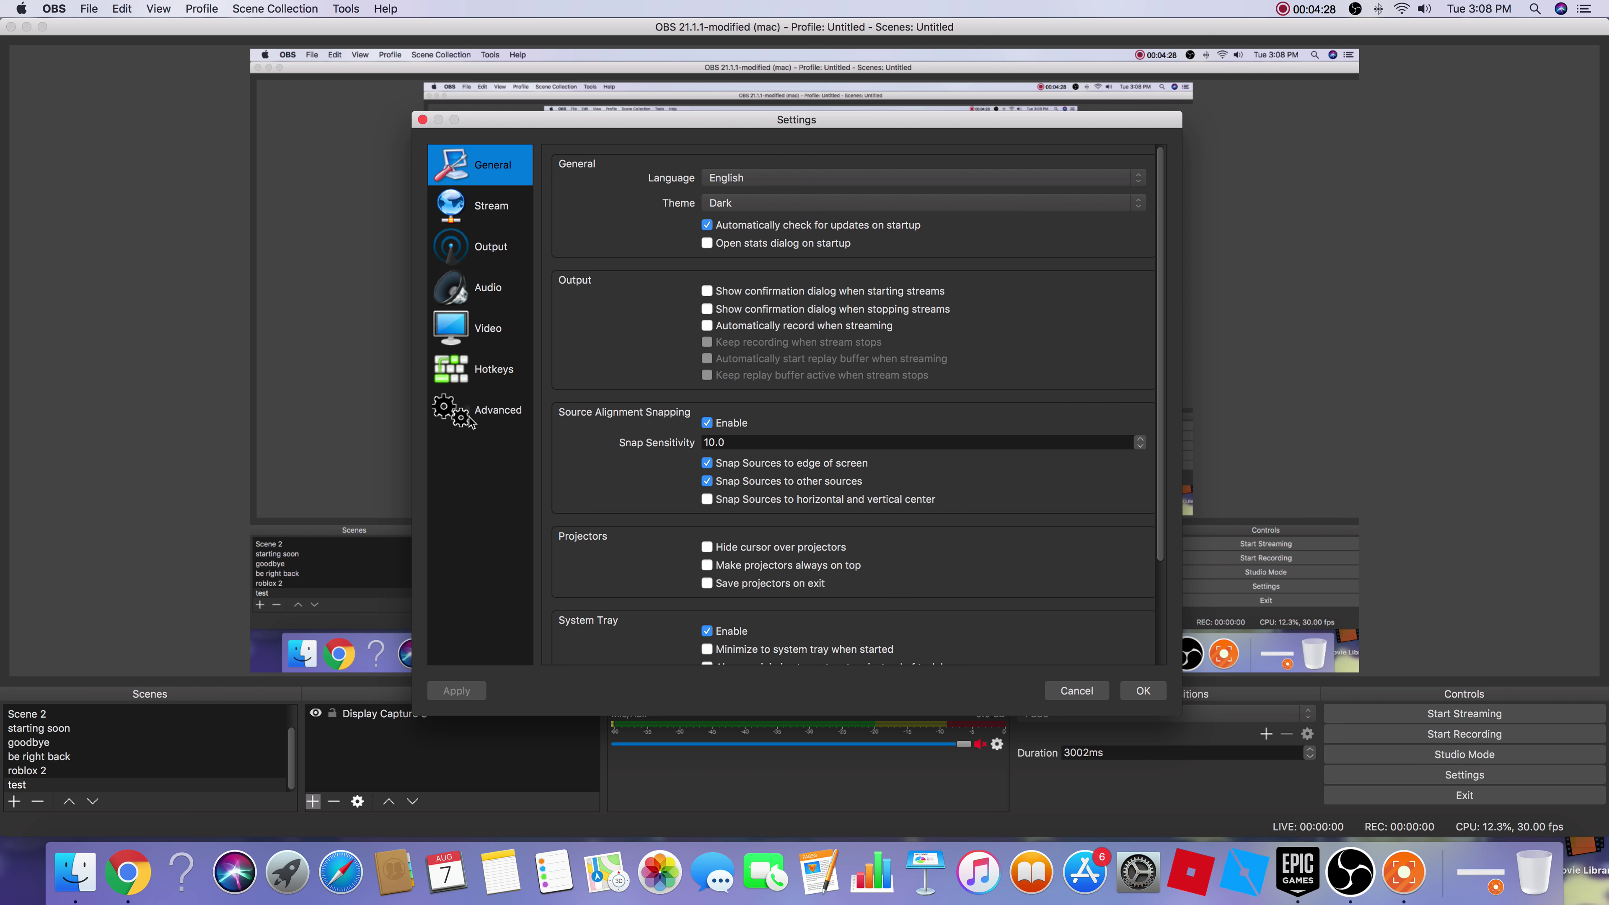
{"action": "left_click", "coordinate": [468, 419]}
{"action": "left_click", "coordinate": [861, 357]}
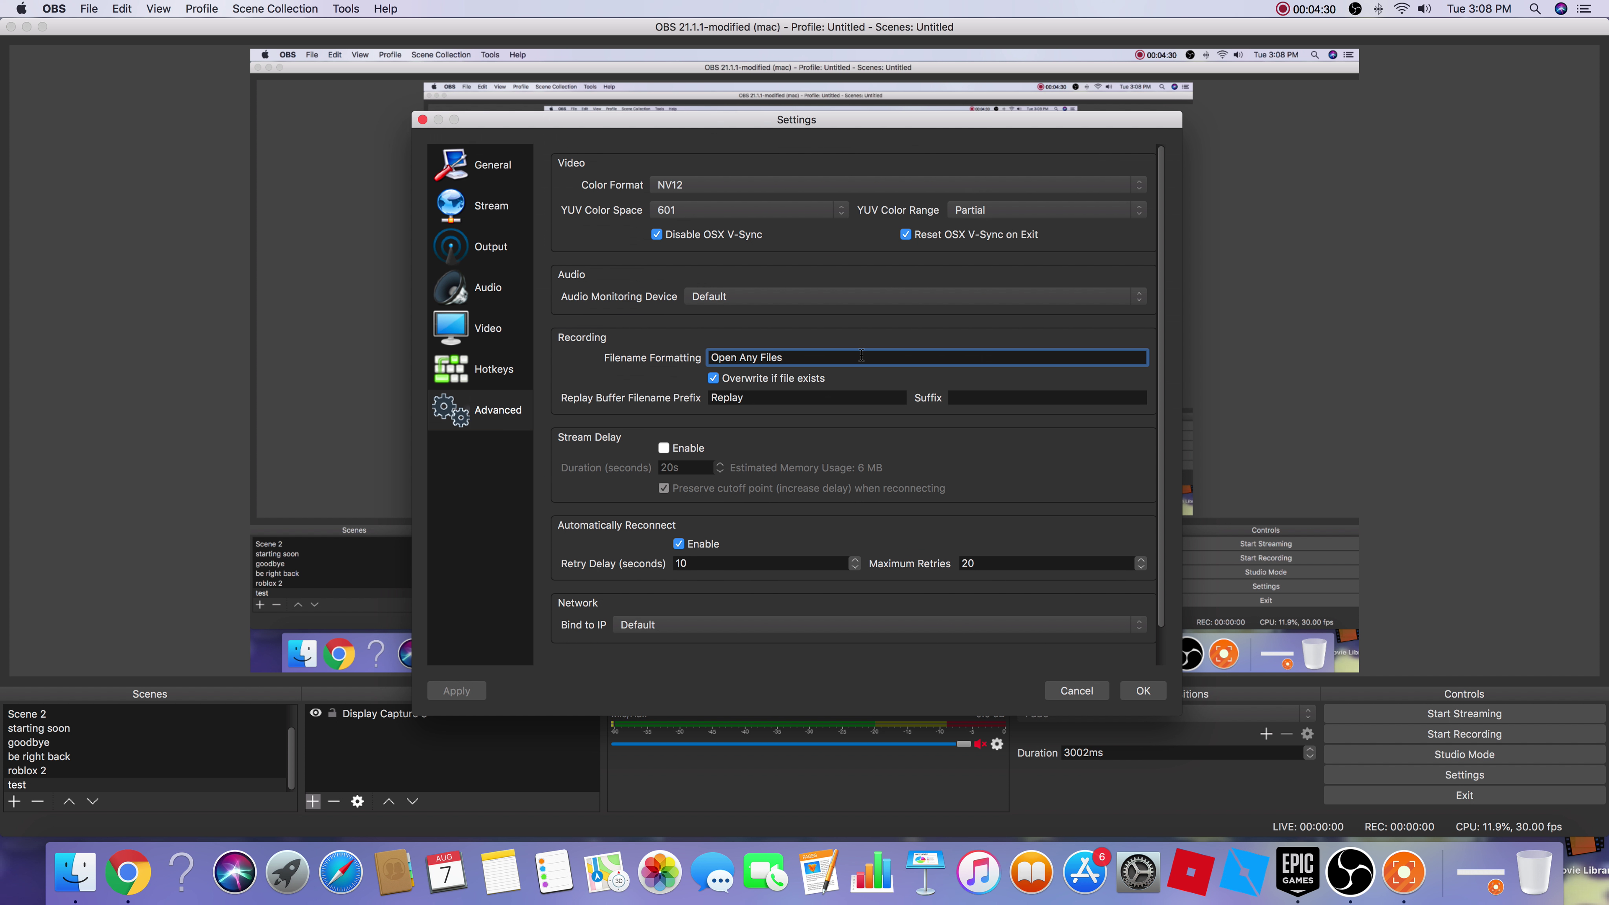
{"action": "key", "text": "Return"}
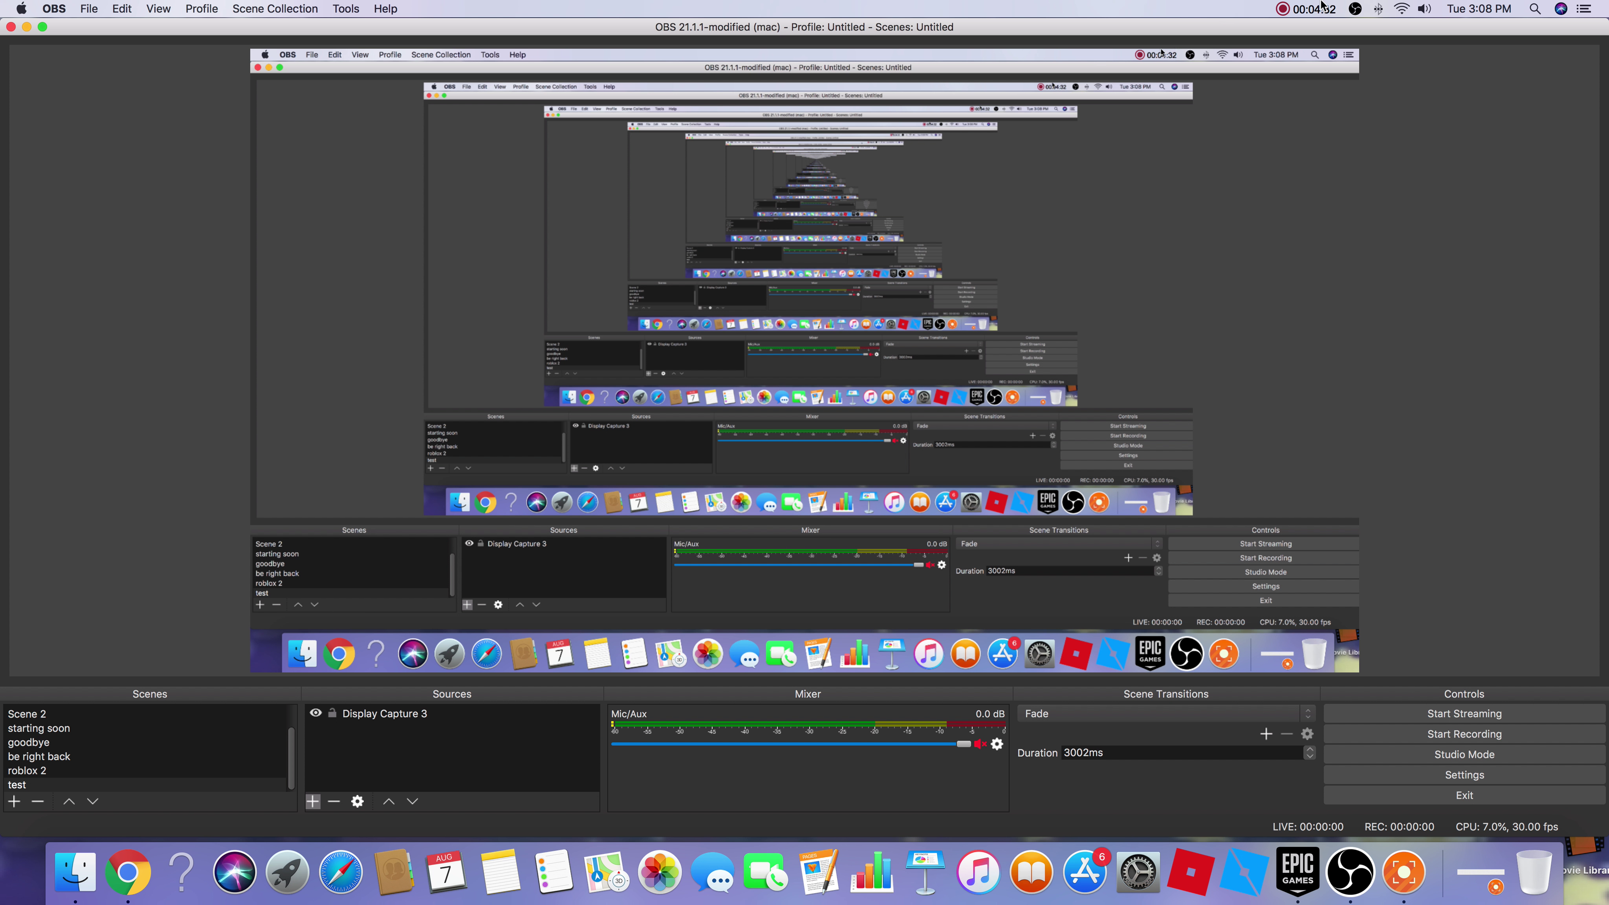
{"action": "left_click", "coordinate": [1312, 11]}
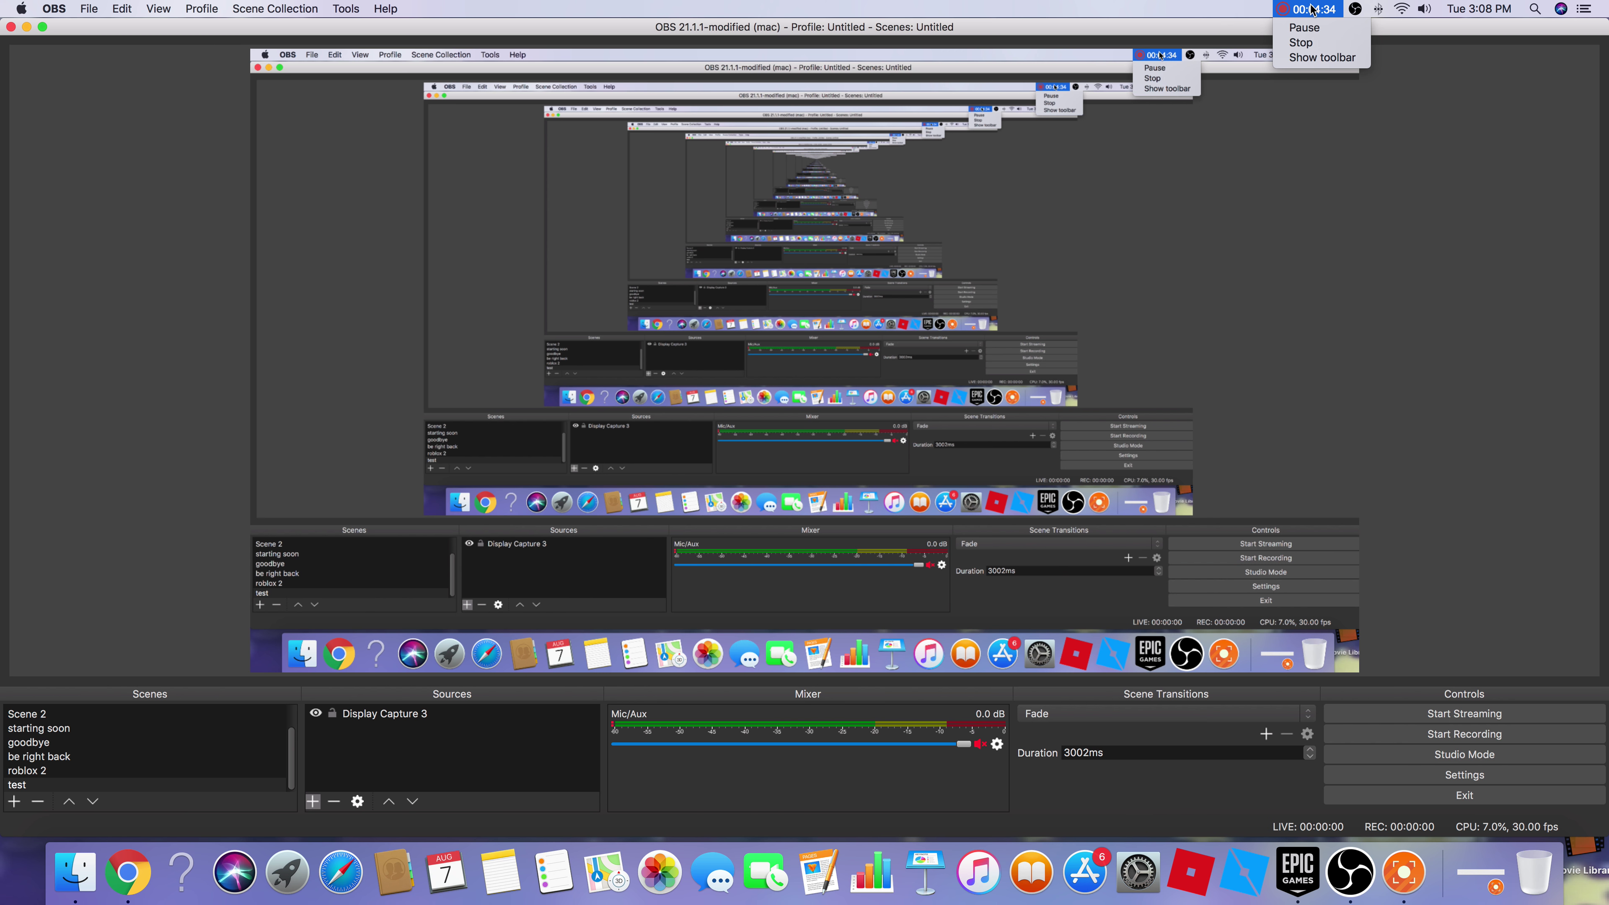
- Dismiss the antivirus scan offer over Open Any Files.flv, let the recording play through and return to OBS
{"action": "left_click", "coordinate": [1312, 30]}
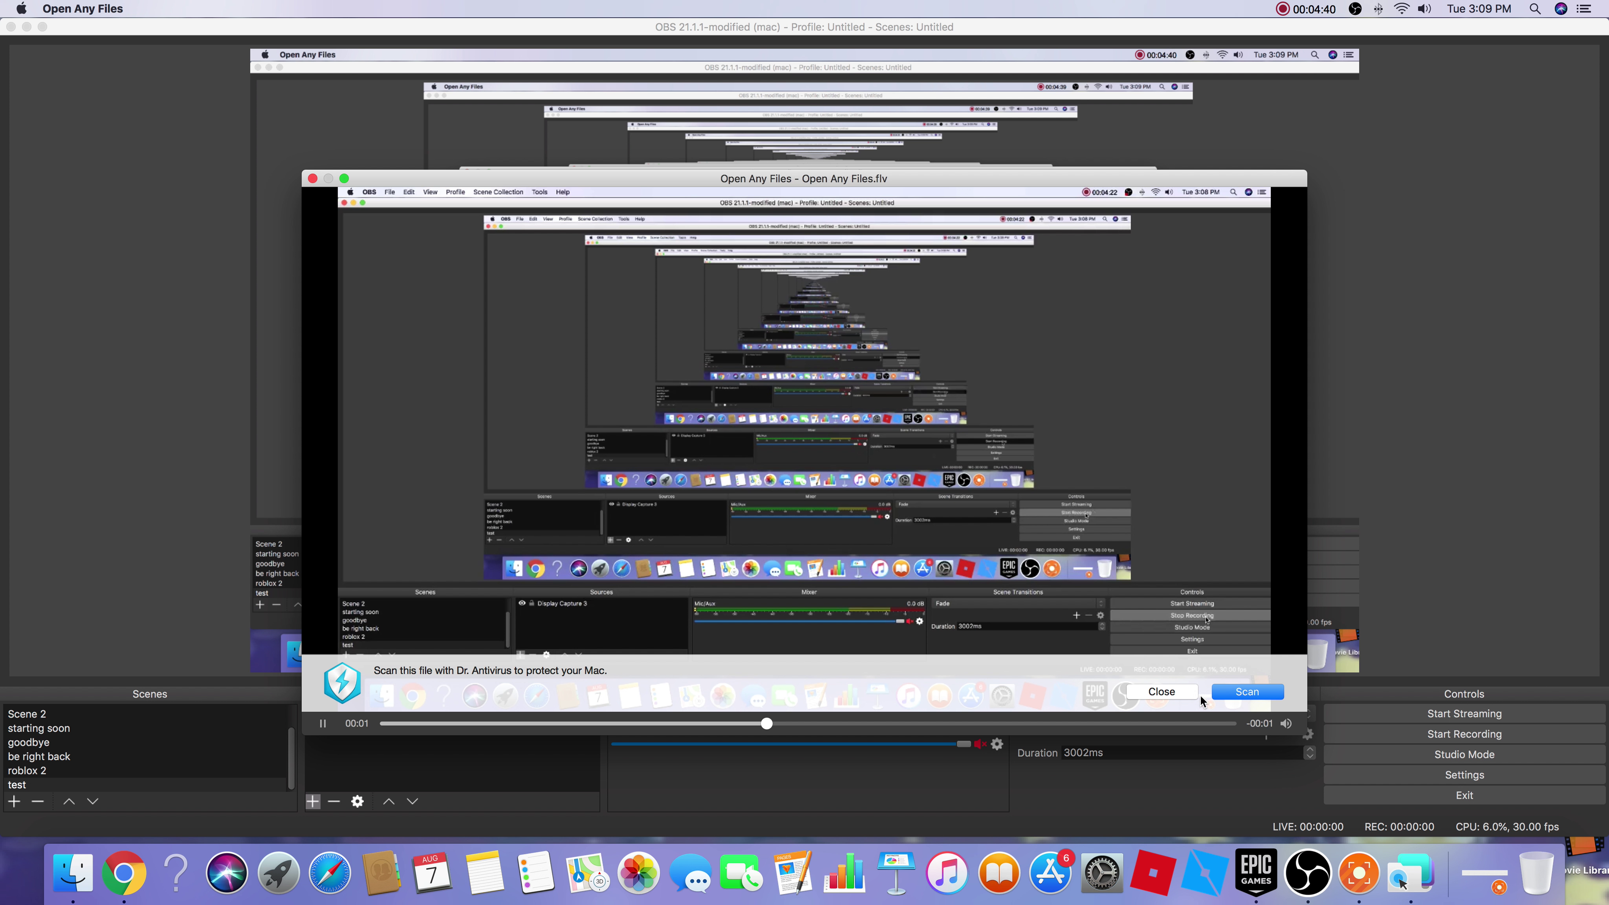
{"action": "left_click", "coordinate": [1155, 693]}
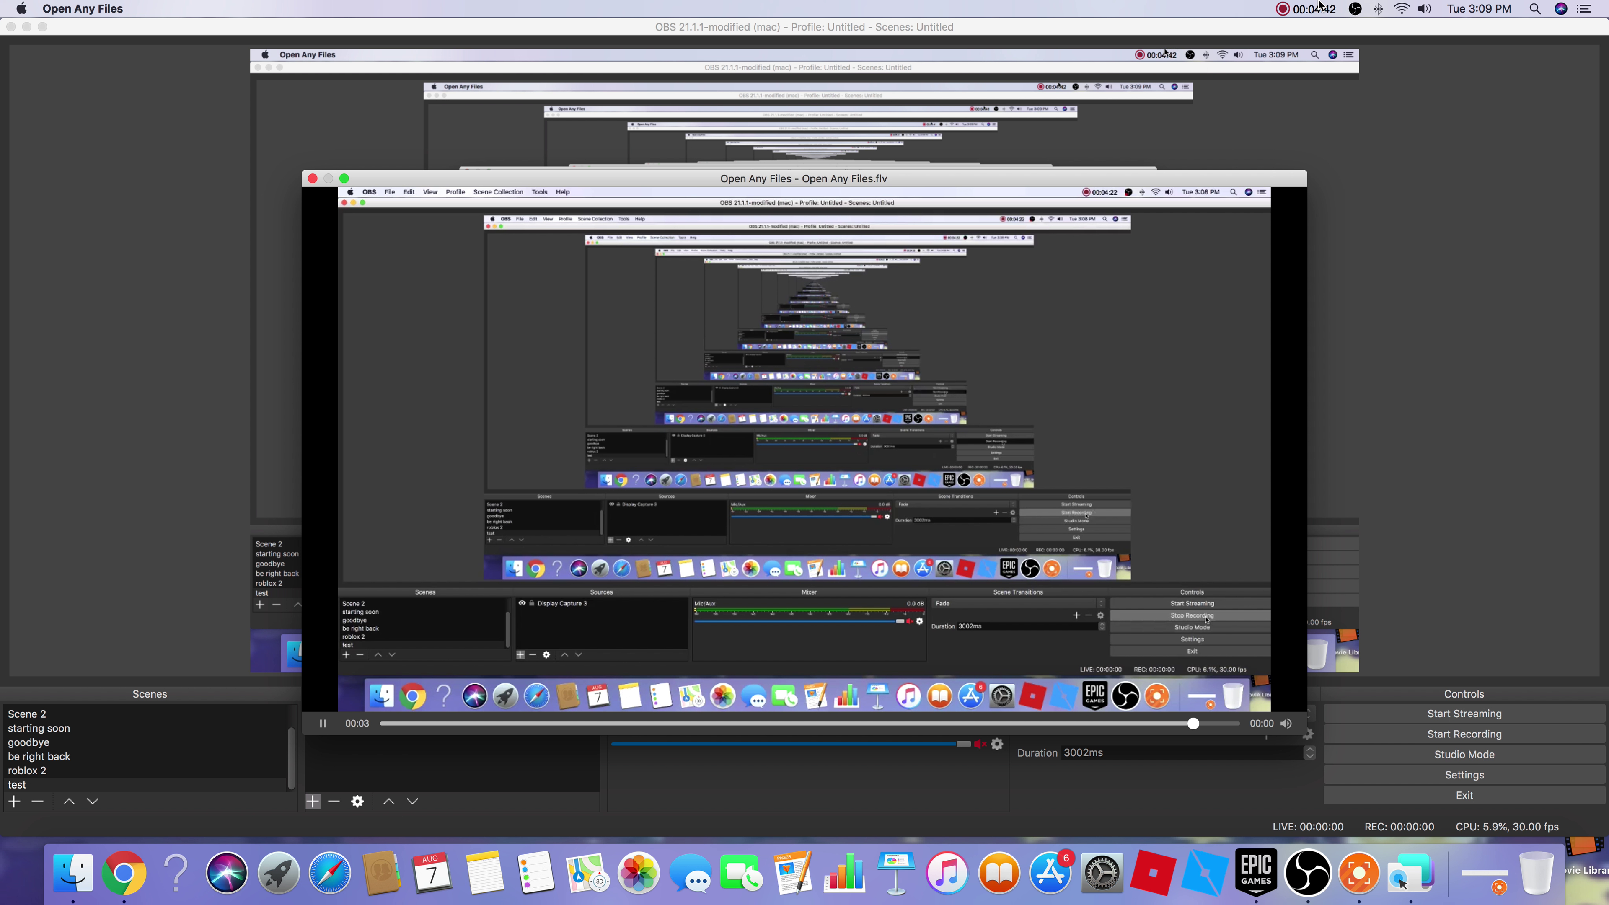
{"action": "left_click", "coordinate": [1303, 9]}
{"action": "left_click", "coordinate": [1454, 117]}
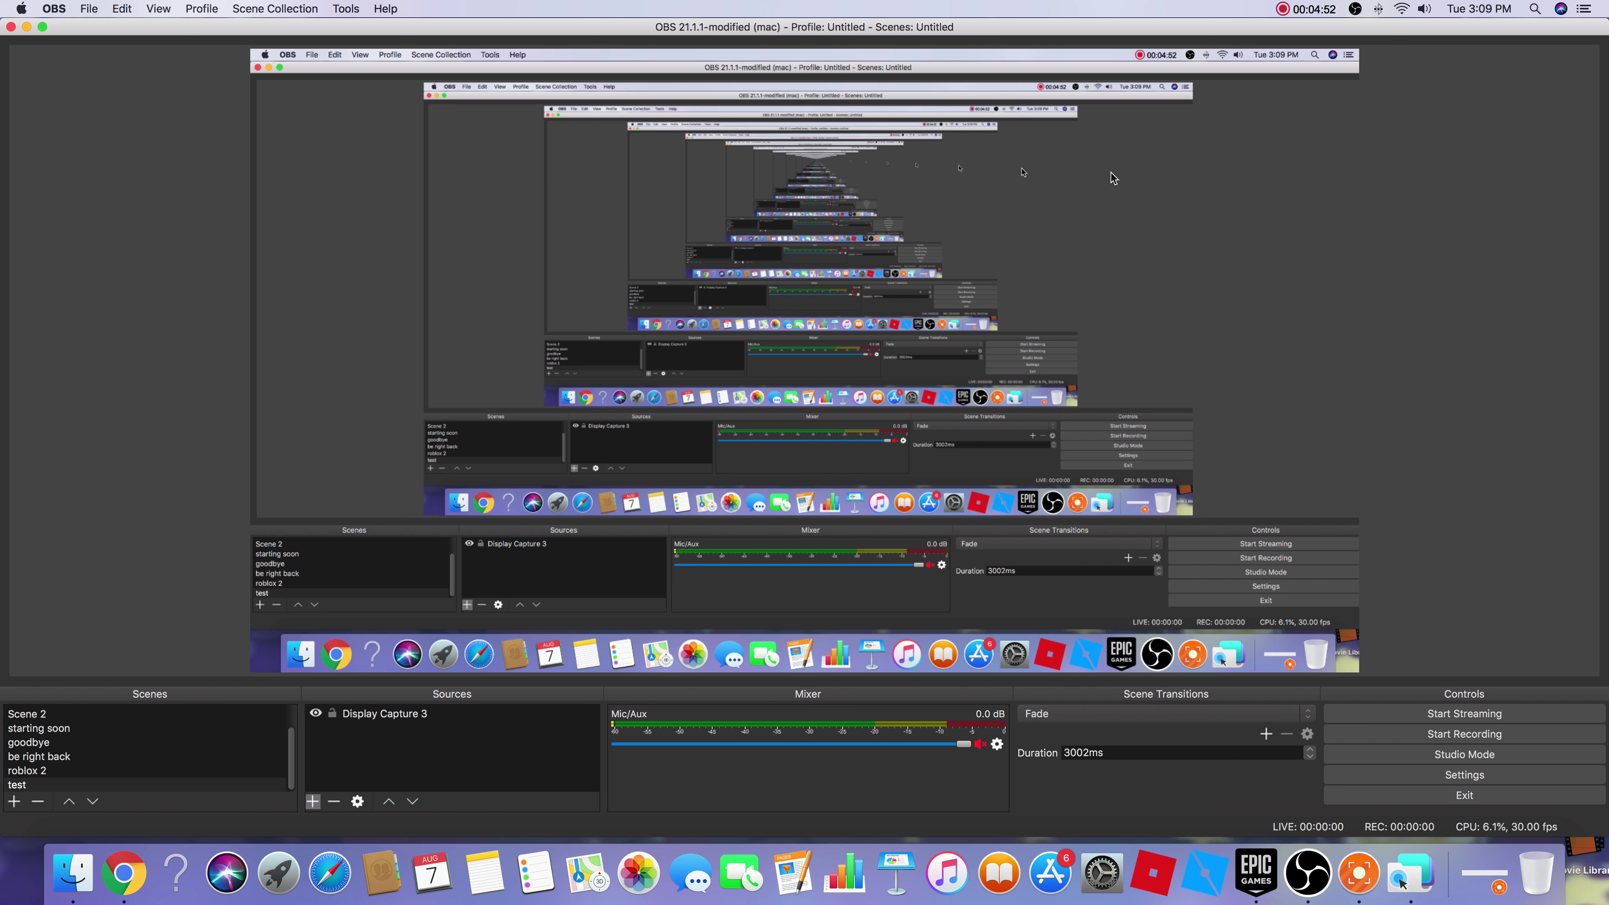
- Add a new Video Capture Device source to the test scene using the FaceTime HD Camera (Built-in)
{"action": "left_click", "coordinate": [313, 802]}
{"action": "left_click", "coordinate": [285, 695]}
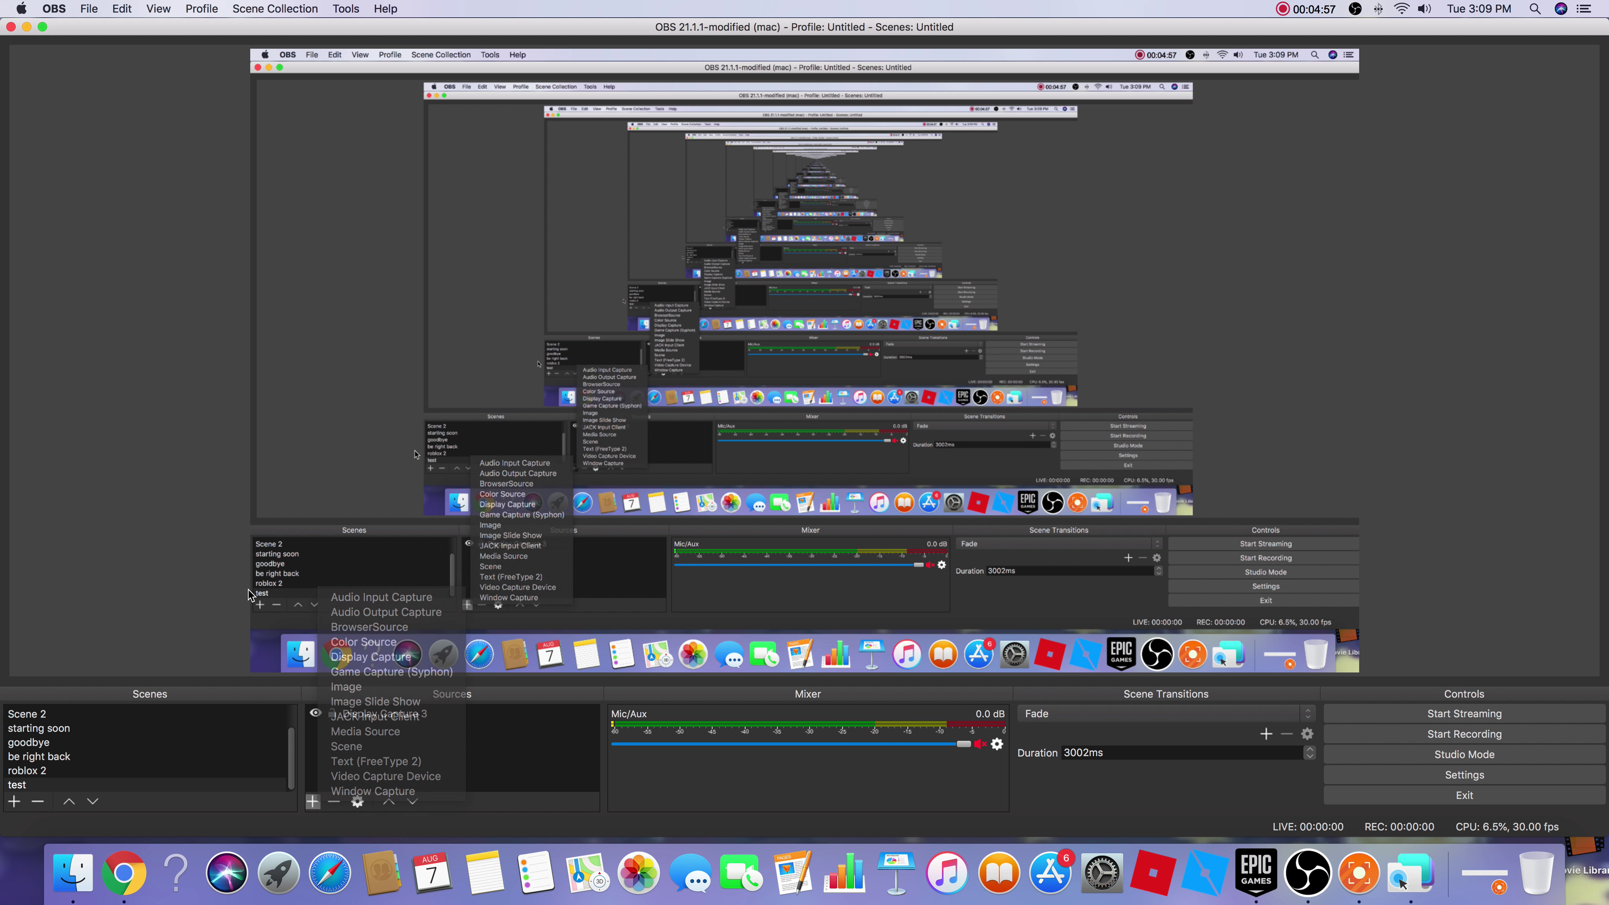
{"action": "left_click", "coordinate": [312, 803]}
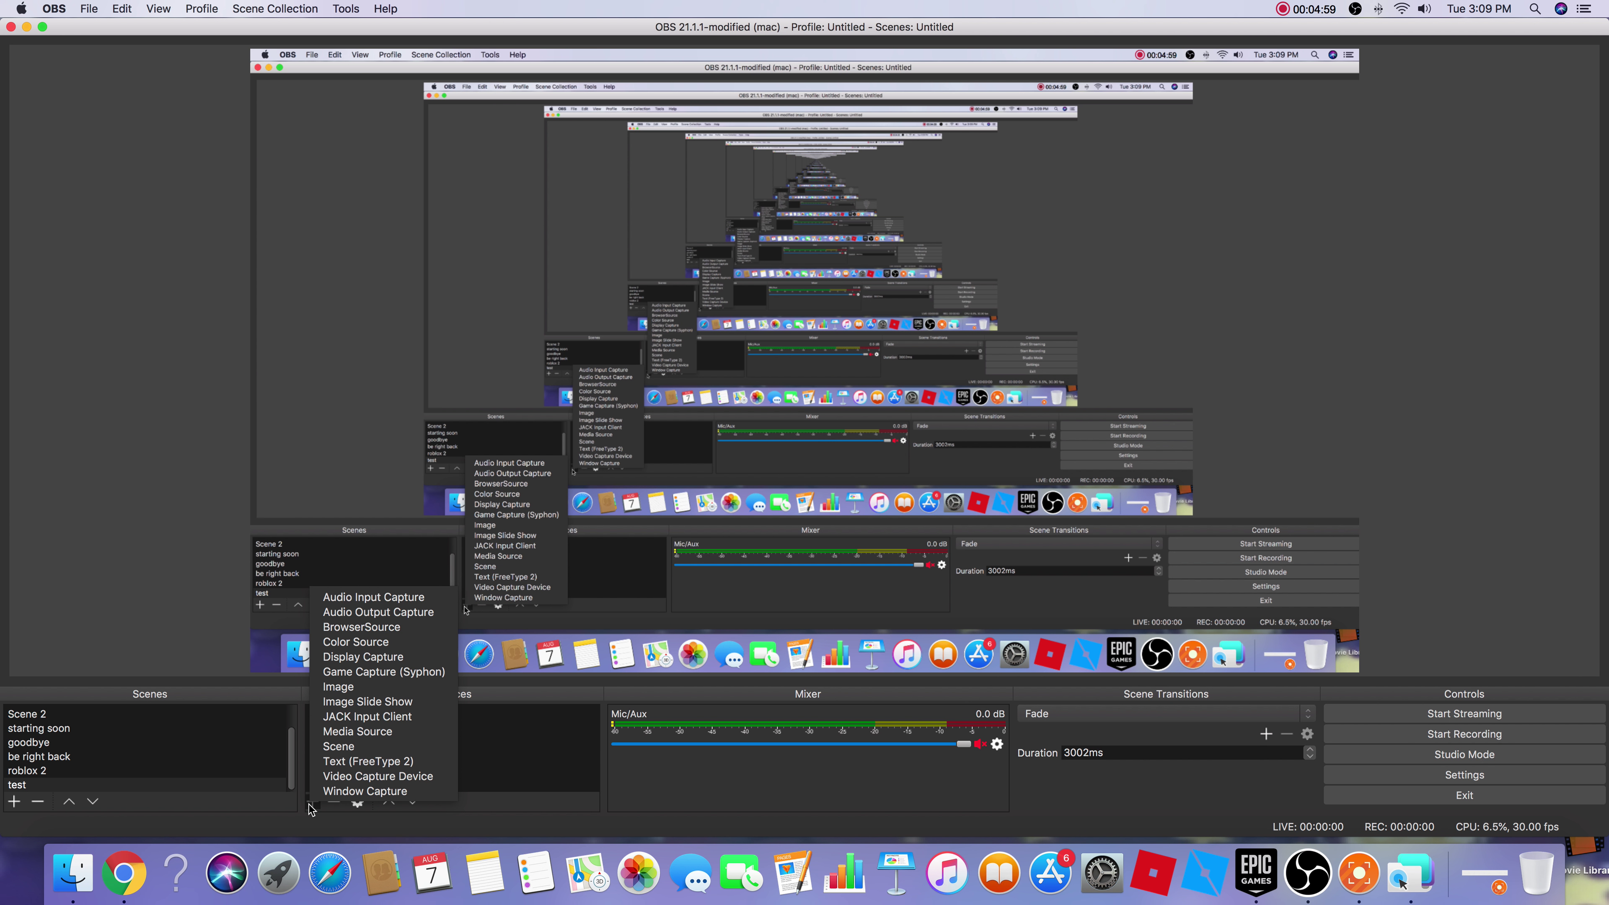
{"action": "left_click", "coordinate": [404, 777]}
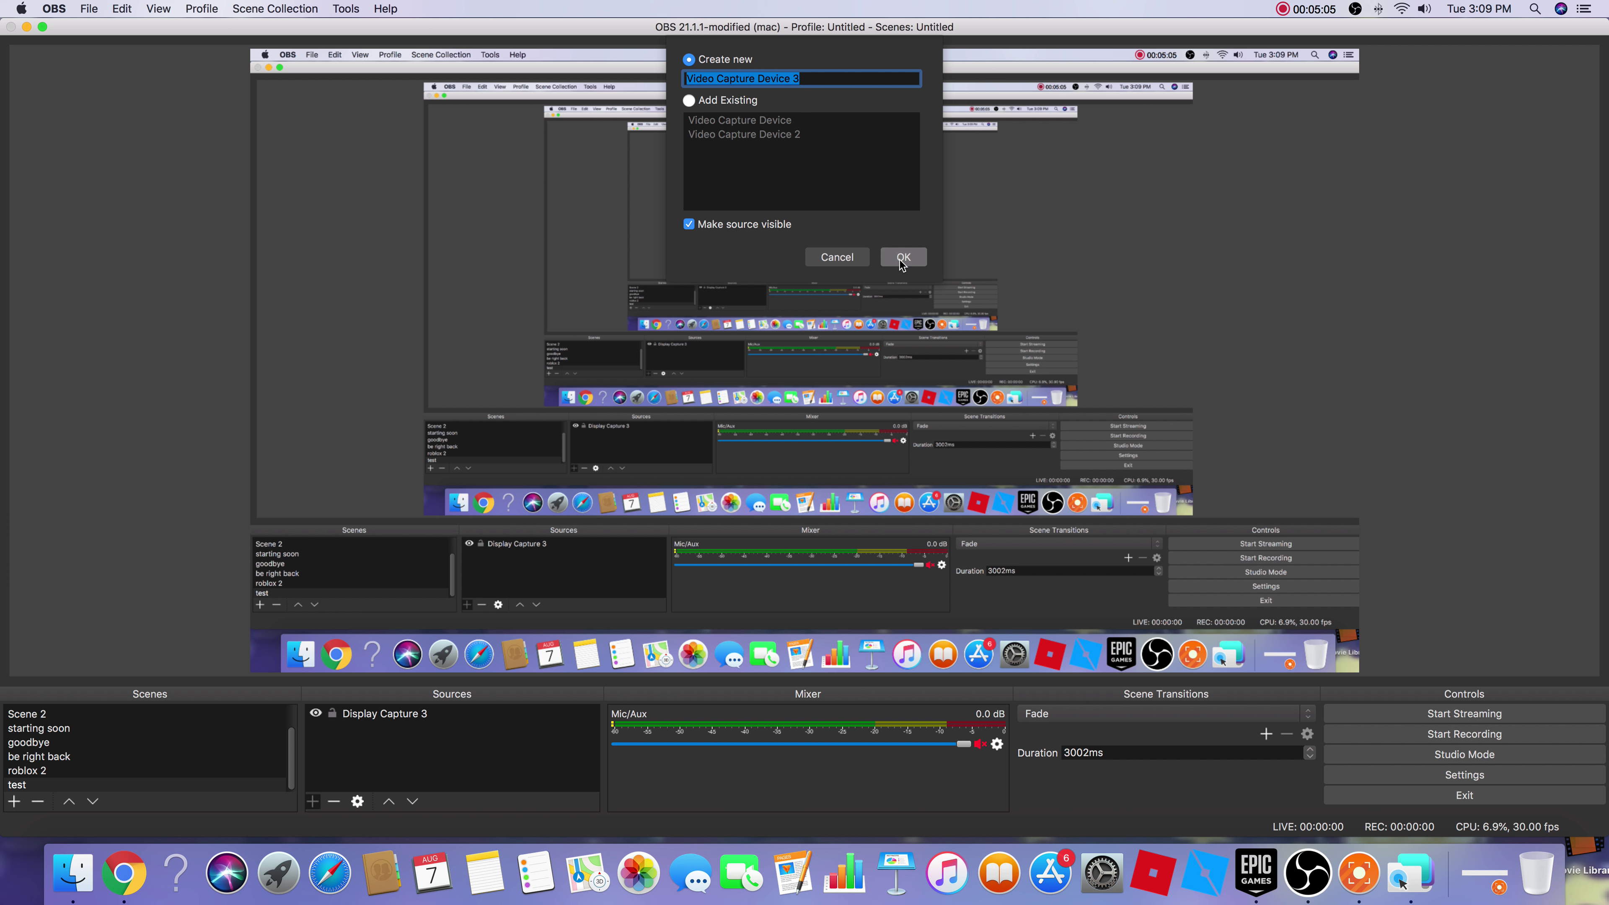
{"action": "left_click", "coordinate": [902, 258]}
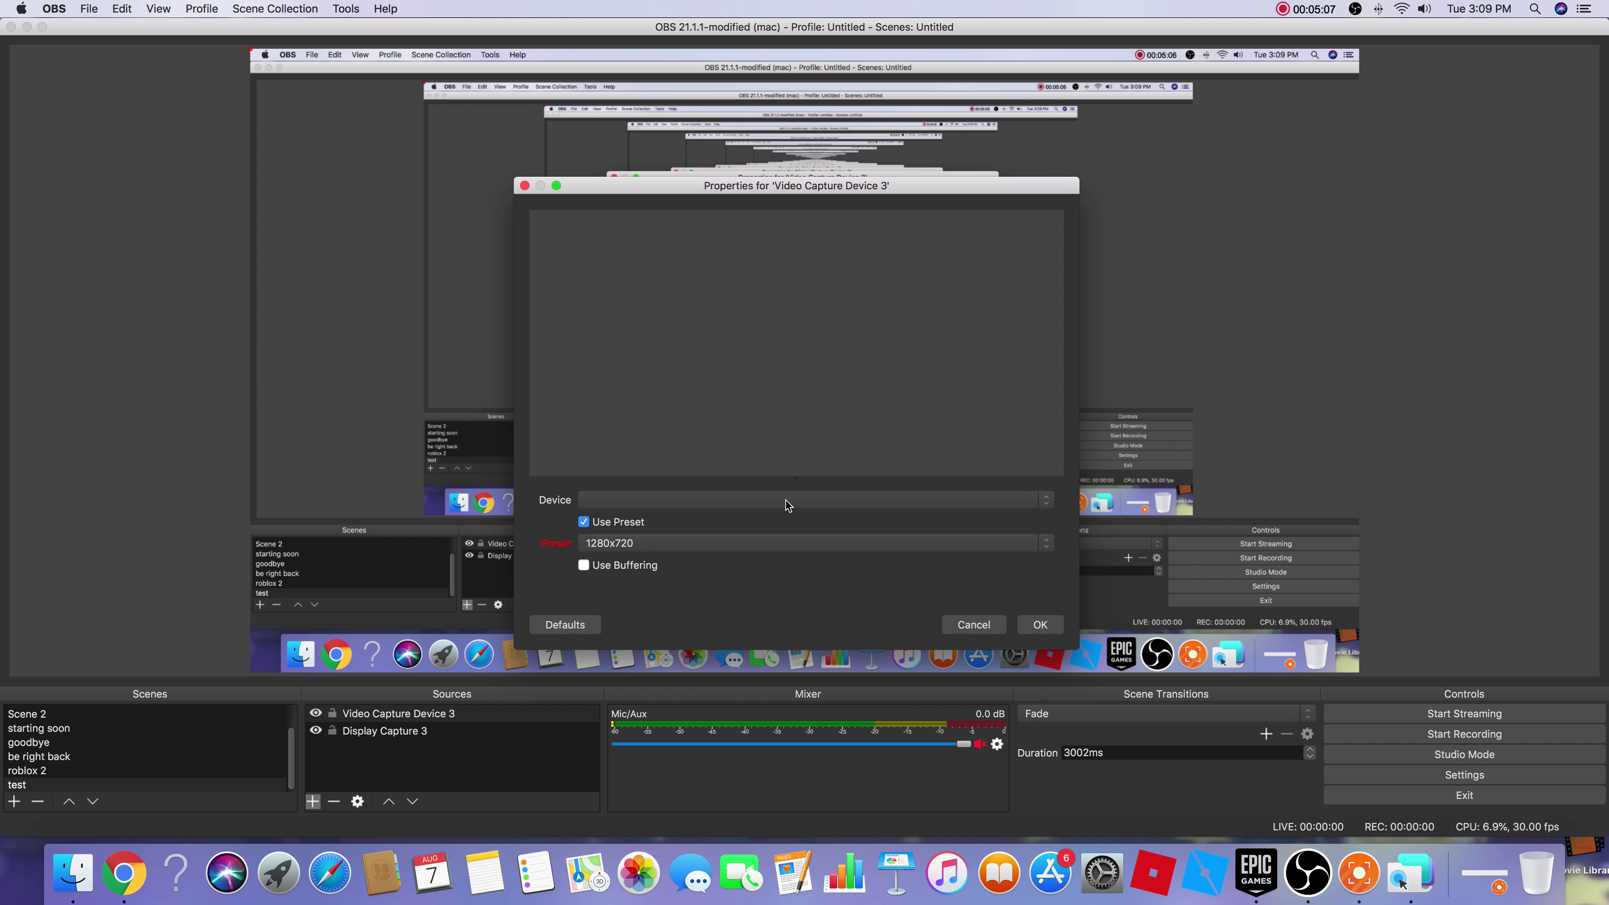
{"action": "left_click", "coordinate": [1045, 500]}
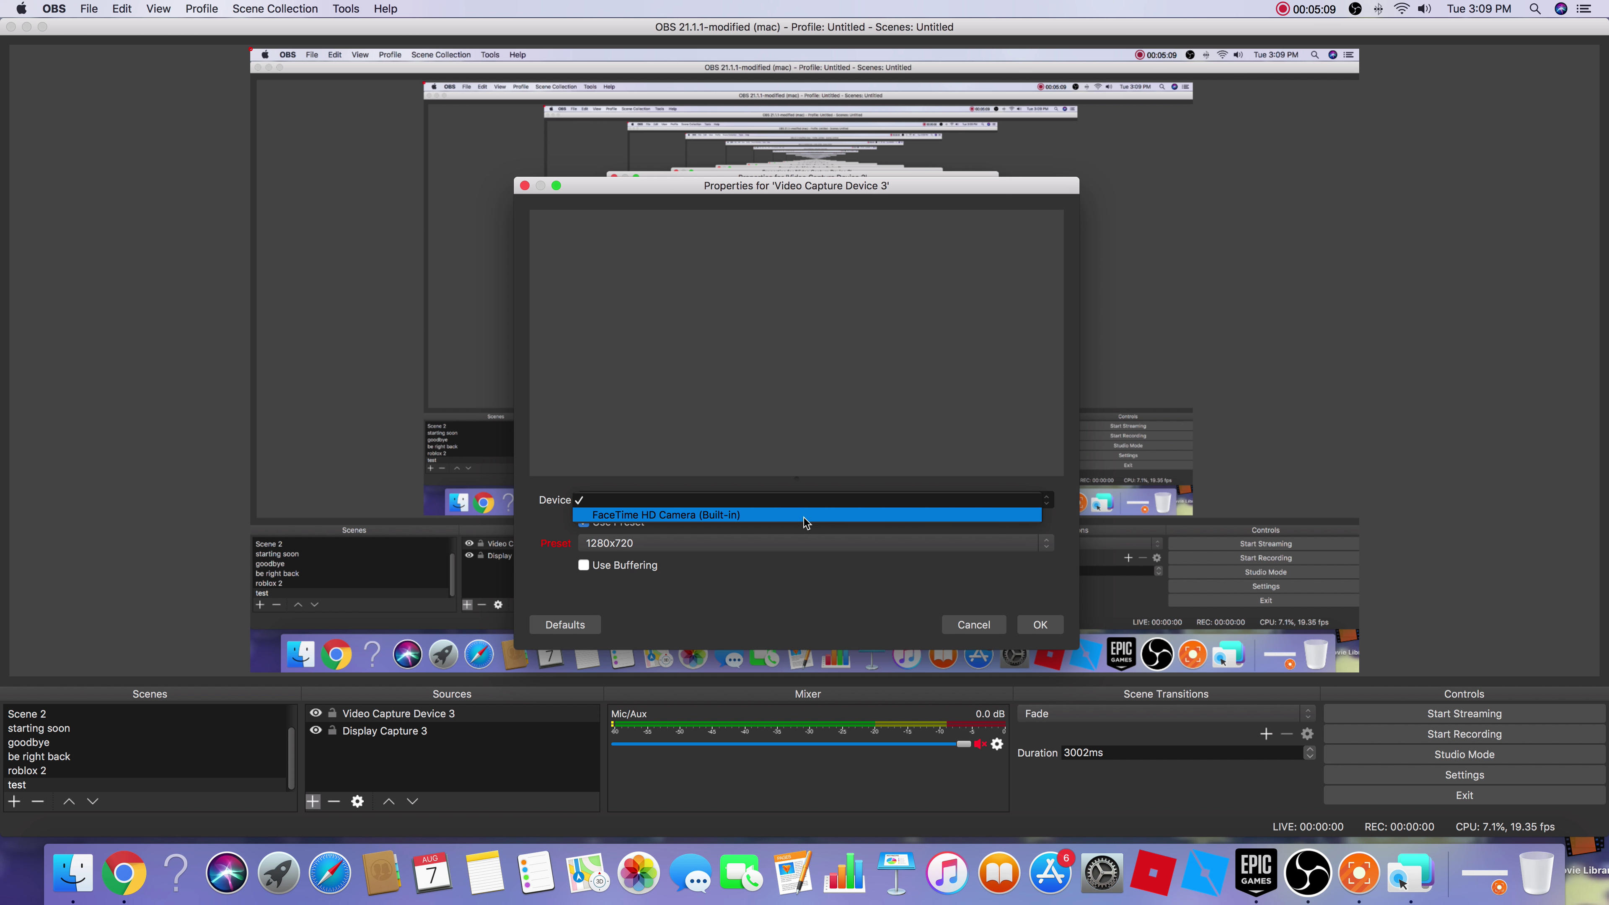
{"action": "left_click", "coordinate": [785, 517]}
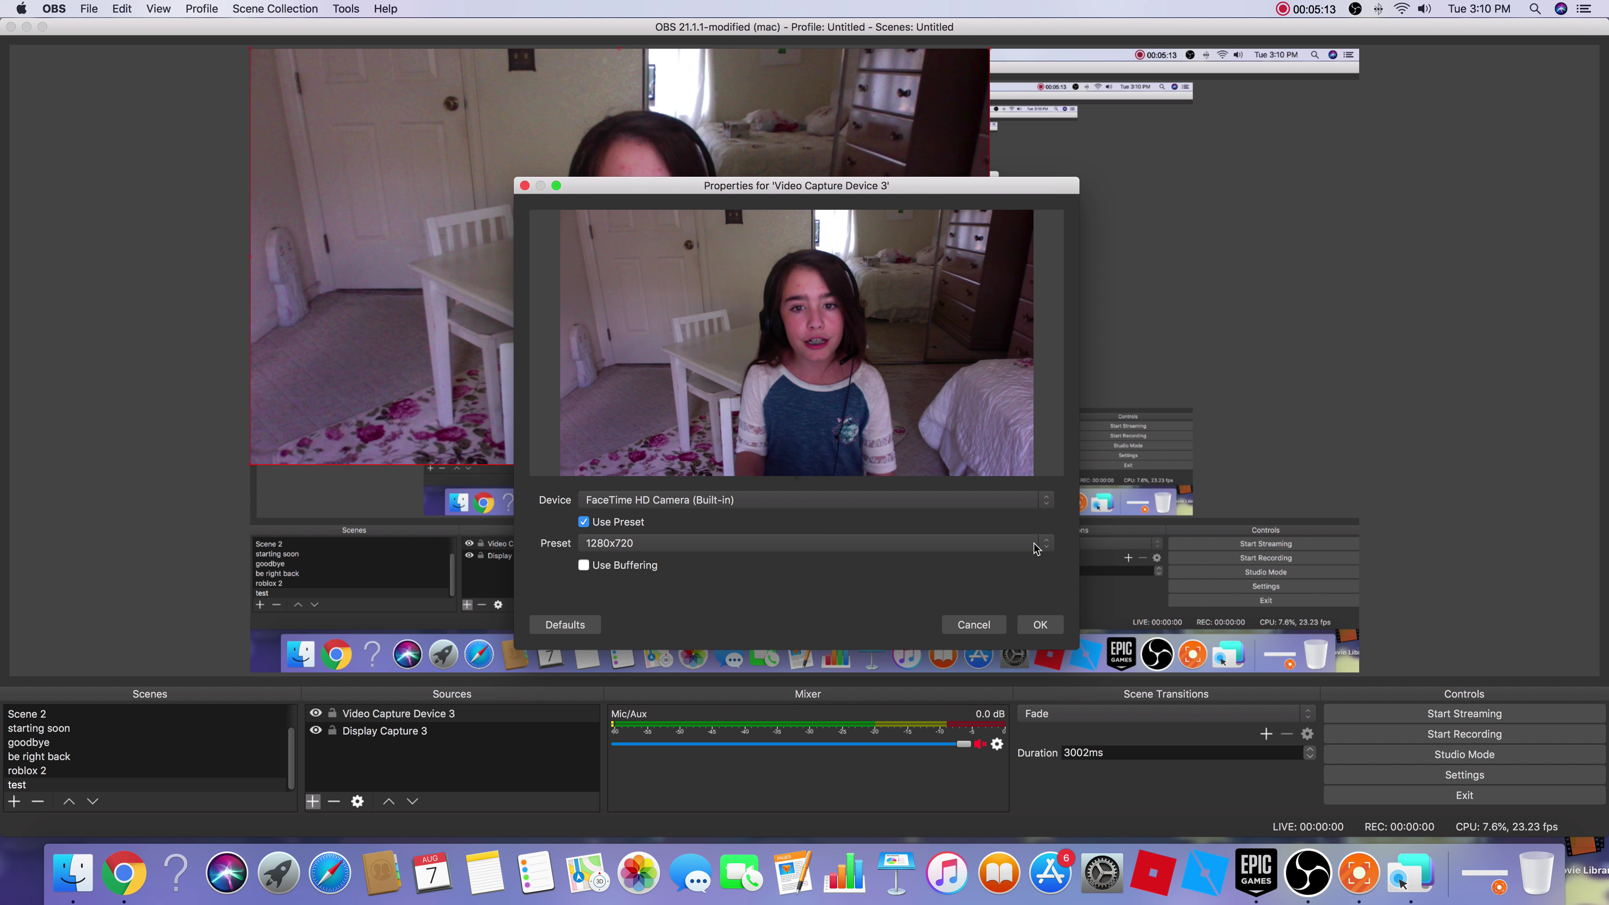
{"action": "left_click", "coordinate": [1039, 625]}
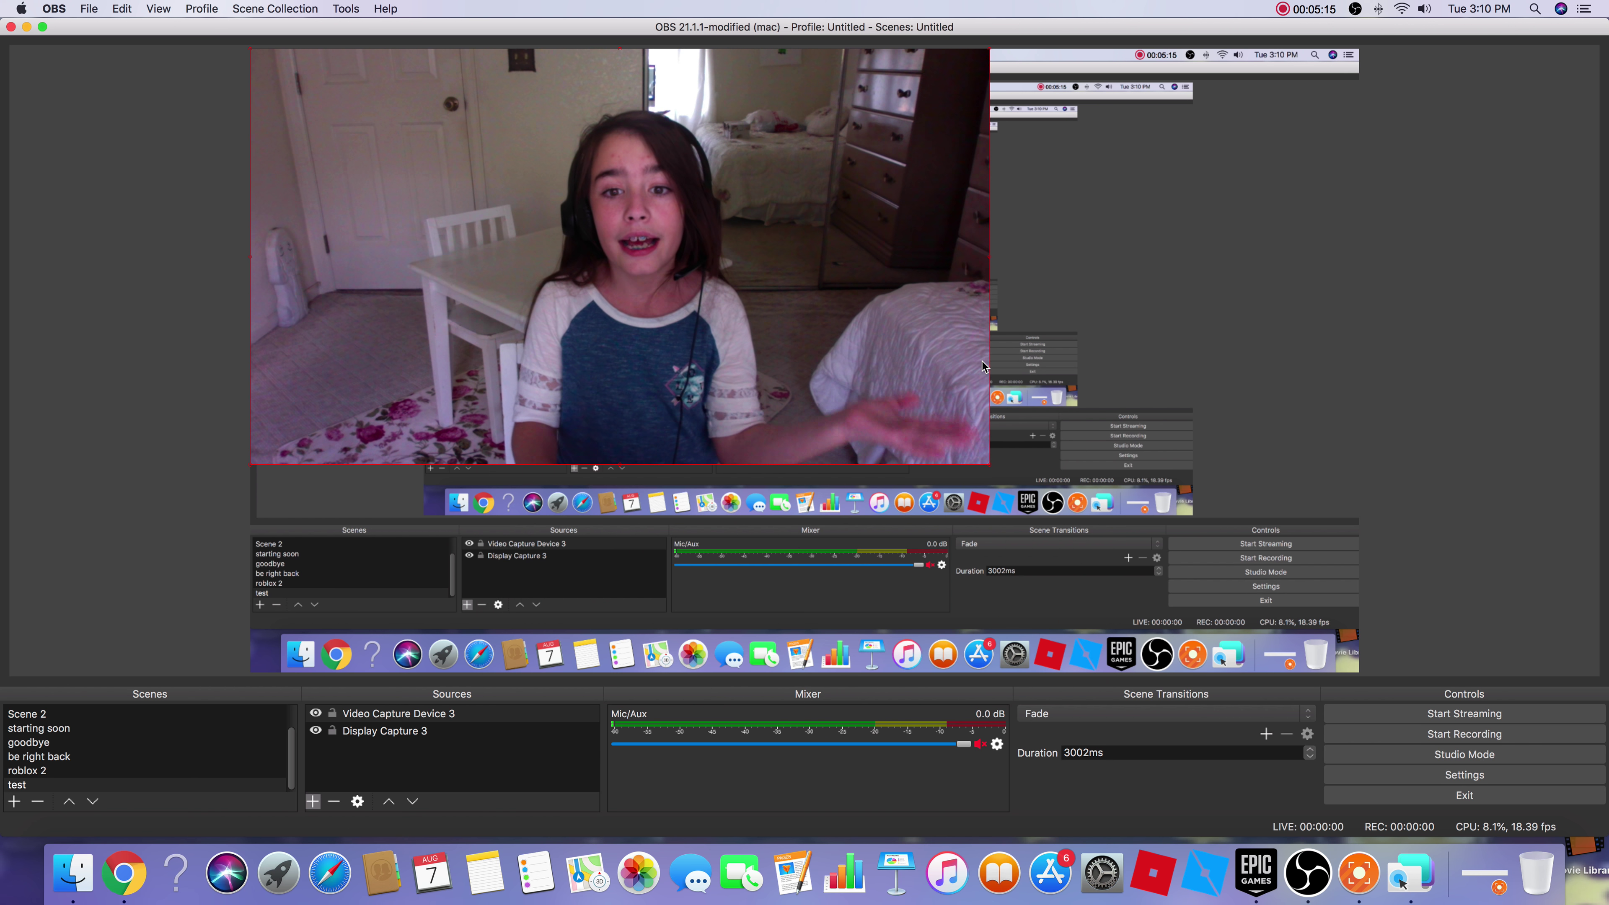
- Shrink the webcam picture to about a quarter of the canvas width and place it in the canvas's upper-right corner
{"action": "left_click_drag", "start_coordinate": [982, 460], "coordinate": [488, 215]}
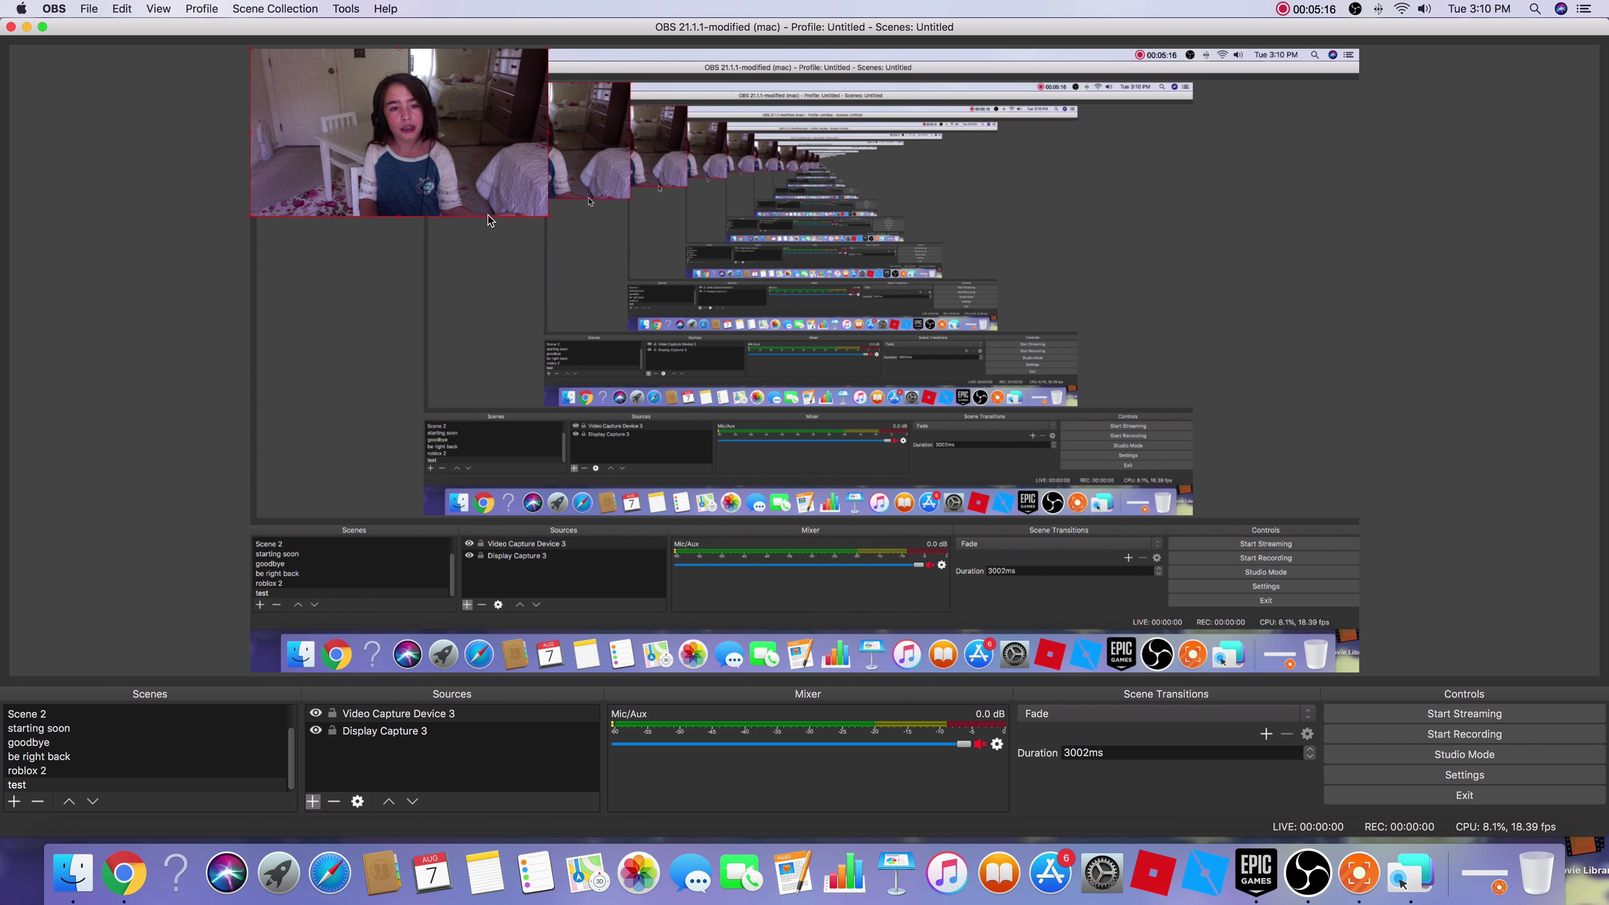
{"action": "left_click_drag", "start_coordinate": [374, 171], "coordinate": [1187, 170]}
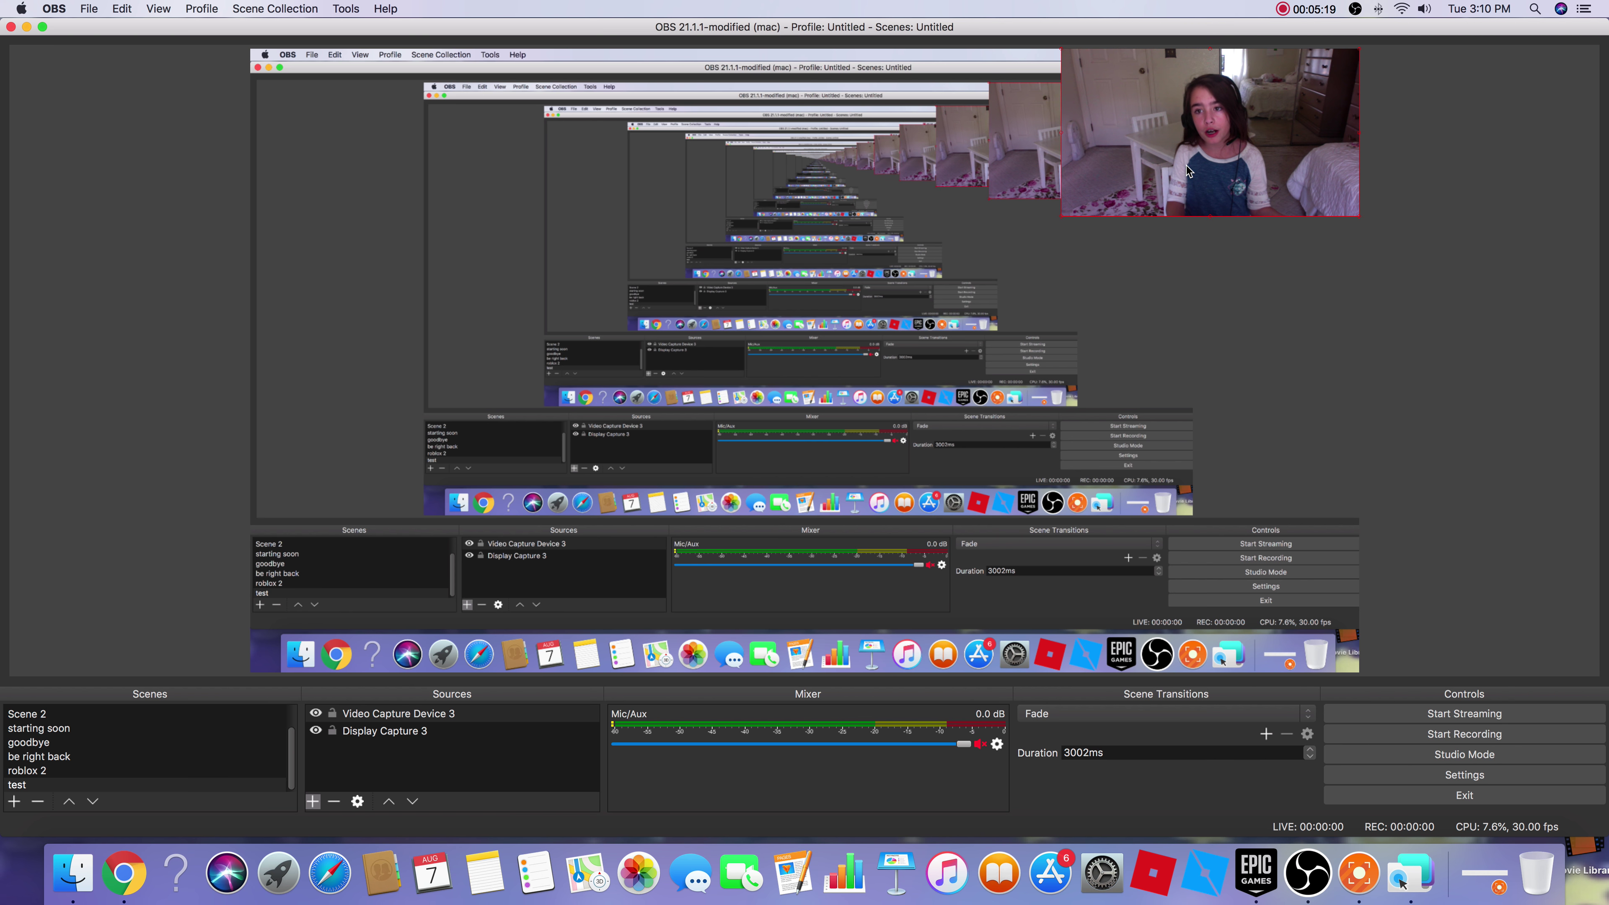
{"action": "left_click", "coordinate": [1560, 290]}
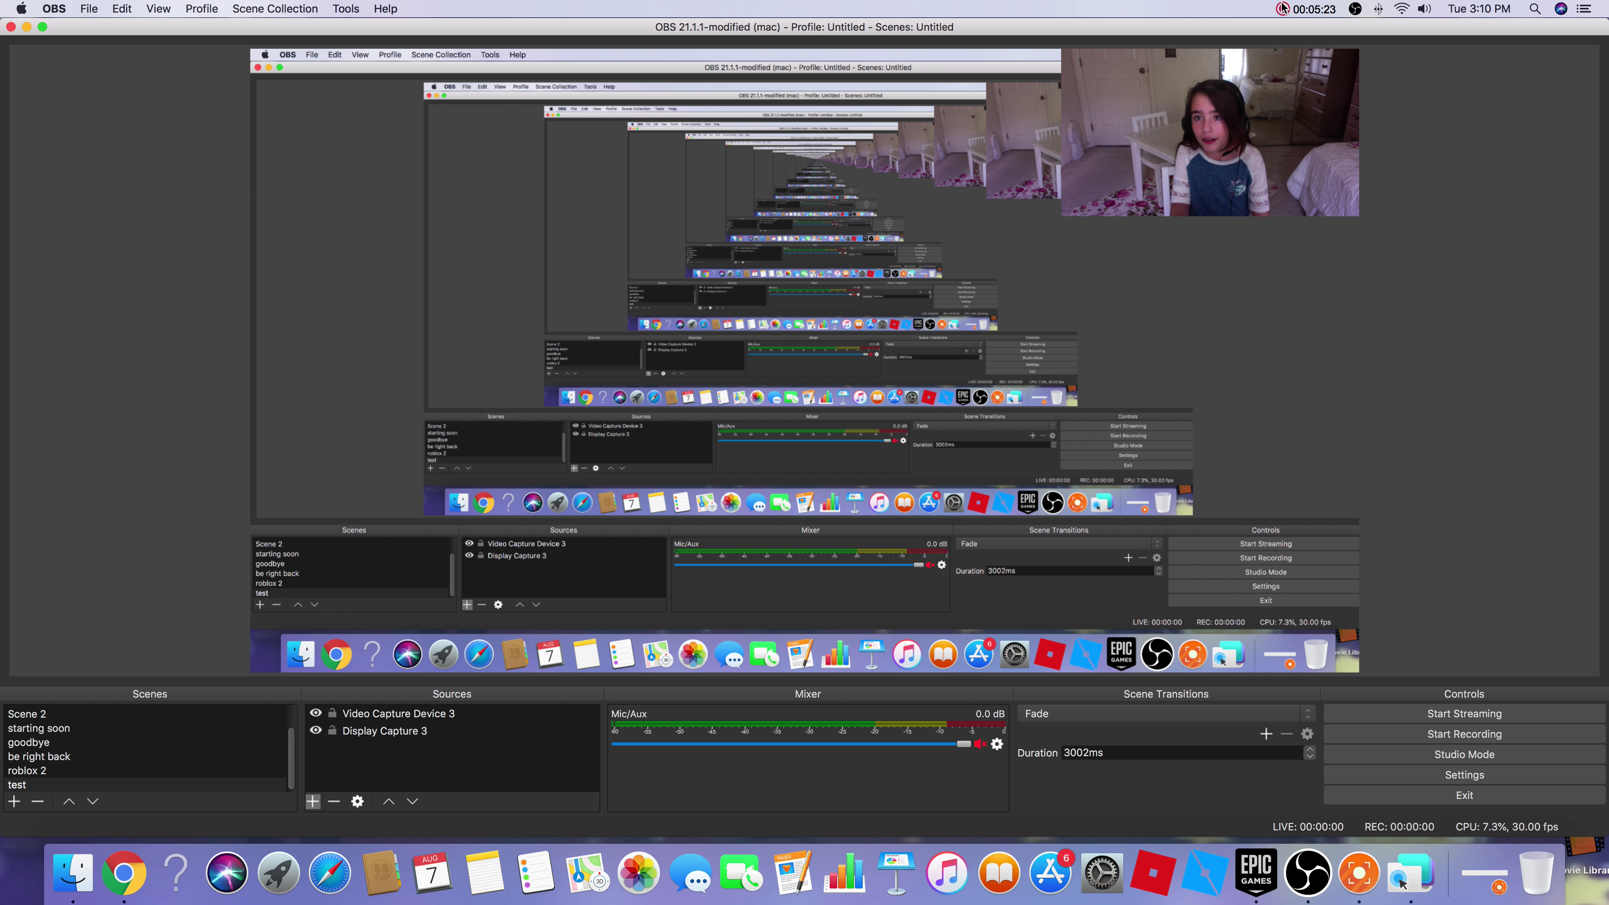
- Add a new Text (FreeType 2) source and enter the person's first name followed by "test" as its text
{"action": "left_click", "coordinate": [313, 801]}
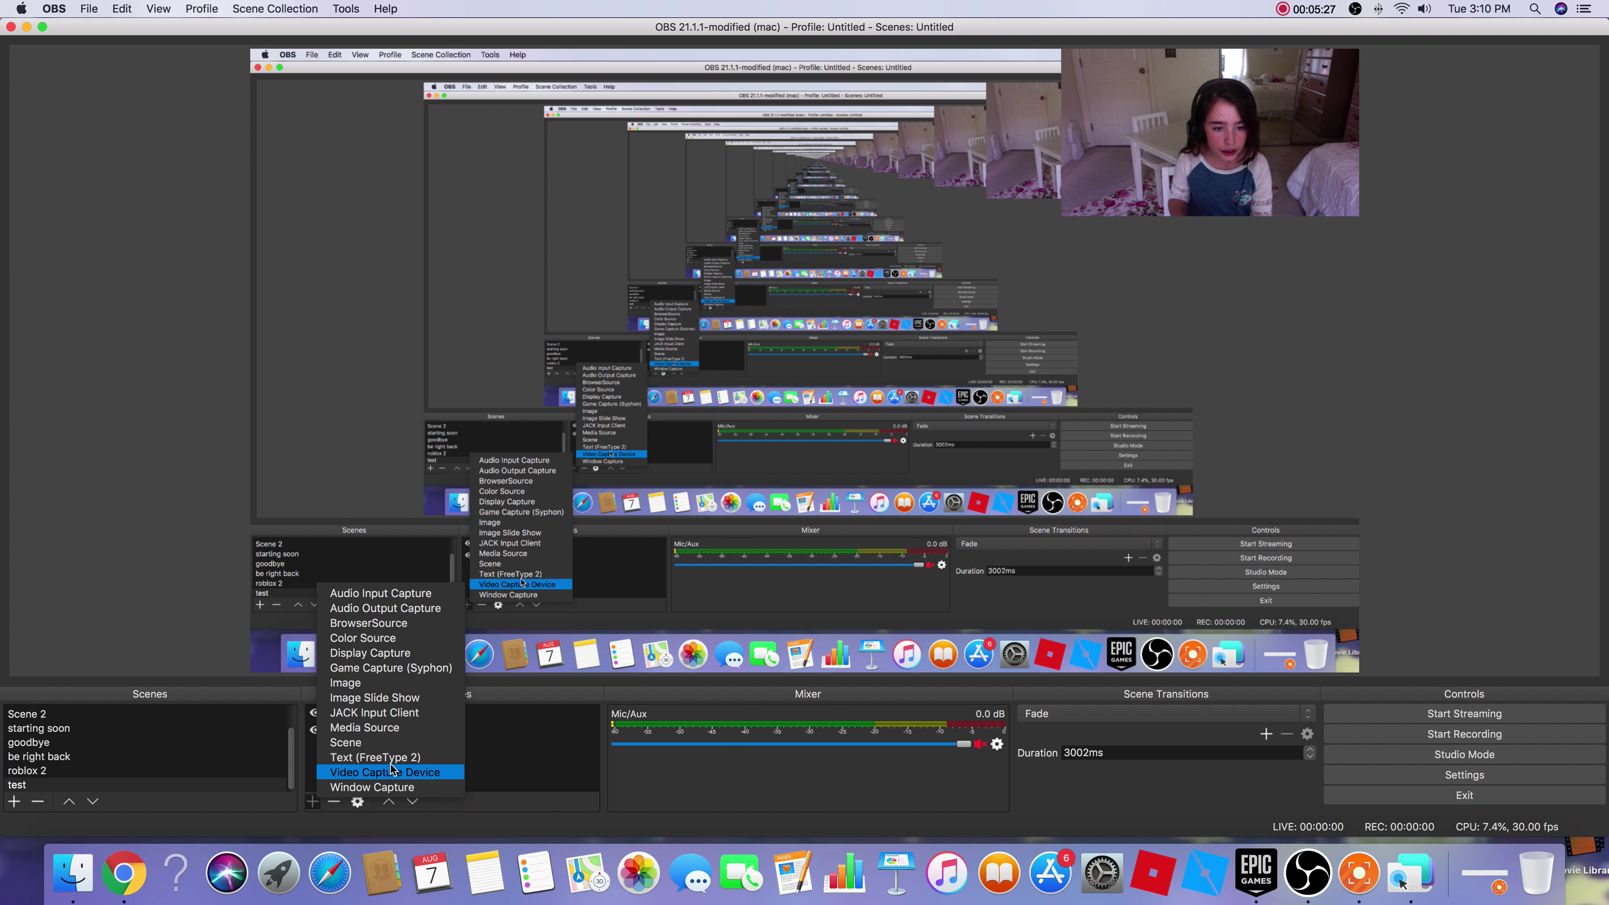
{"action": "left_click", "coordinate": [379, 758]}
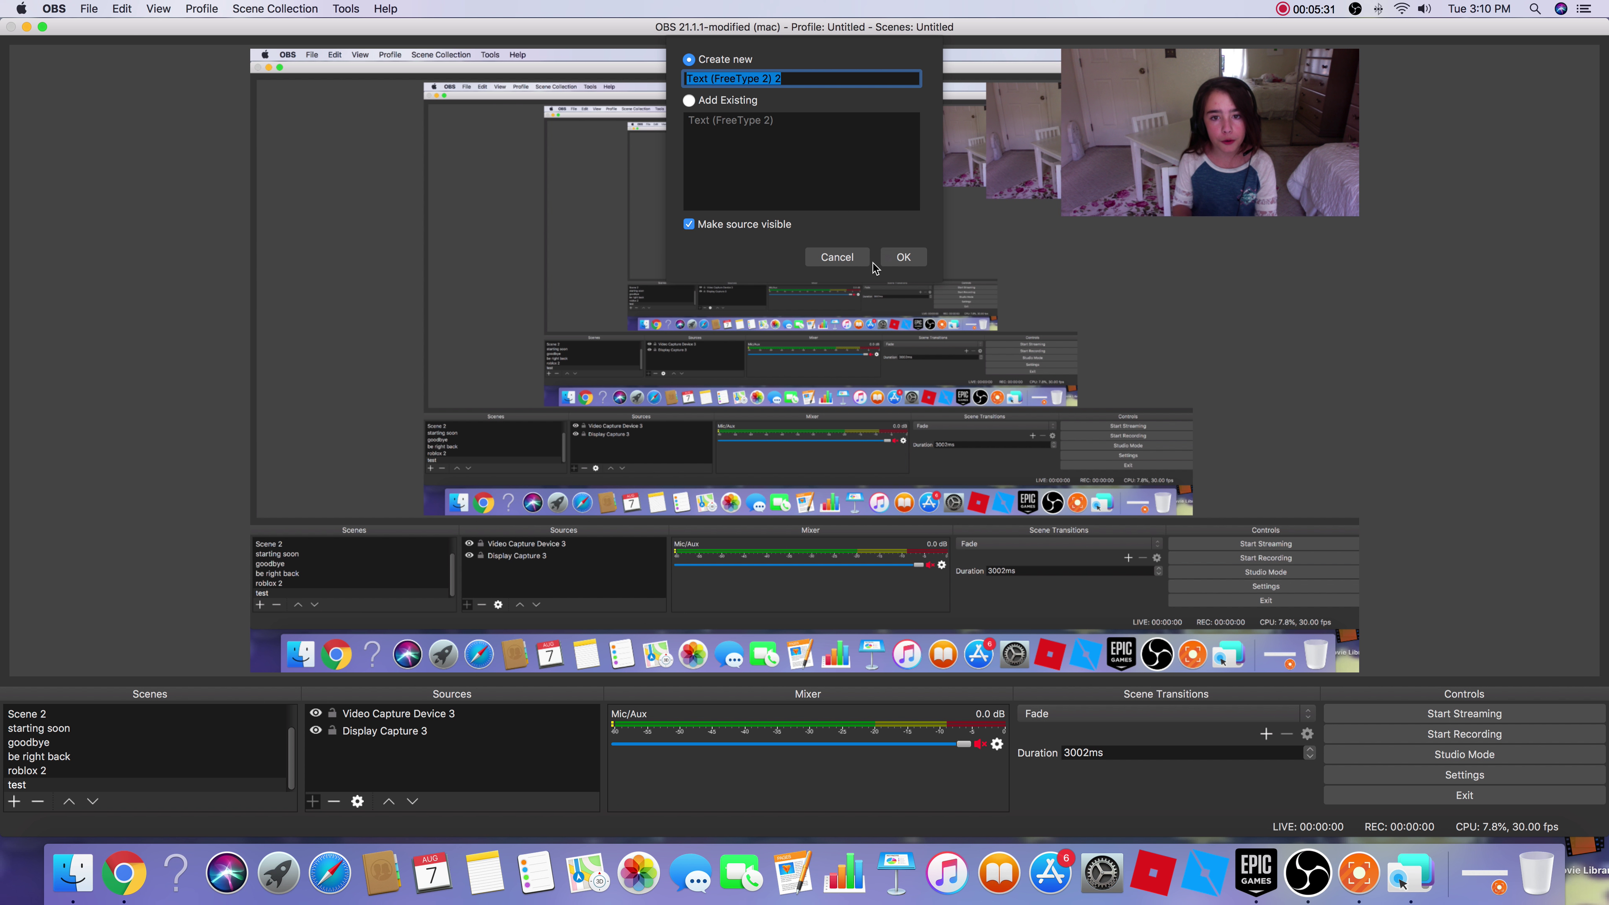
{"action": "left_click", "coordinate": [892, 260]}
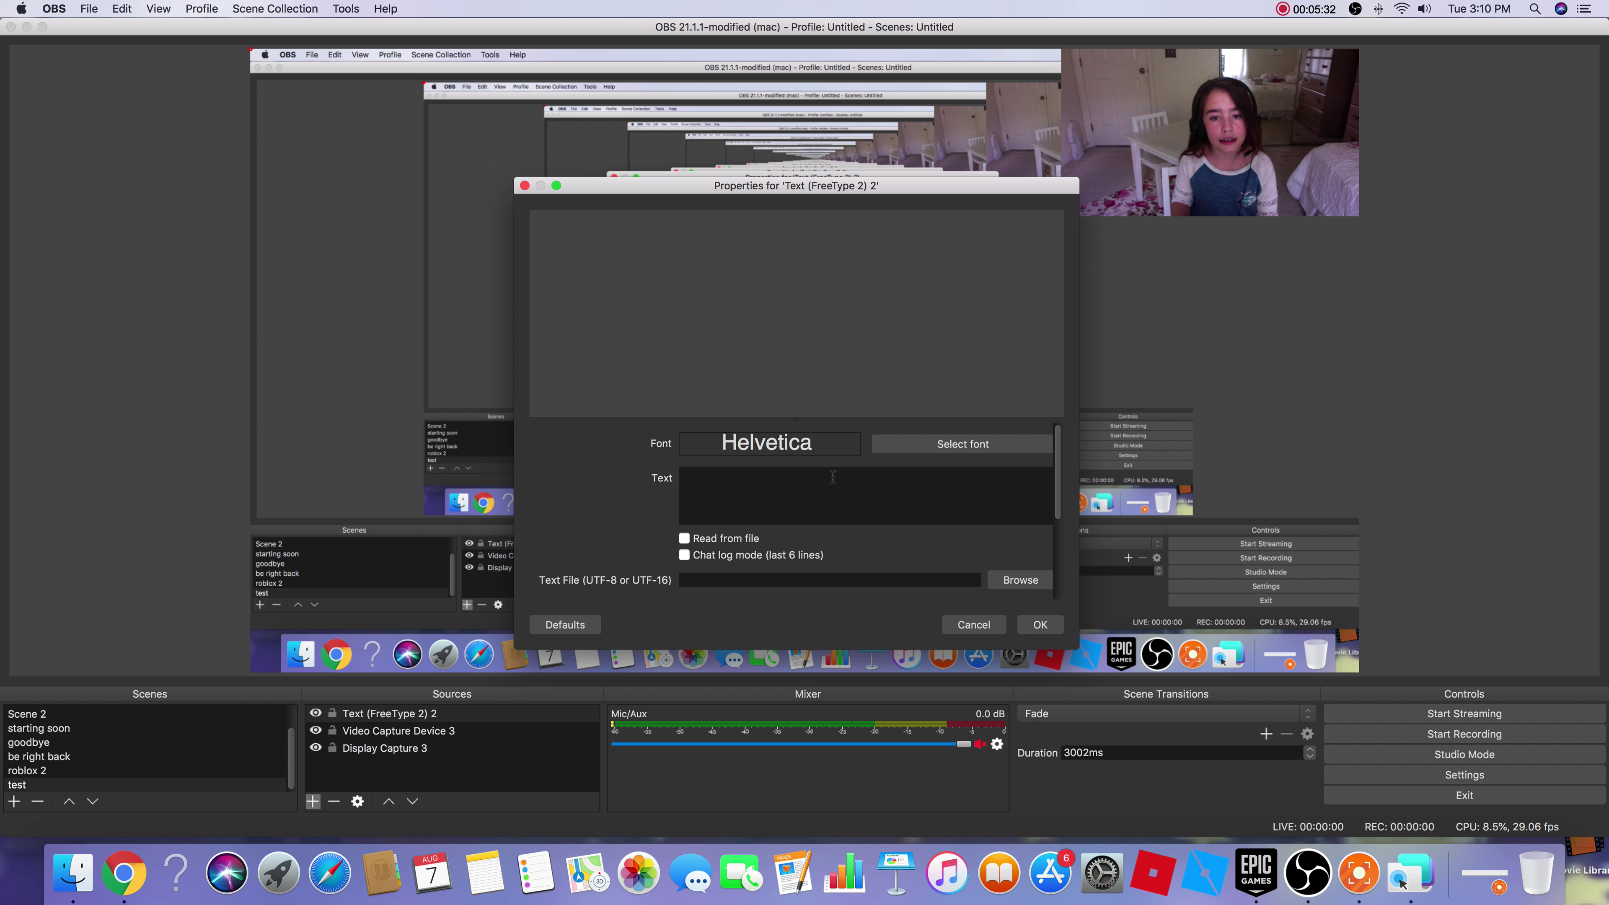
{"action": "type", "text": "Hailey"}
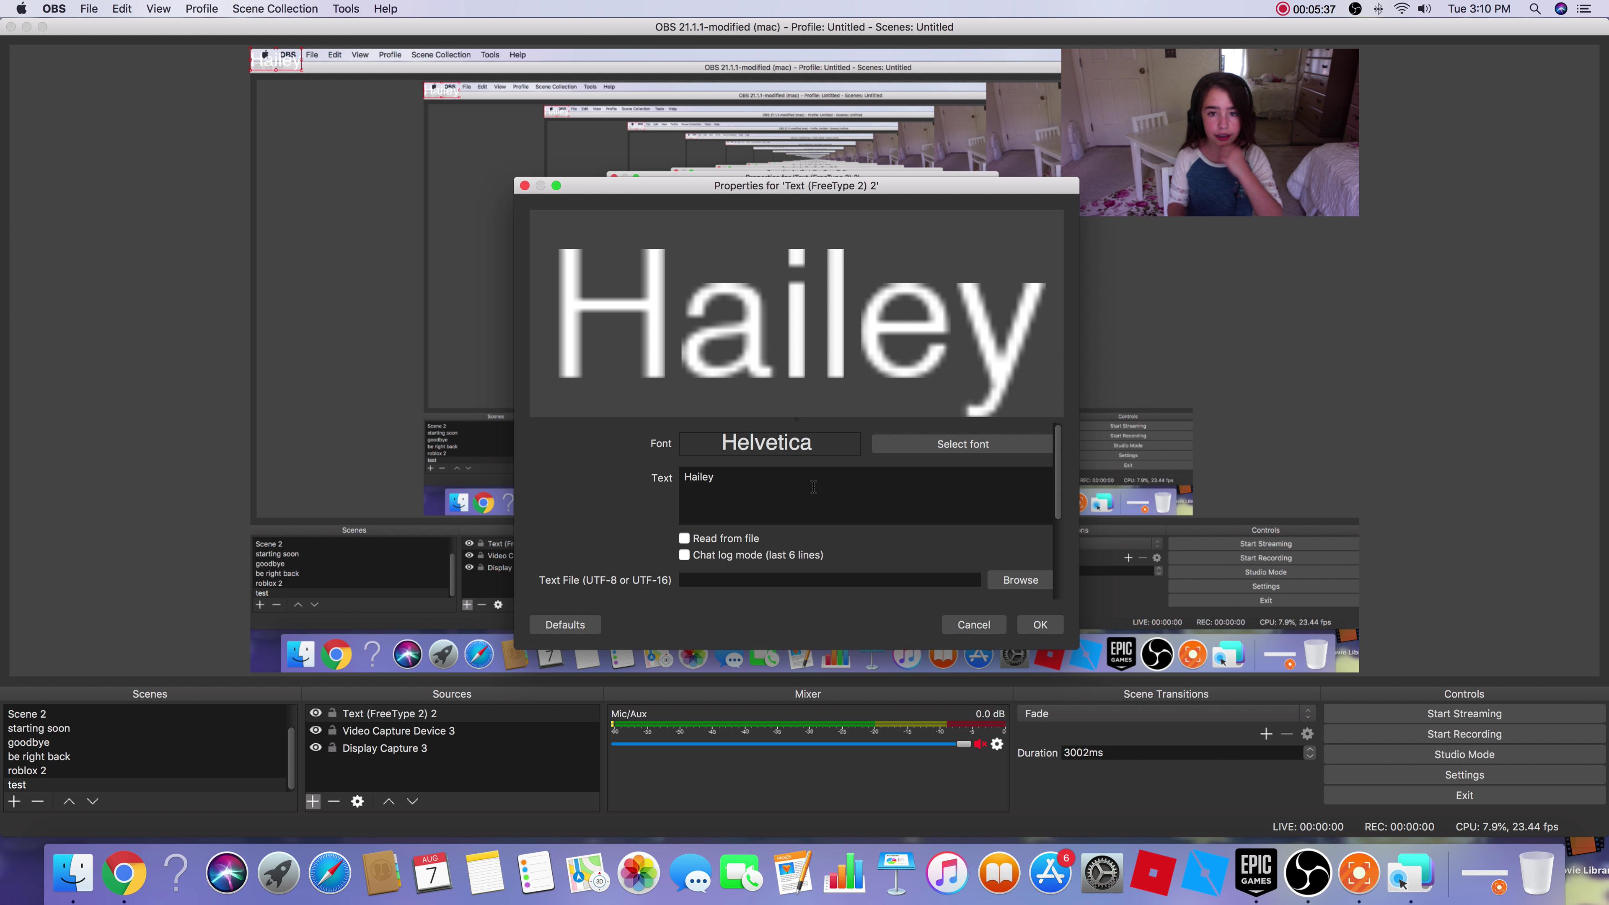
{"action": "type", "text": " test"}
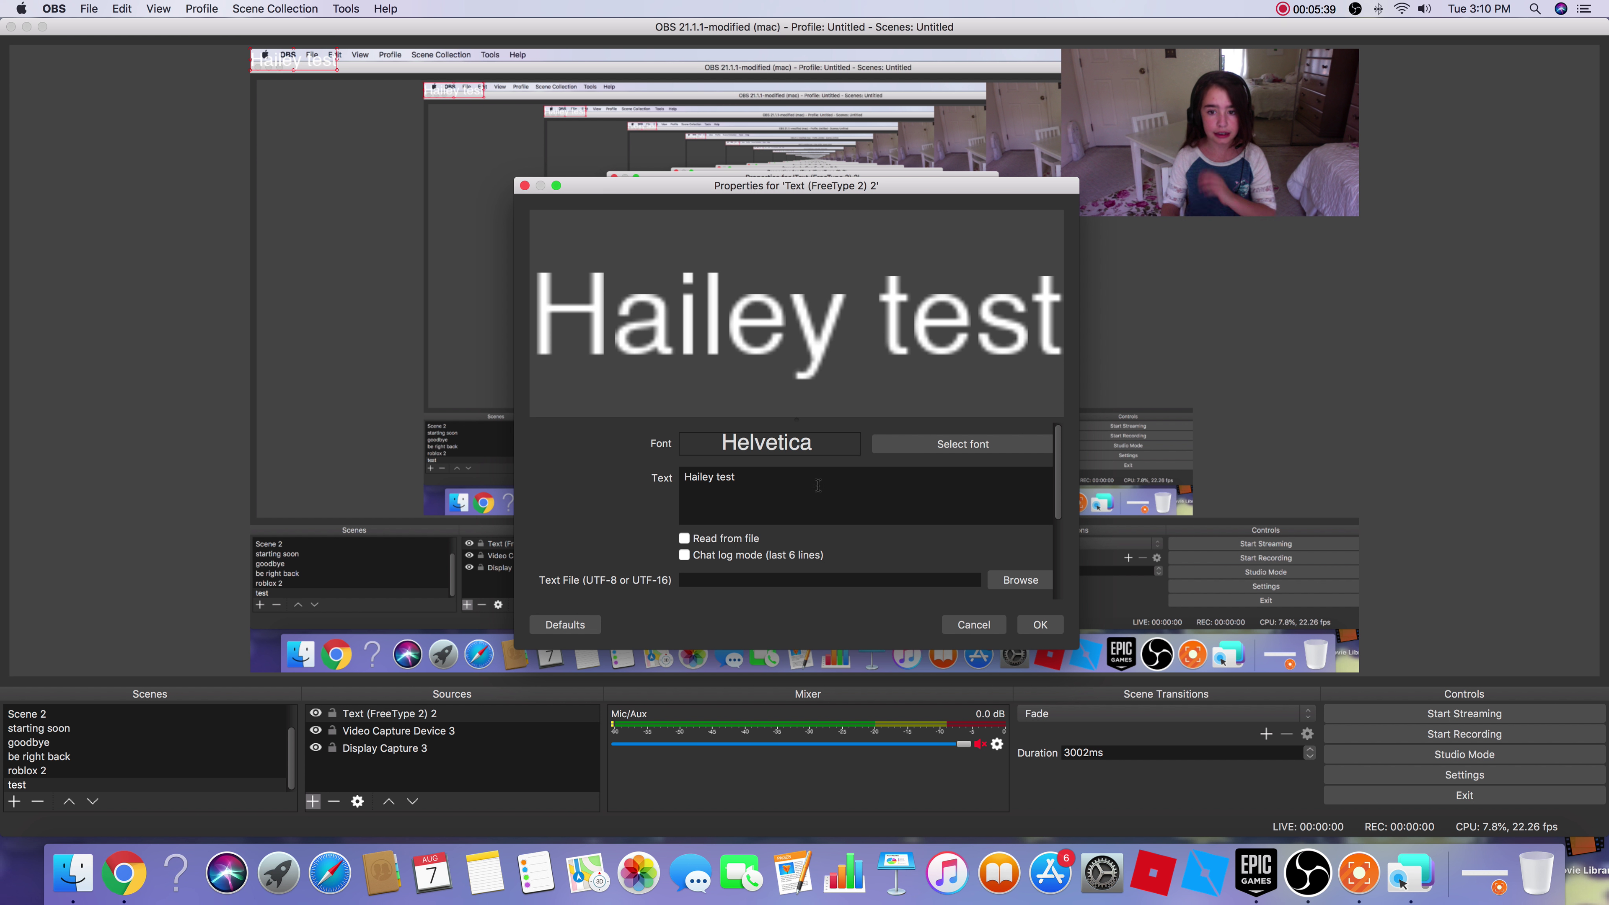
- Look through the text source's font choices, keep the Helvetica font and accept the text properties
{"action": "left_click", "coordinate": [1009, 451]}
{"action": "left_click", "coordinate": [1277, 740]}
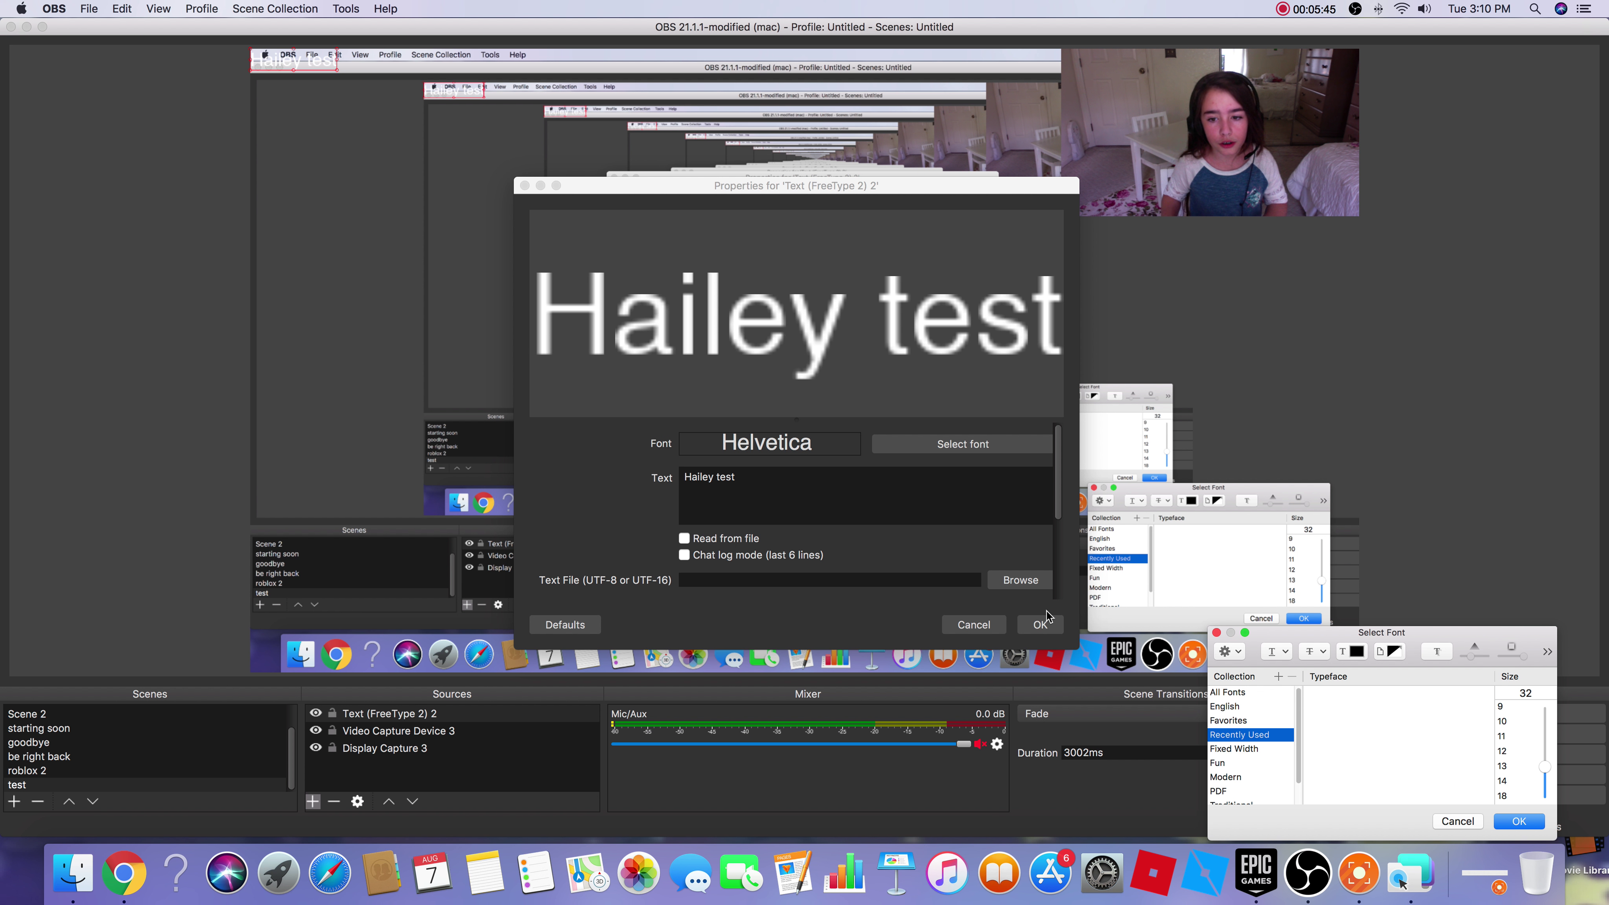
{"action": "left_click", "coordinate": [999, 574]}
{"action": "left_click", "coordinate": [1524, 819]}
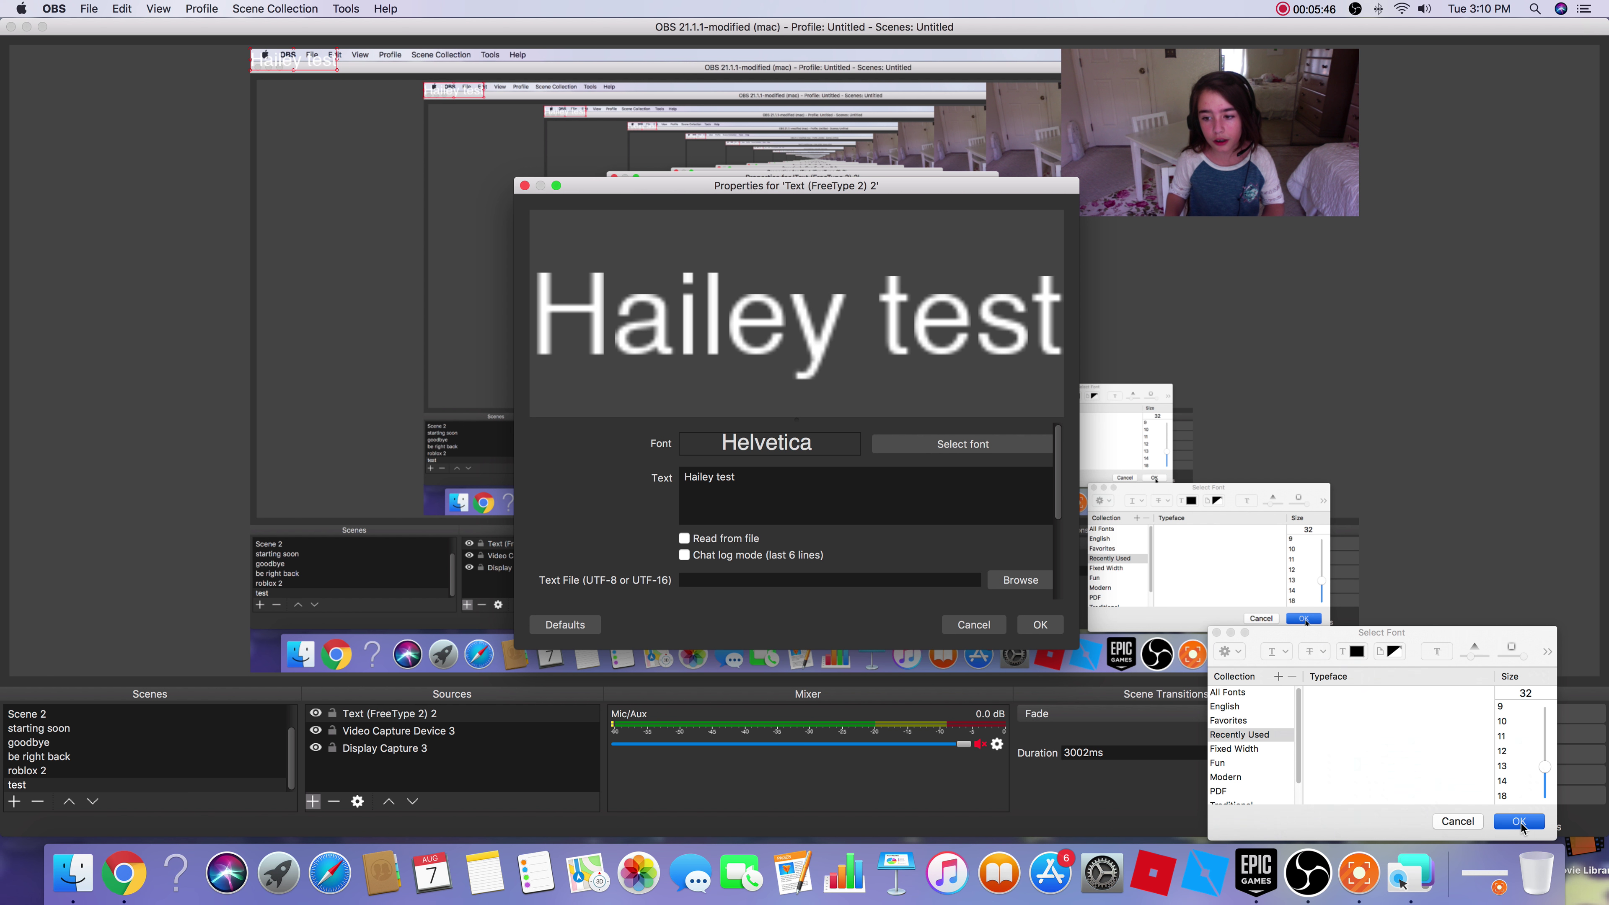
{"action": "left_click", "coordinate": [1037, 625]}
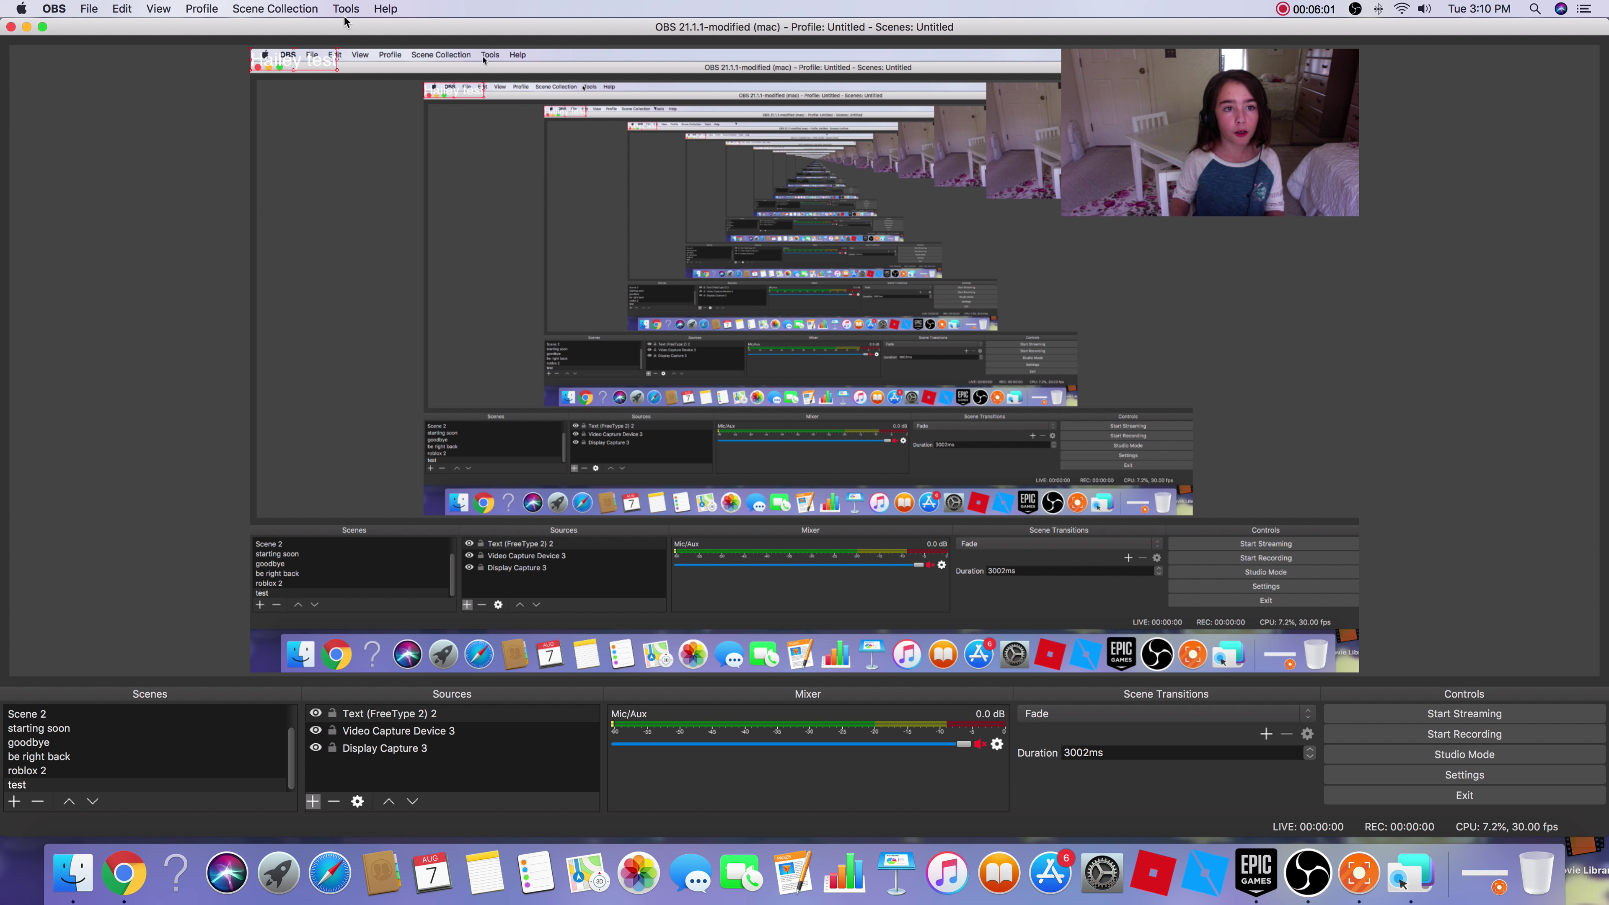
- Move the text label onto the lower middle of the webcam picture
{"action": "left_click_drag", "start_coordinate": [299, 64], "coordinate": [1205, 219]}
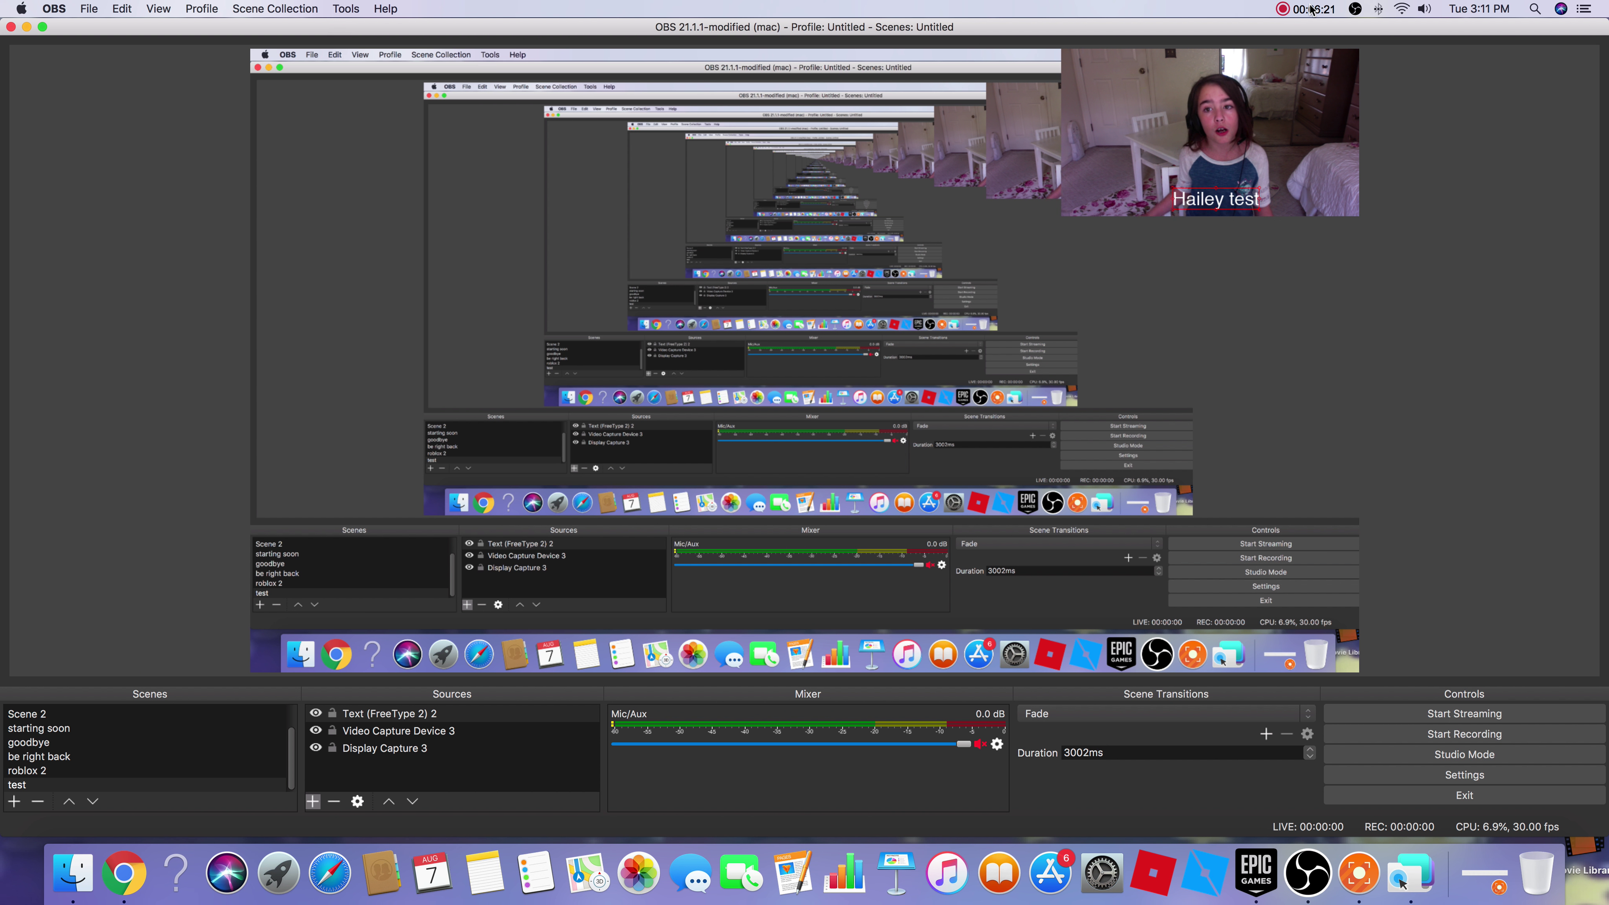
{"action": "left_click", "coordinate": [1311, 9]}
{"action": "left_click", "coordinate": [1459, 190]}
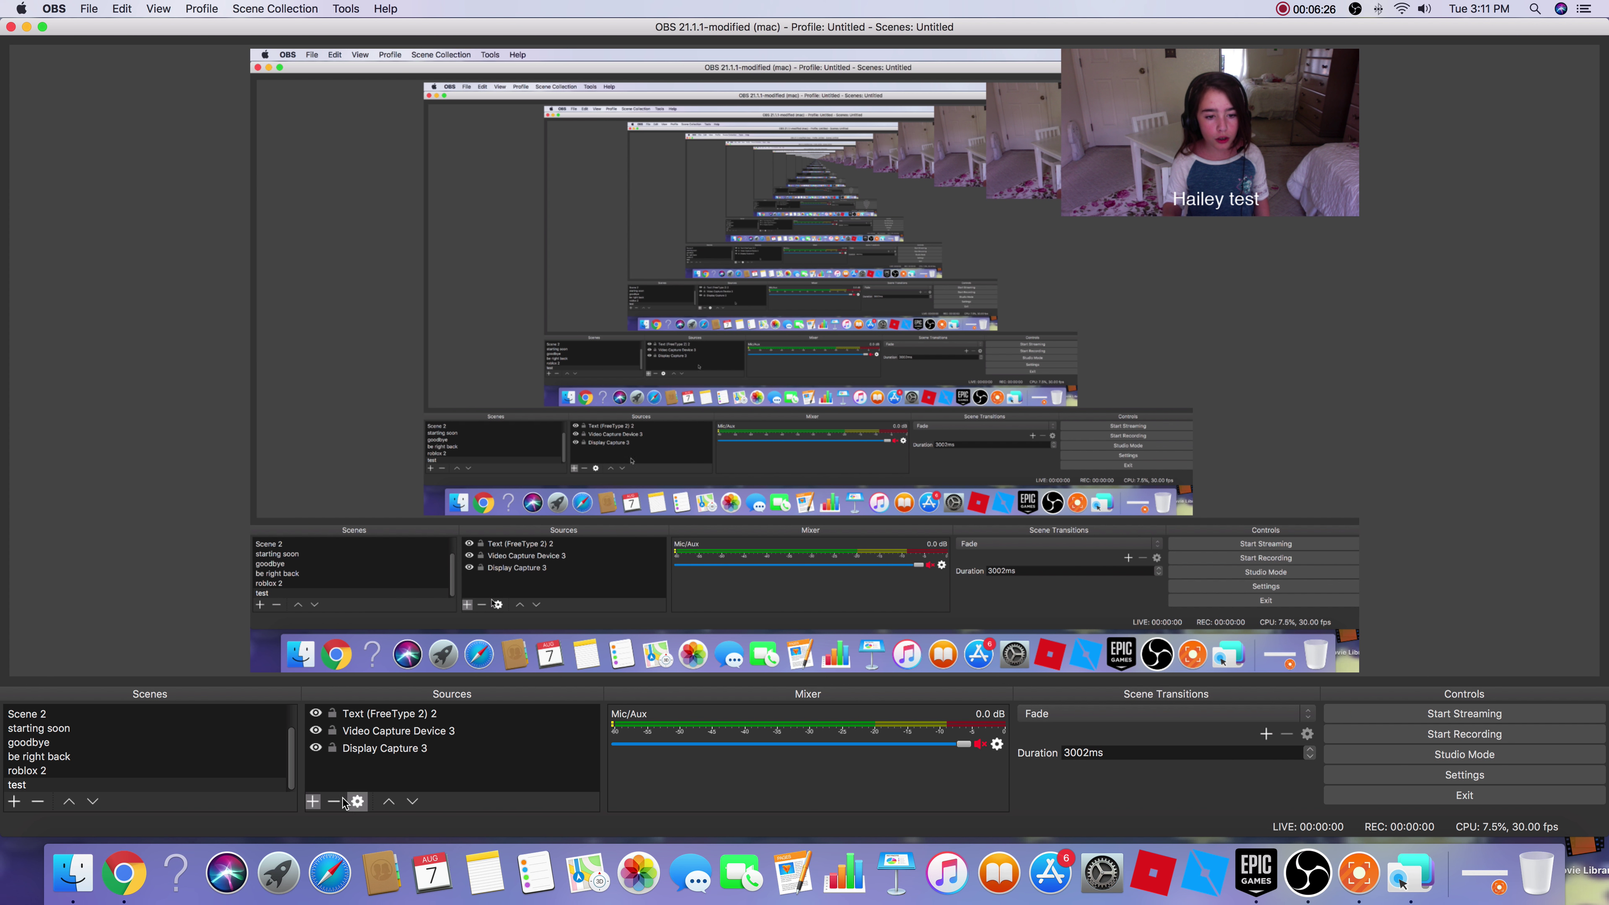
- Add a new Audio Input Capture source with the Logitech USB Headset as its device
{"action": "left_click", "coordinate": [313, 802]}
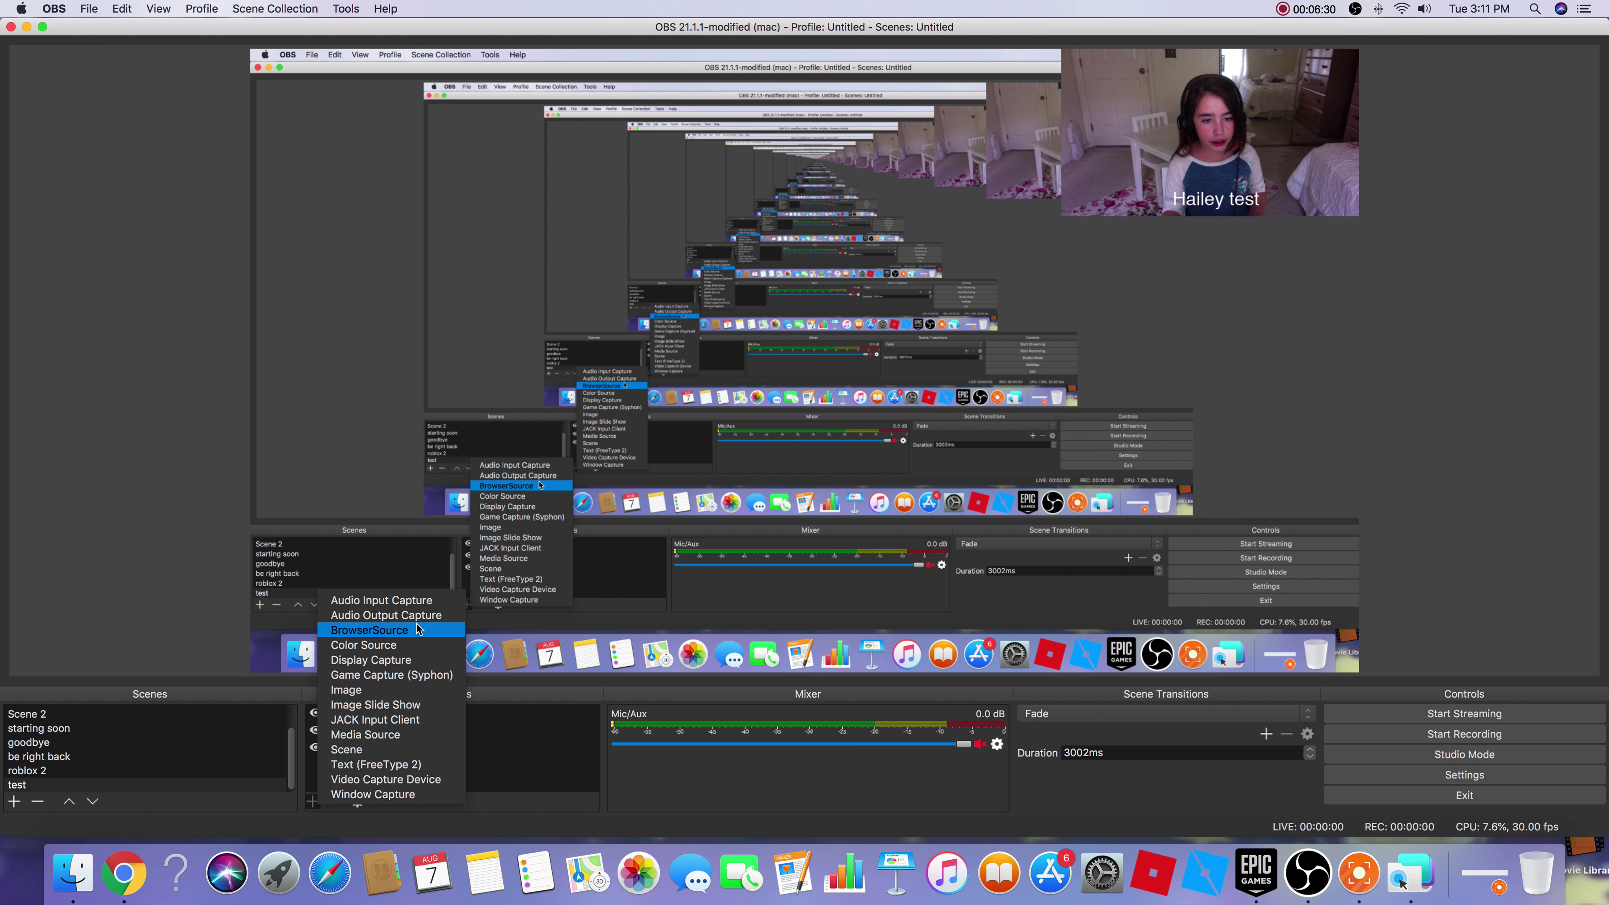
{"action": "left_click", "coordinate": [349, 607]}
{"action": "left_click", "coordinate": [901, 256]}
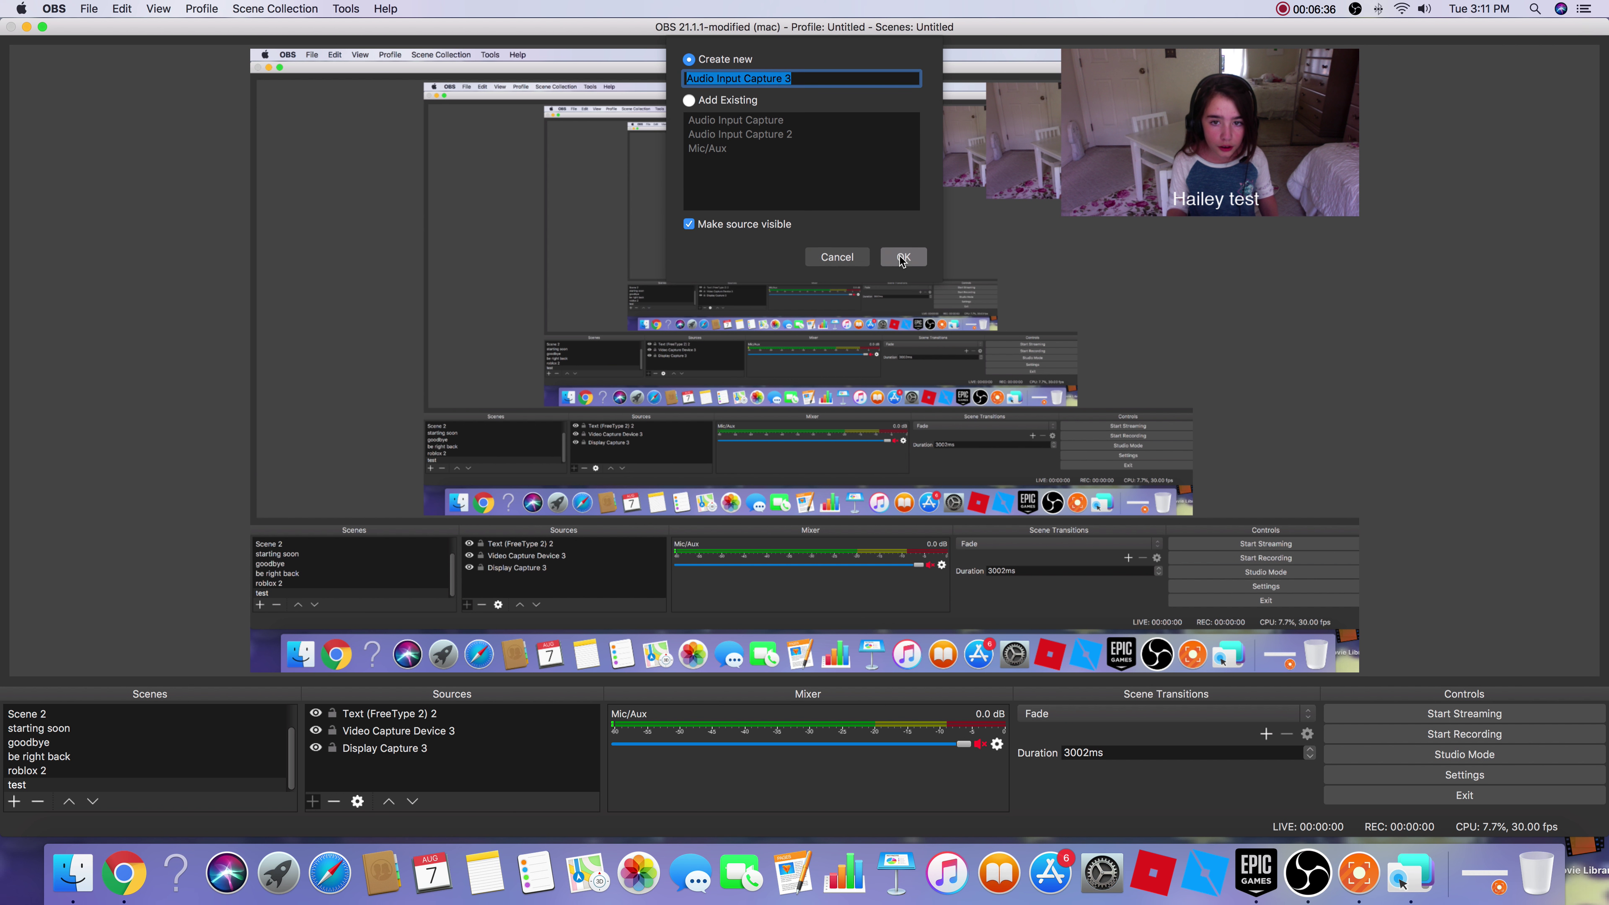
{"action": "left_click", "coordinate": [759, 498]}
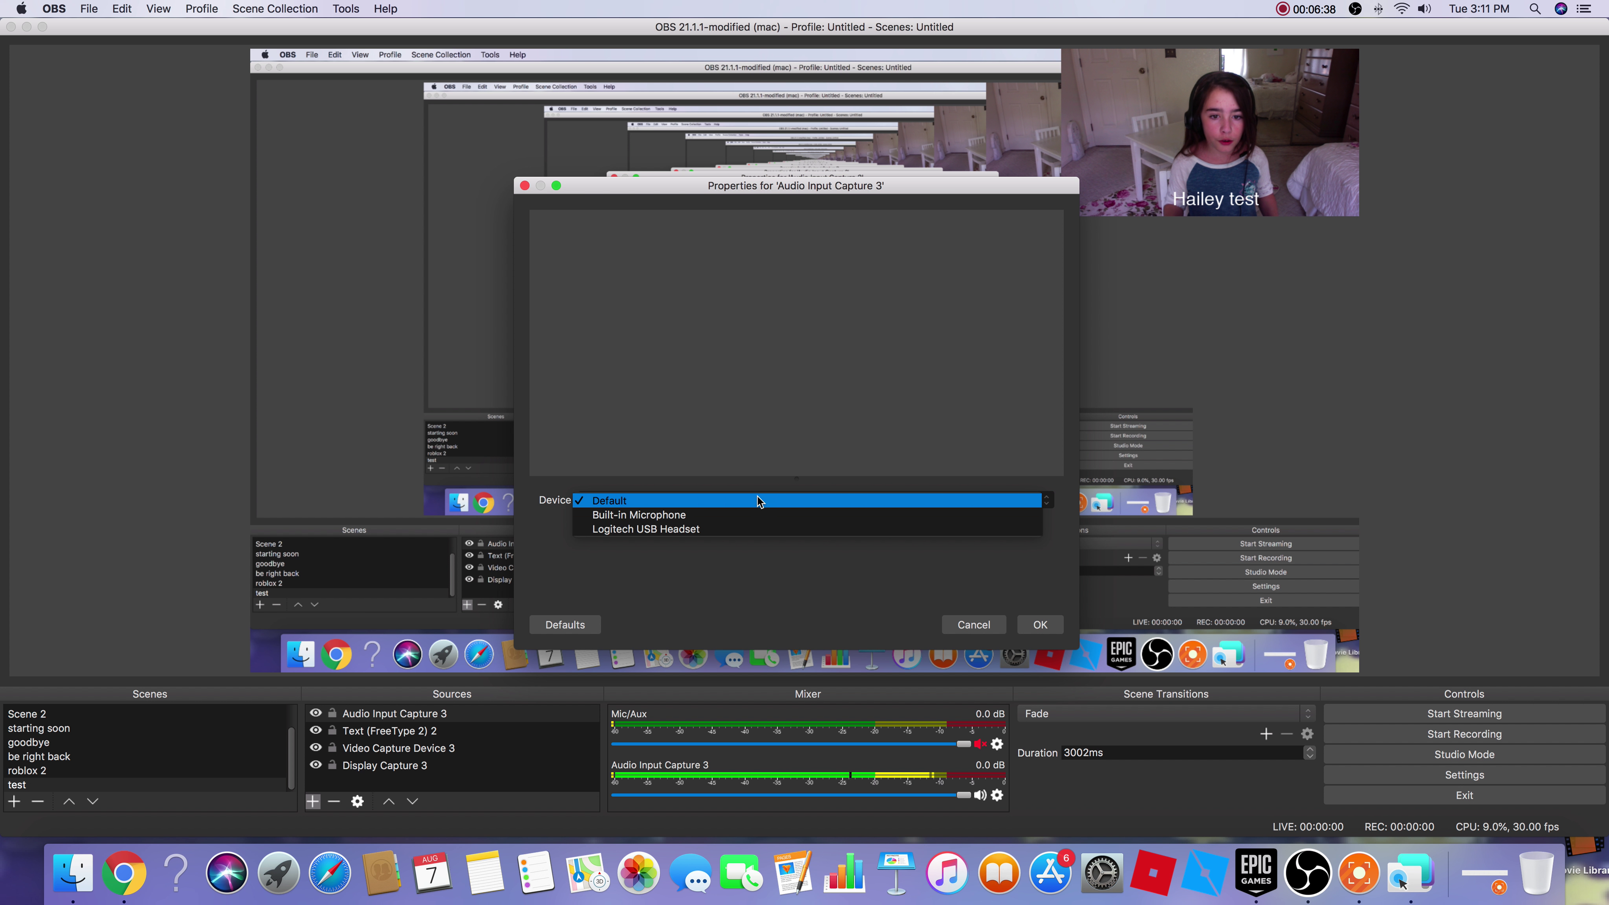
{"action": "left_click", "coordinate": [714, 532]}
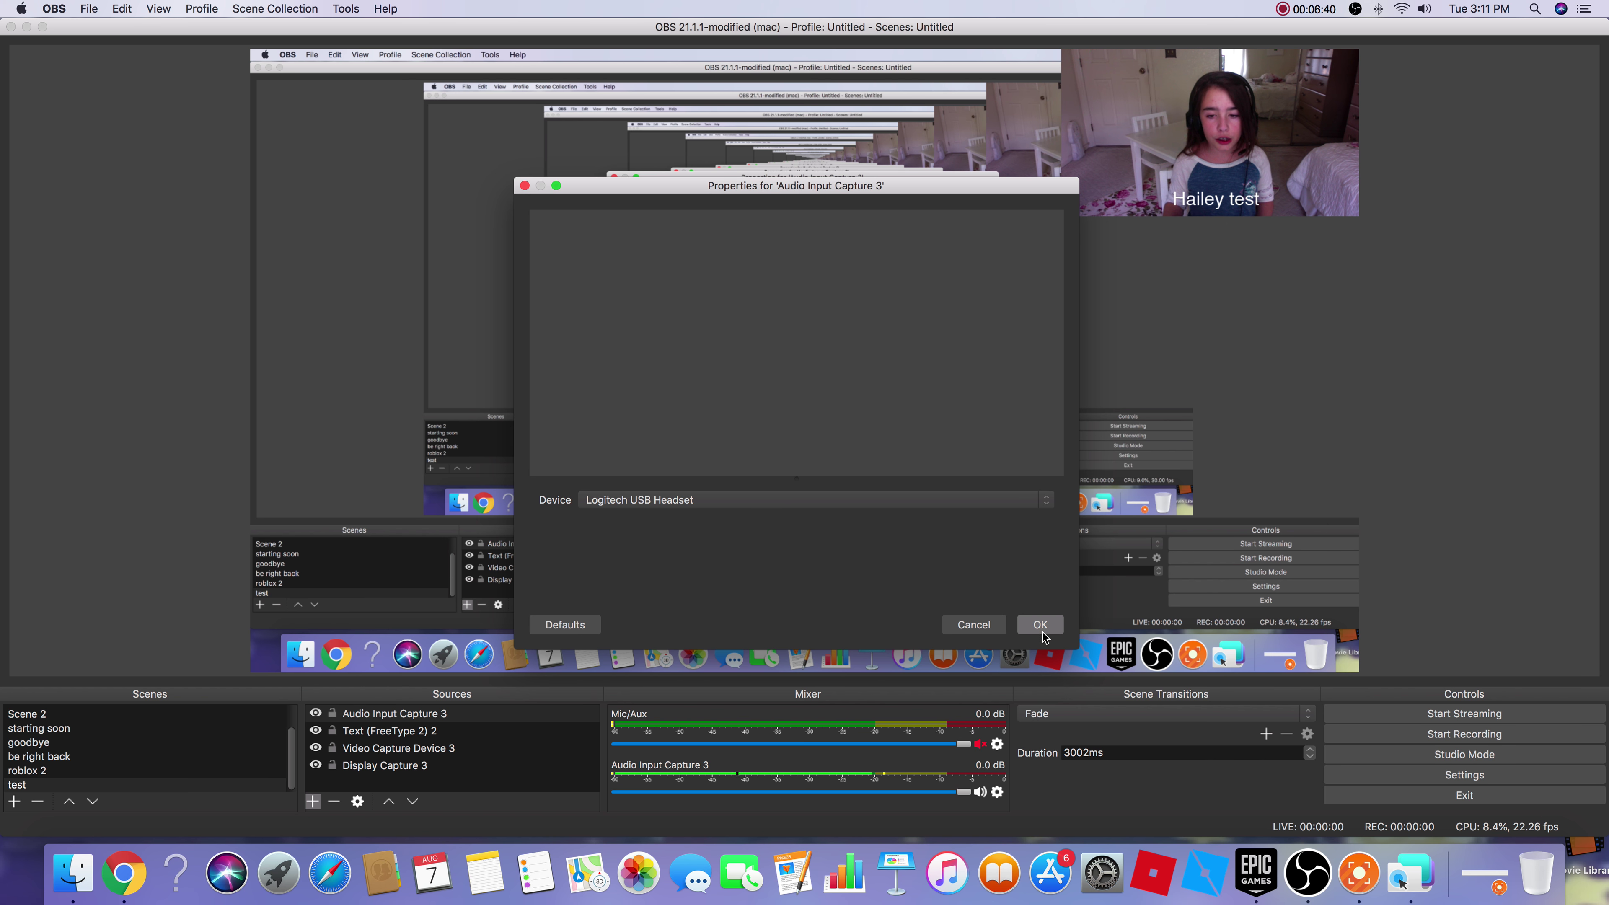
{"action": "left_click", "coordinate": [1040, 625]}
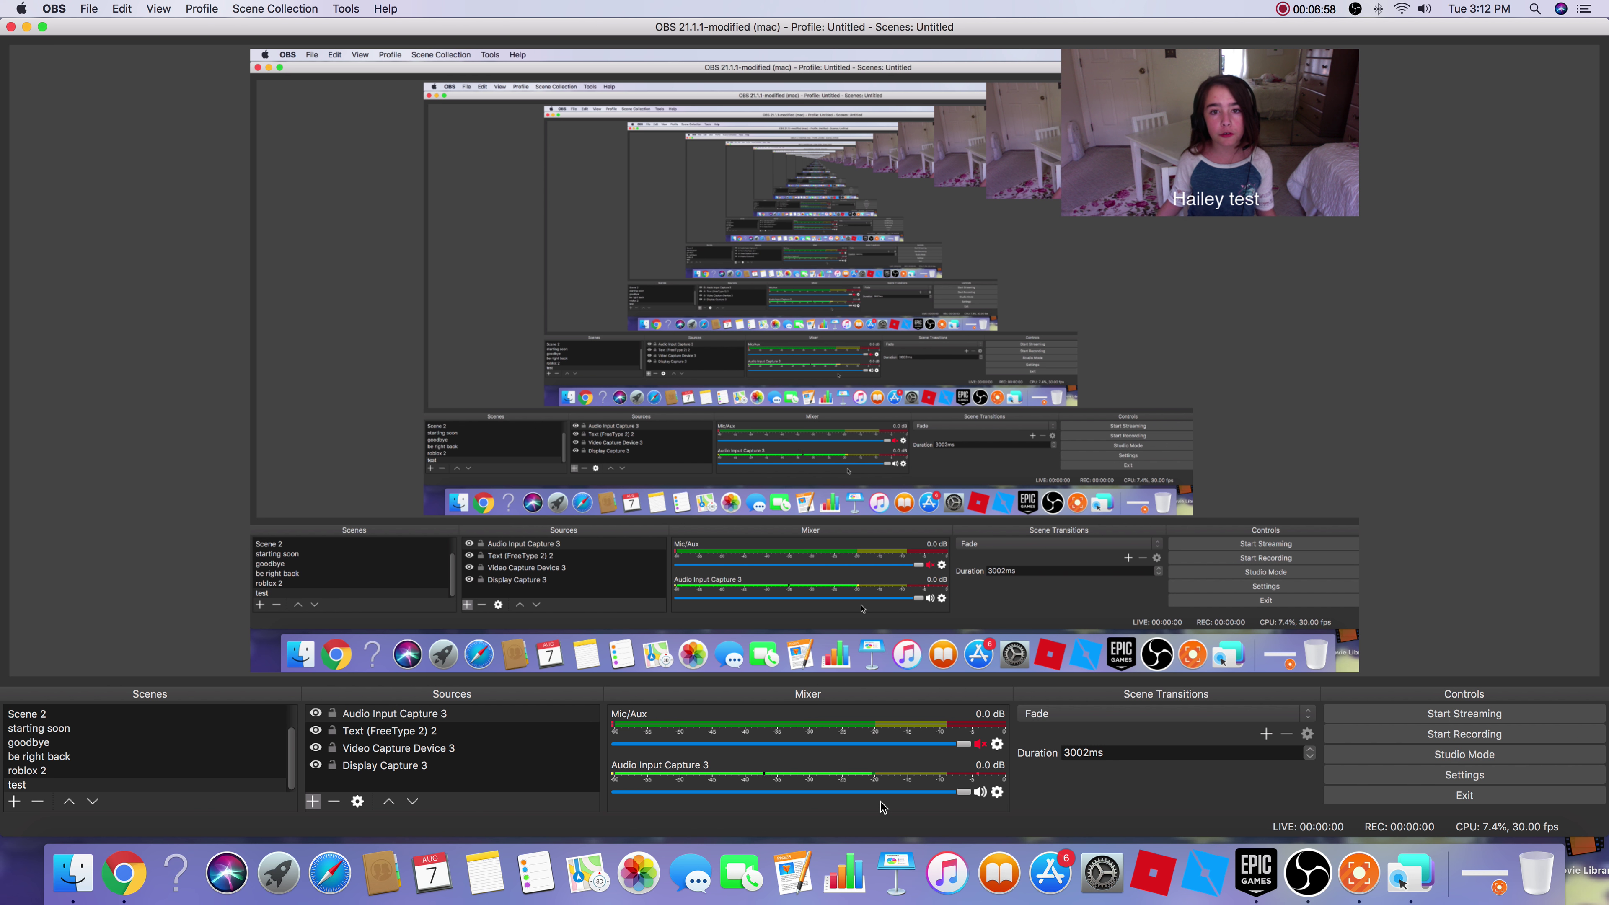
- Minimize the OBS window and close the Open Any Files.flv video to clear the desktop
{"action": "left_click", "coordinate": [28, 28]}
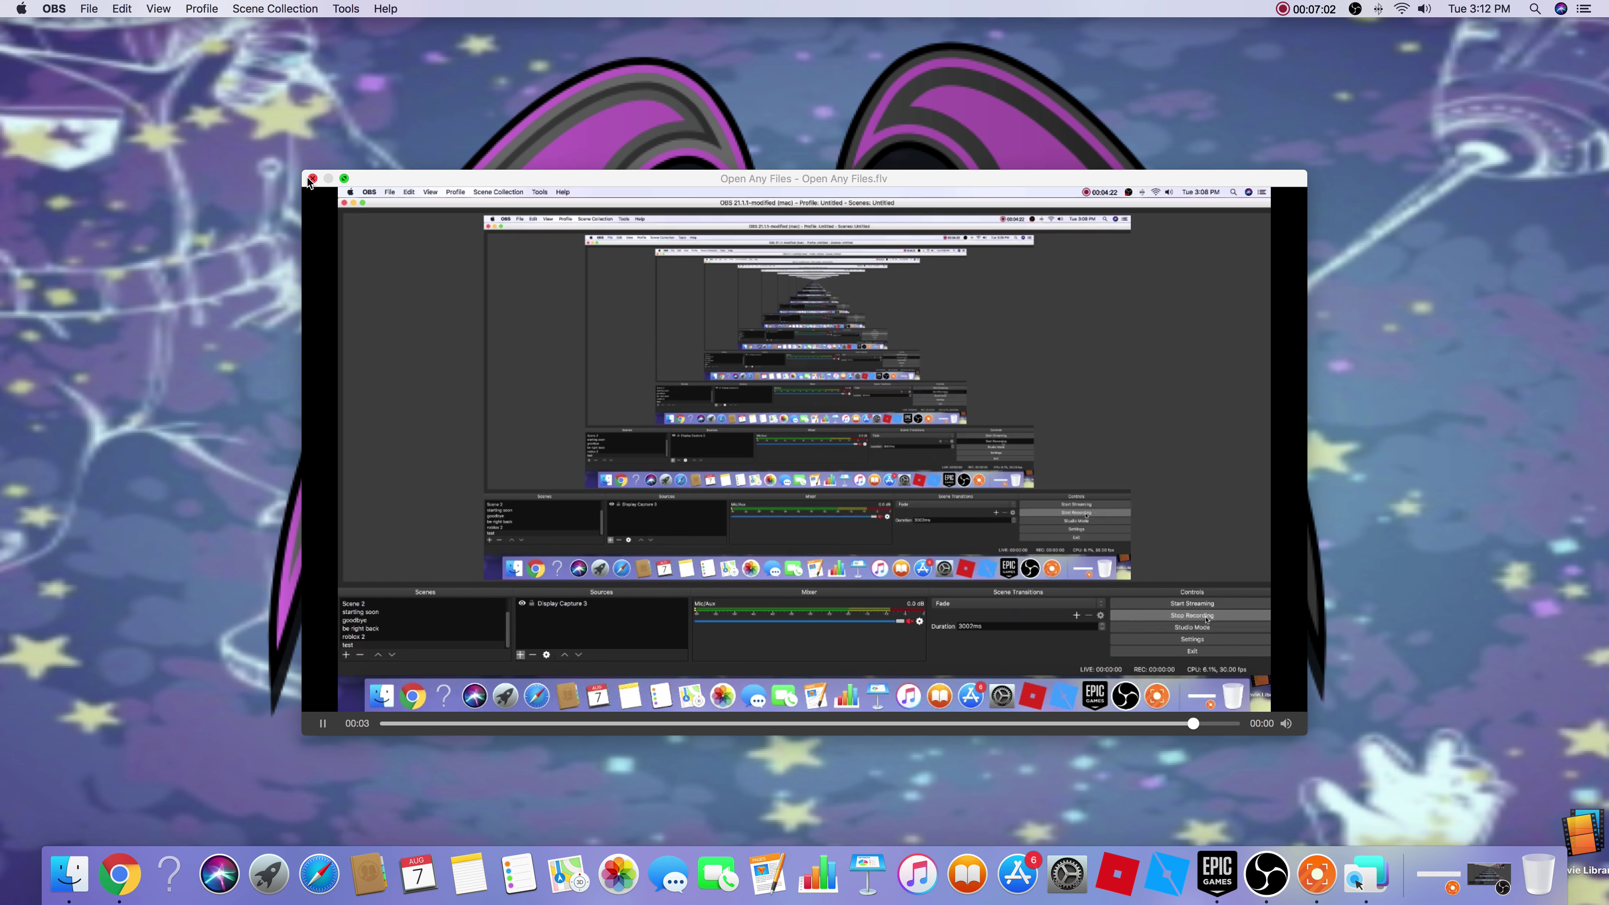
{"action": "left_click", "coordinate": [313, 178]}
{"action": "left_click", "coordinate": [619, 308]}
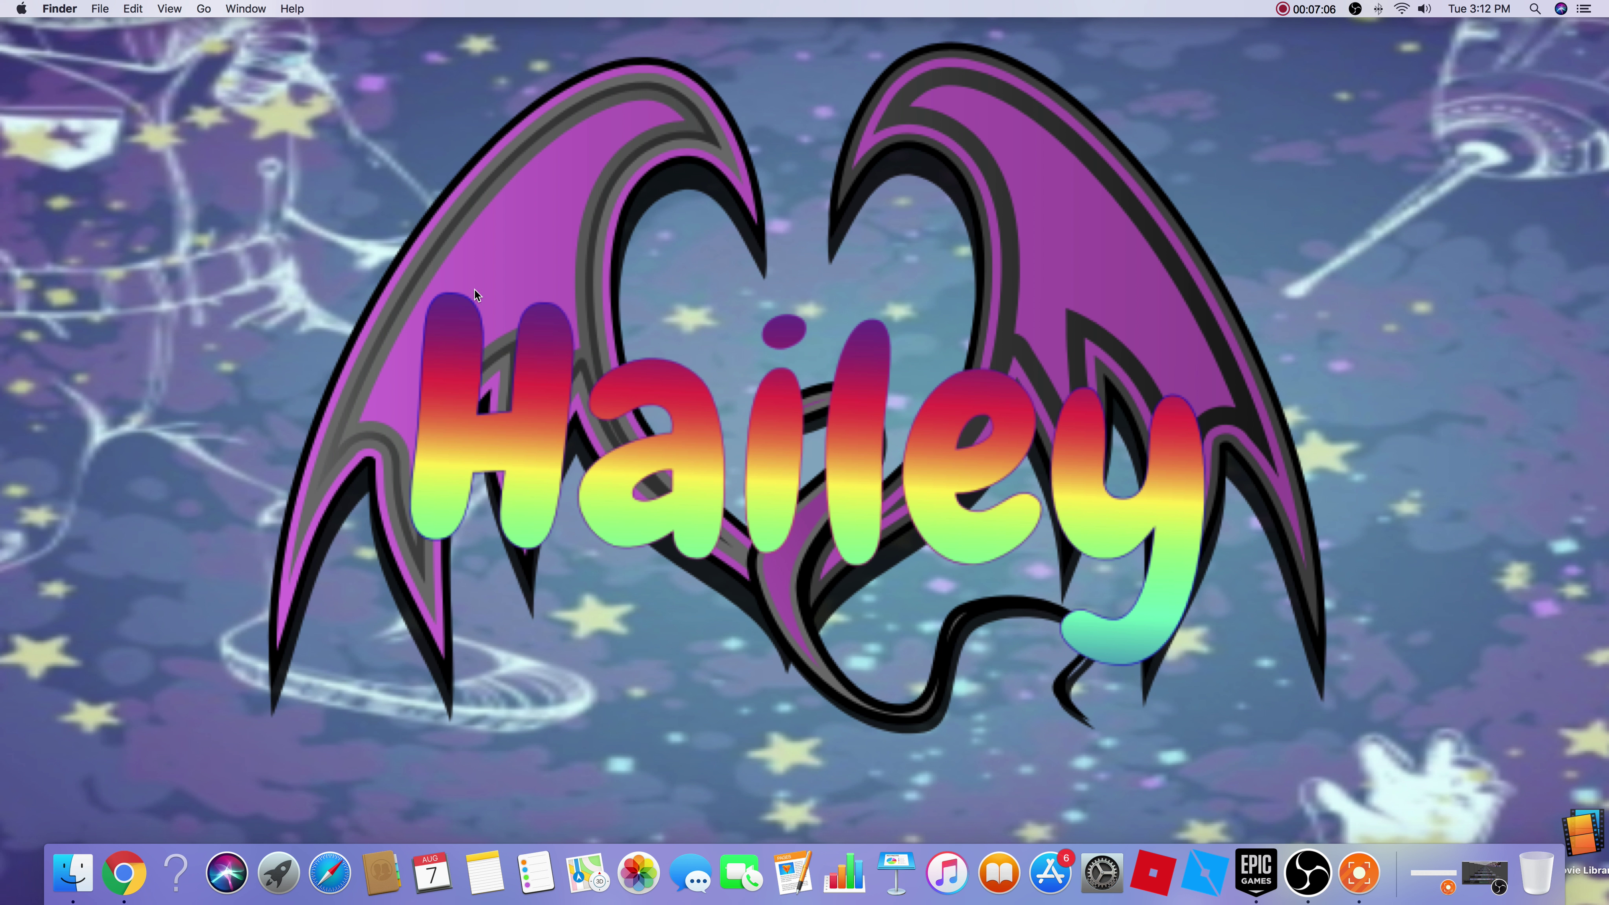
- Switch to Chrome, load the Google home page from the bookmarks and open YouTube from the Google apps
{"action": "left_click", "coordinate": [124, 872]}
{"action": "left_click", "coordinate": [1280, 84]}
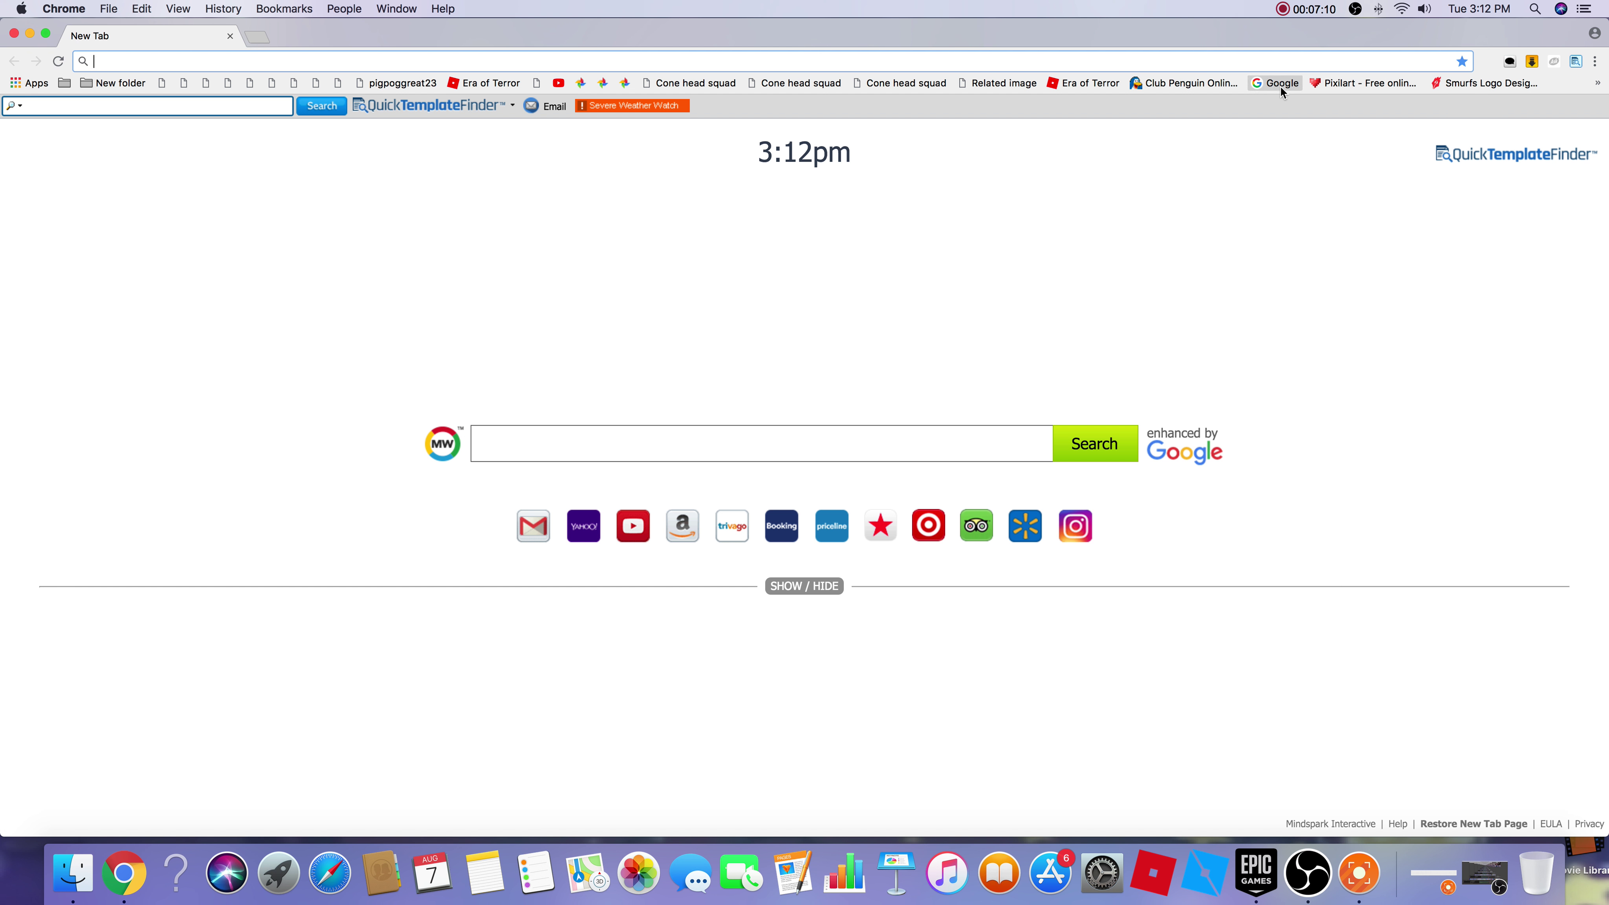
{"action": "left_click", "coordinate": [1511, 127]}
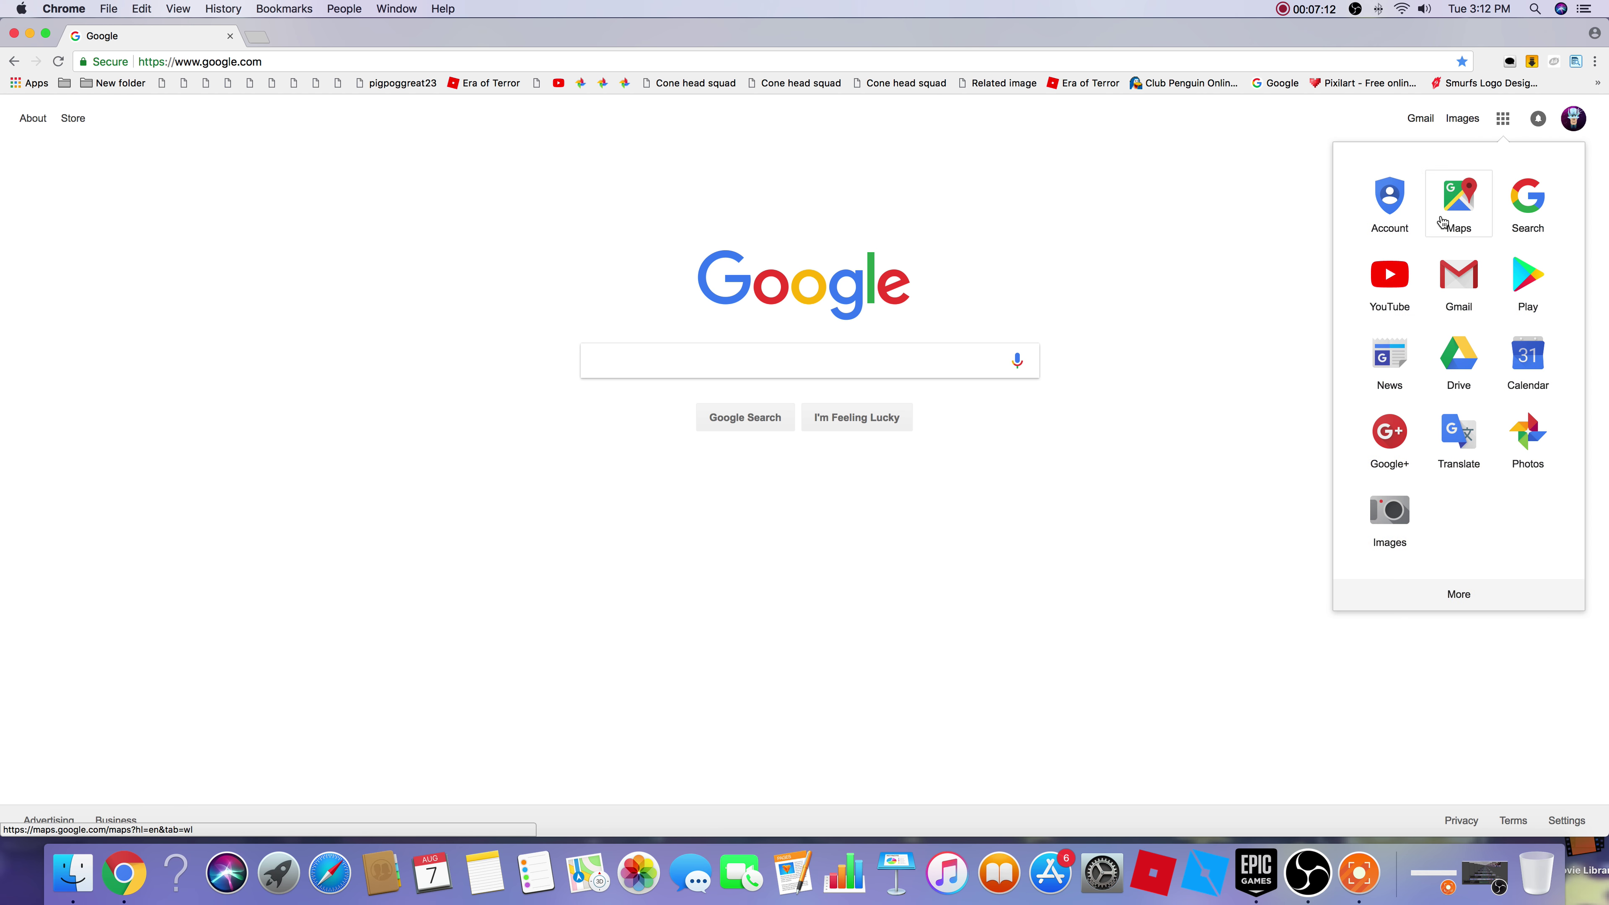
{"action": "left_click", "coordinate": [1392, 279]}
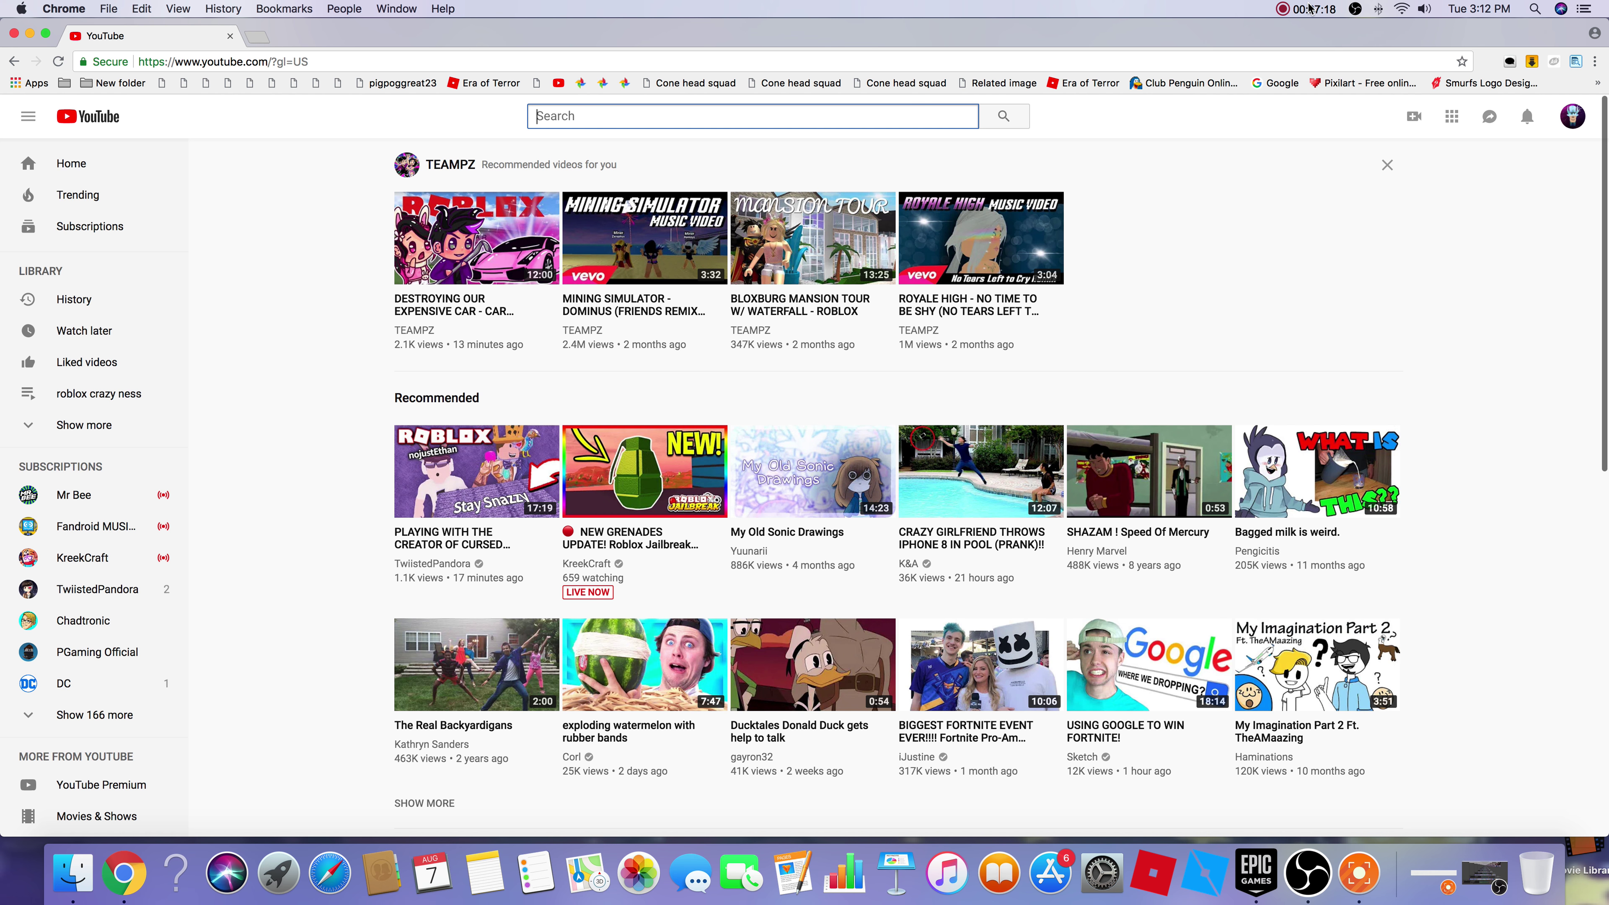
- Open the YouTube upload page and upload Open Any Files.flv from the Movies folder
{"action": "left_click", "coordinate": [1310, 9]}
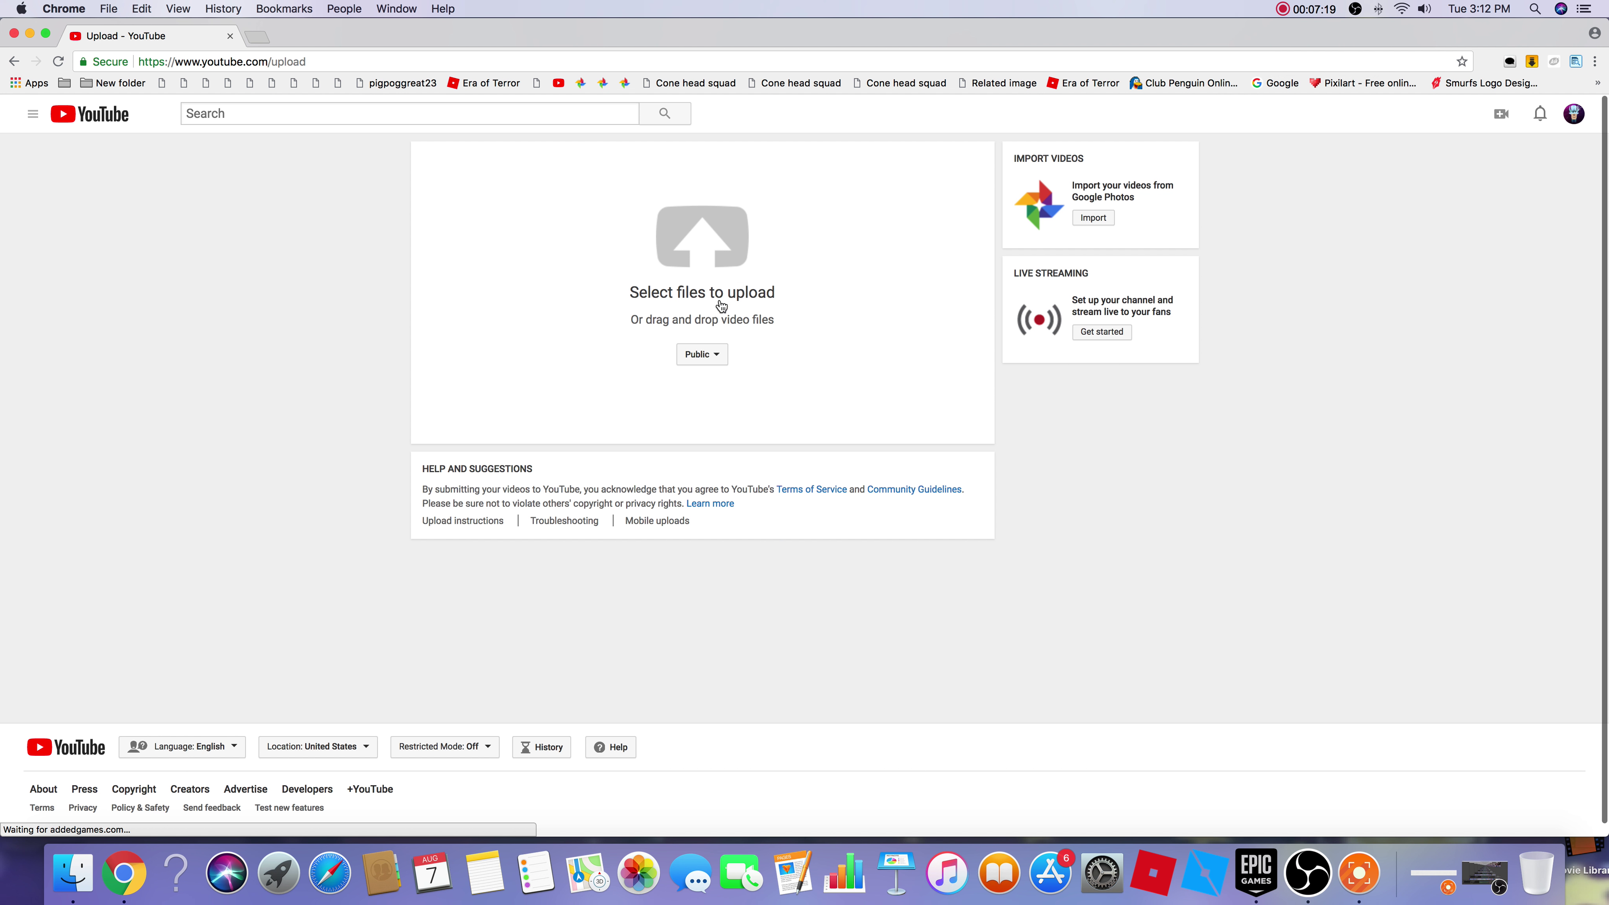
{"action": "left_click", "coordinate": [522, 420]}
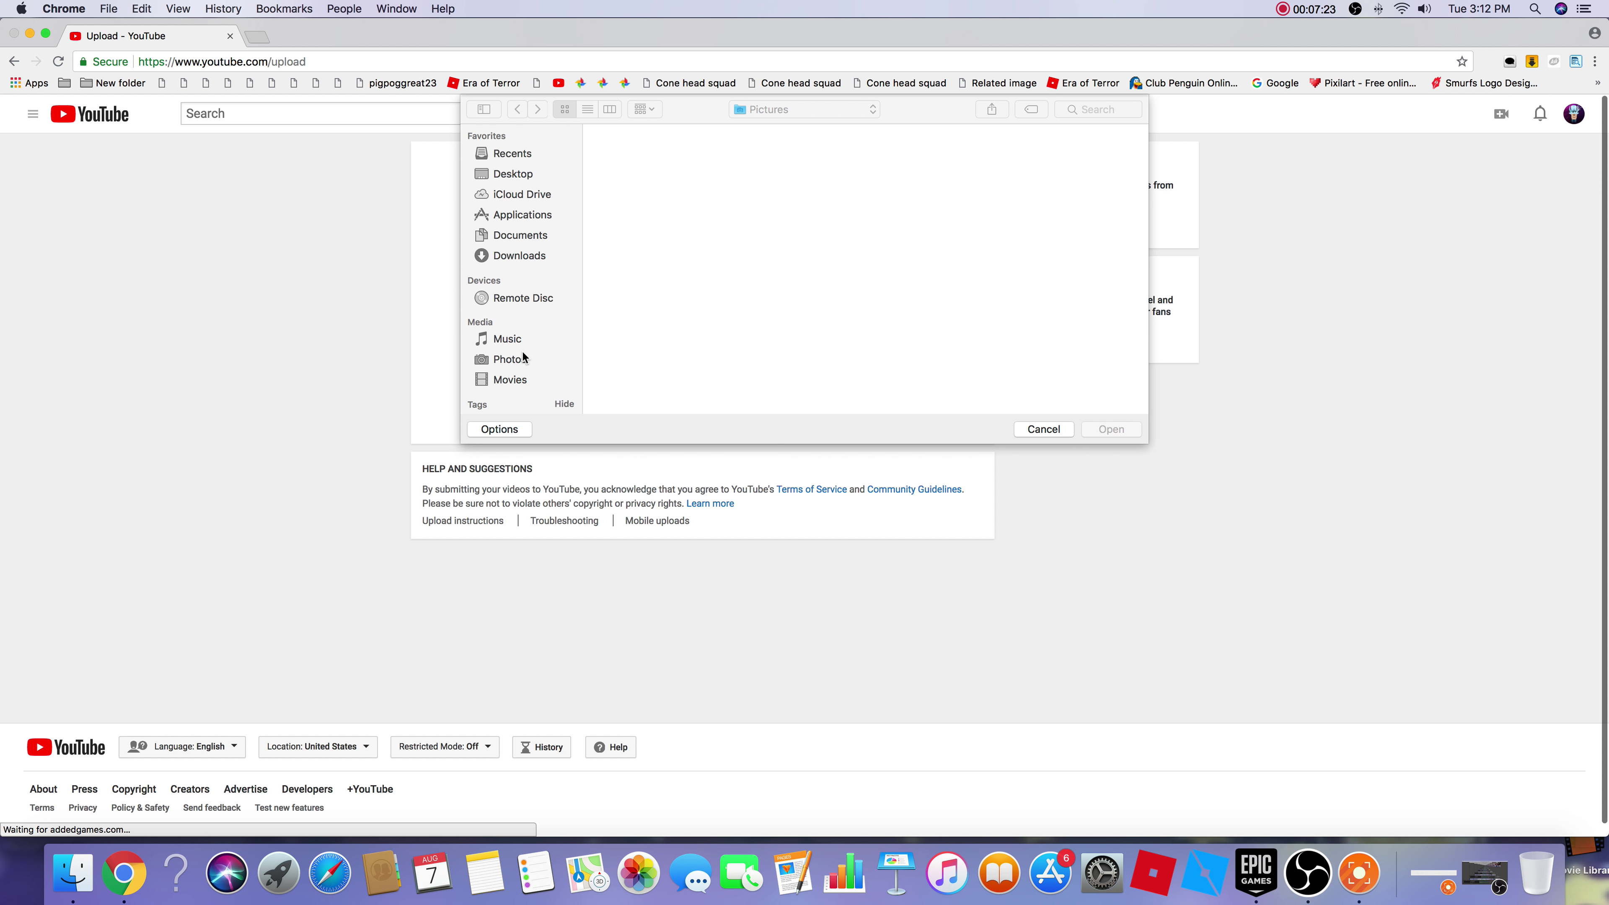
{"action": "scroll", "coordinate": [524, 352], "scroll_direction": "down", "scroll_amount": 3}
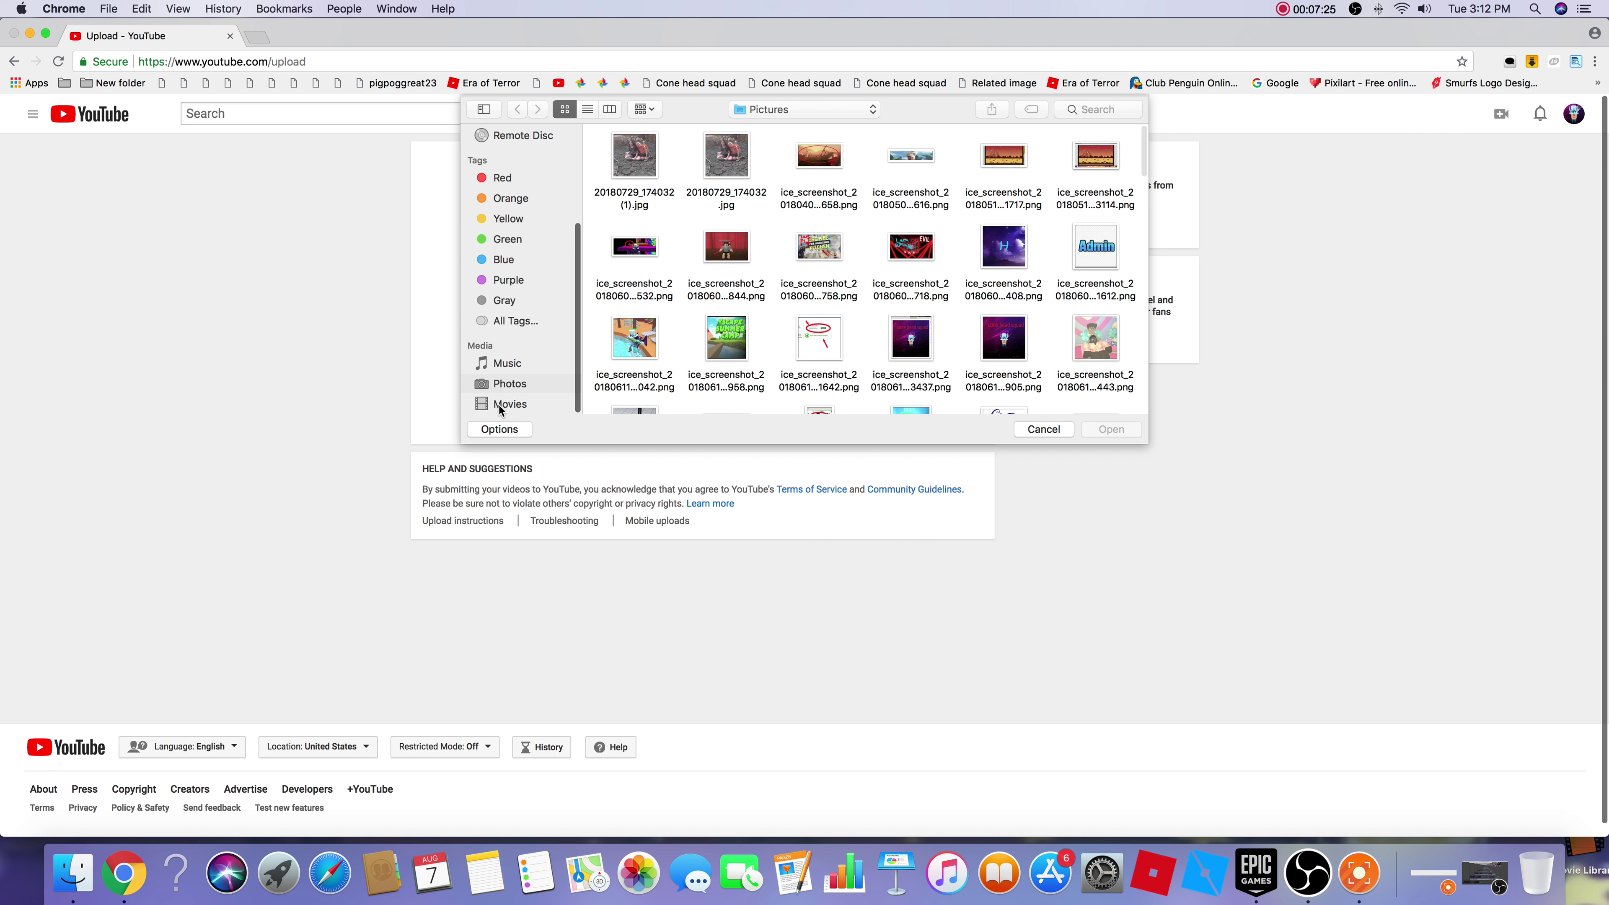
{"action": "left_click", "coordinate": [500, 406]}
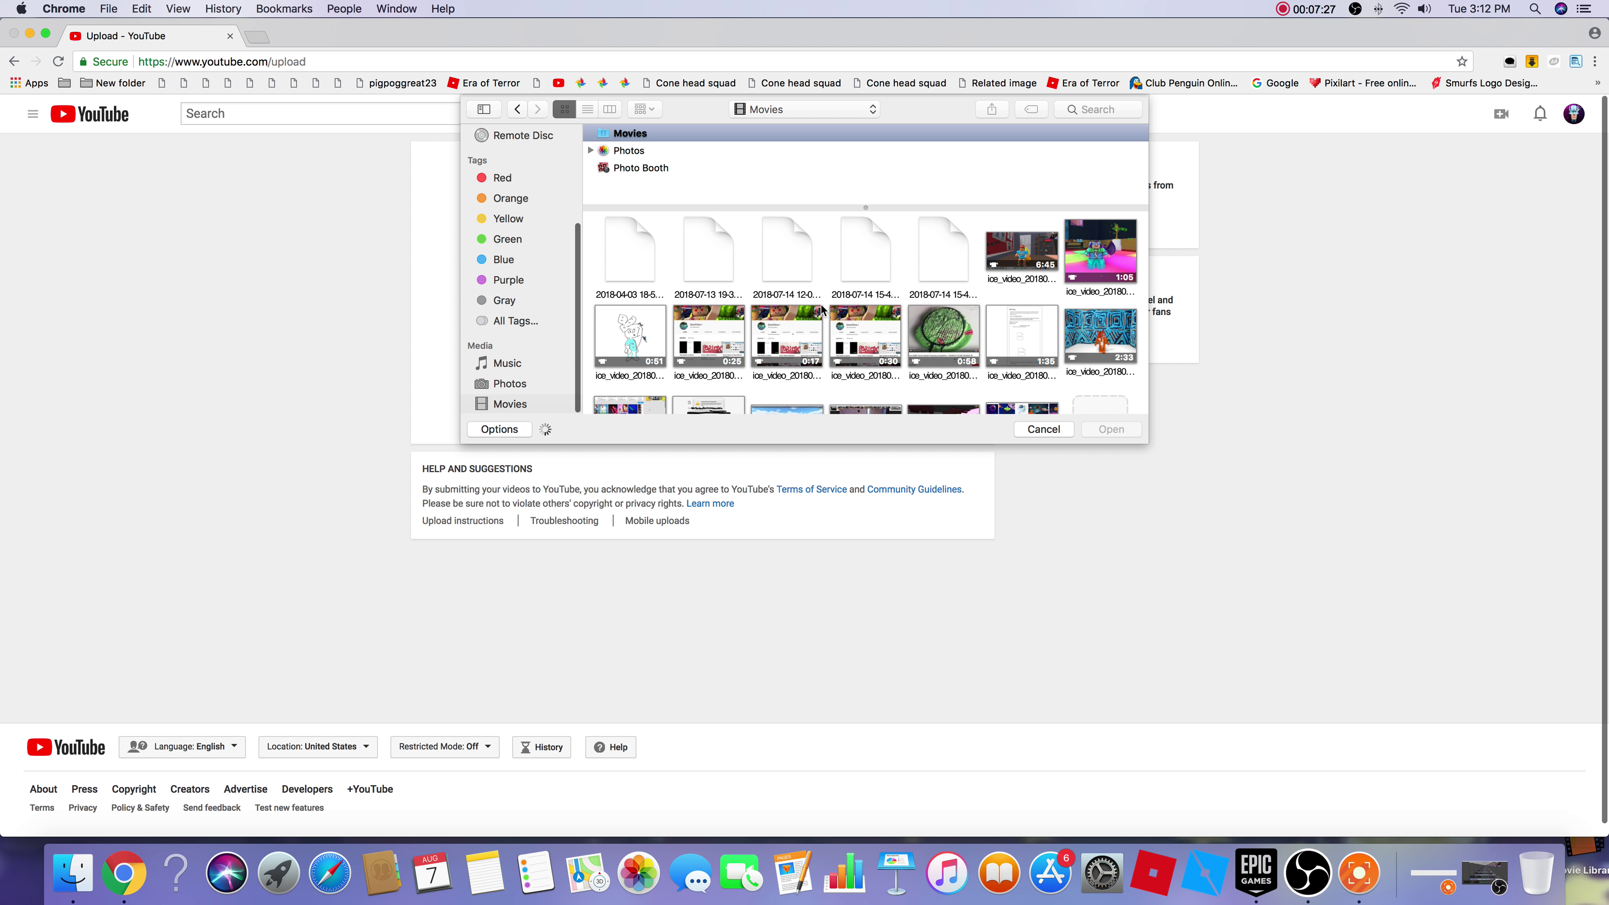
{"action": "scroll", "coordinate": [888, 324], "scroll_direction": "down", "scroll_amount": 3}
{"action": "left_click", "coordinate": [630, 382]}
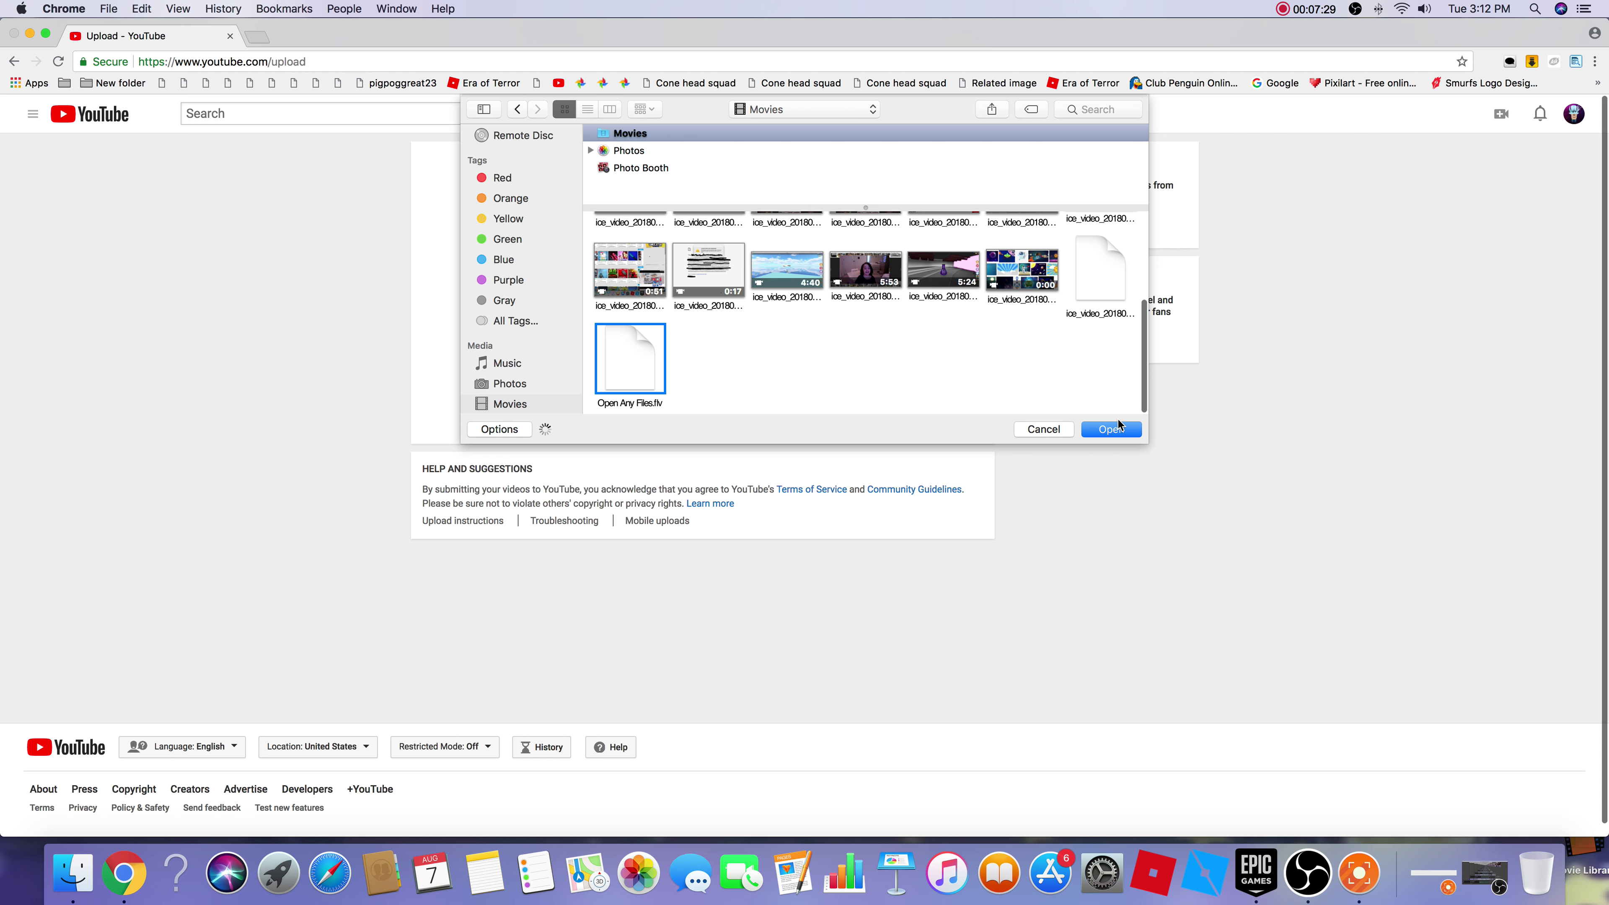
{"action": "left_click", "coordinate": [1109, 430]}
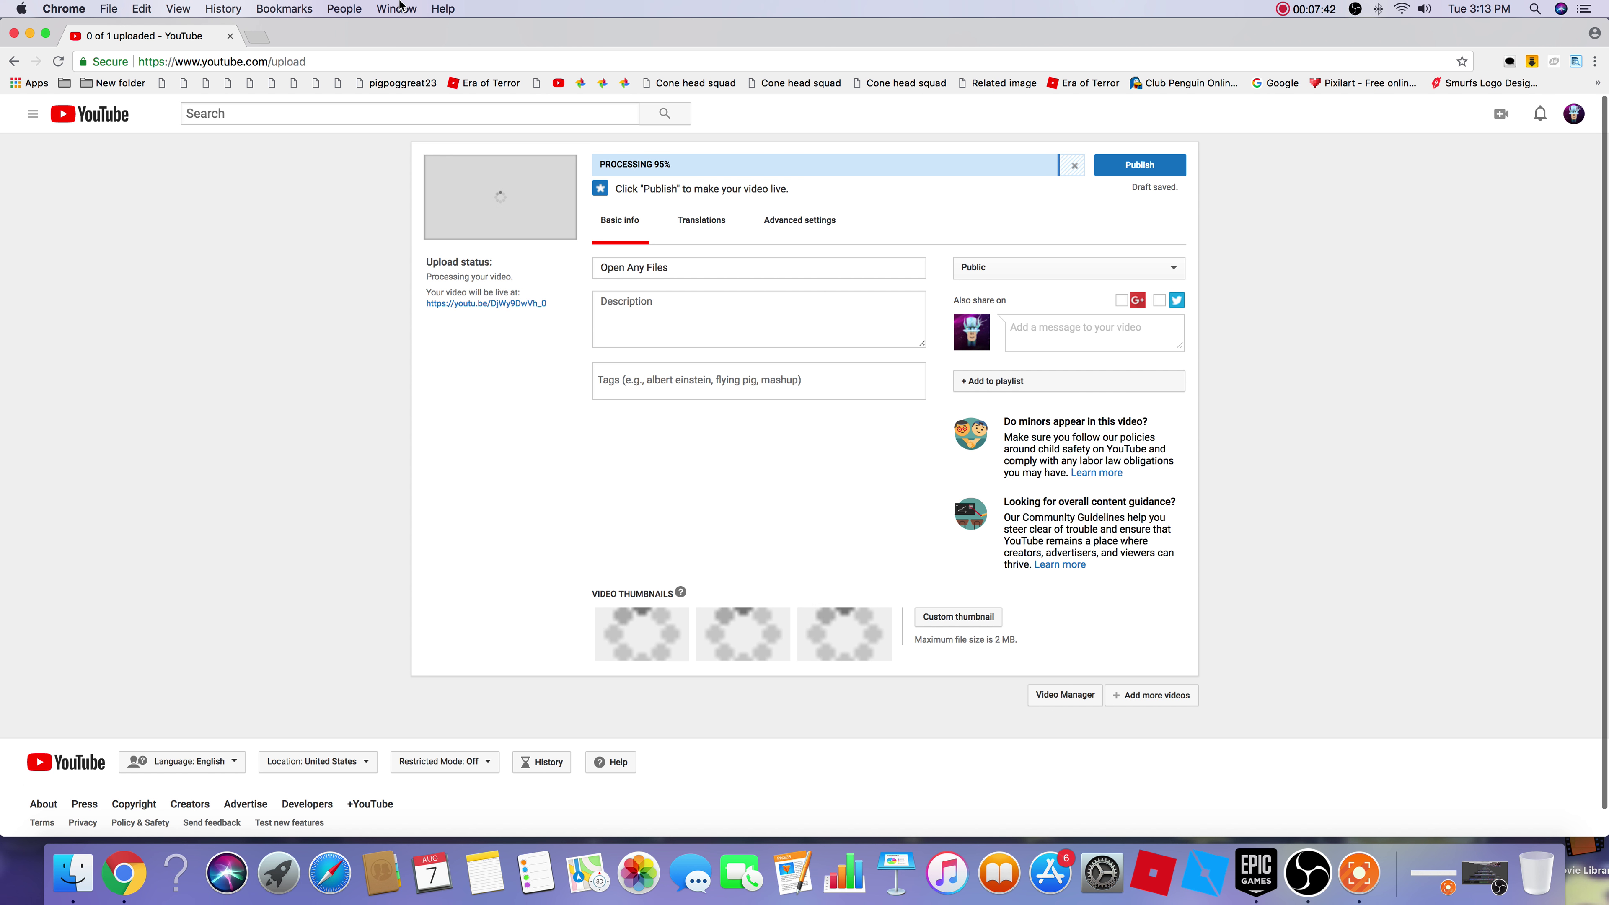
- Leave the YouTube upload page without publishing the video and close the remaining browser page
{"action": "left_click", "coordinate": [230, 37]}
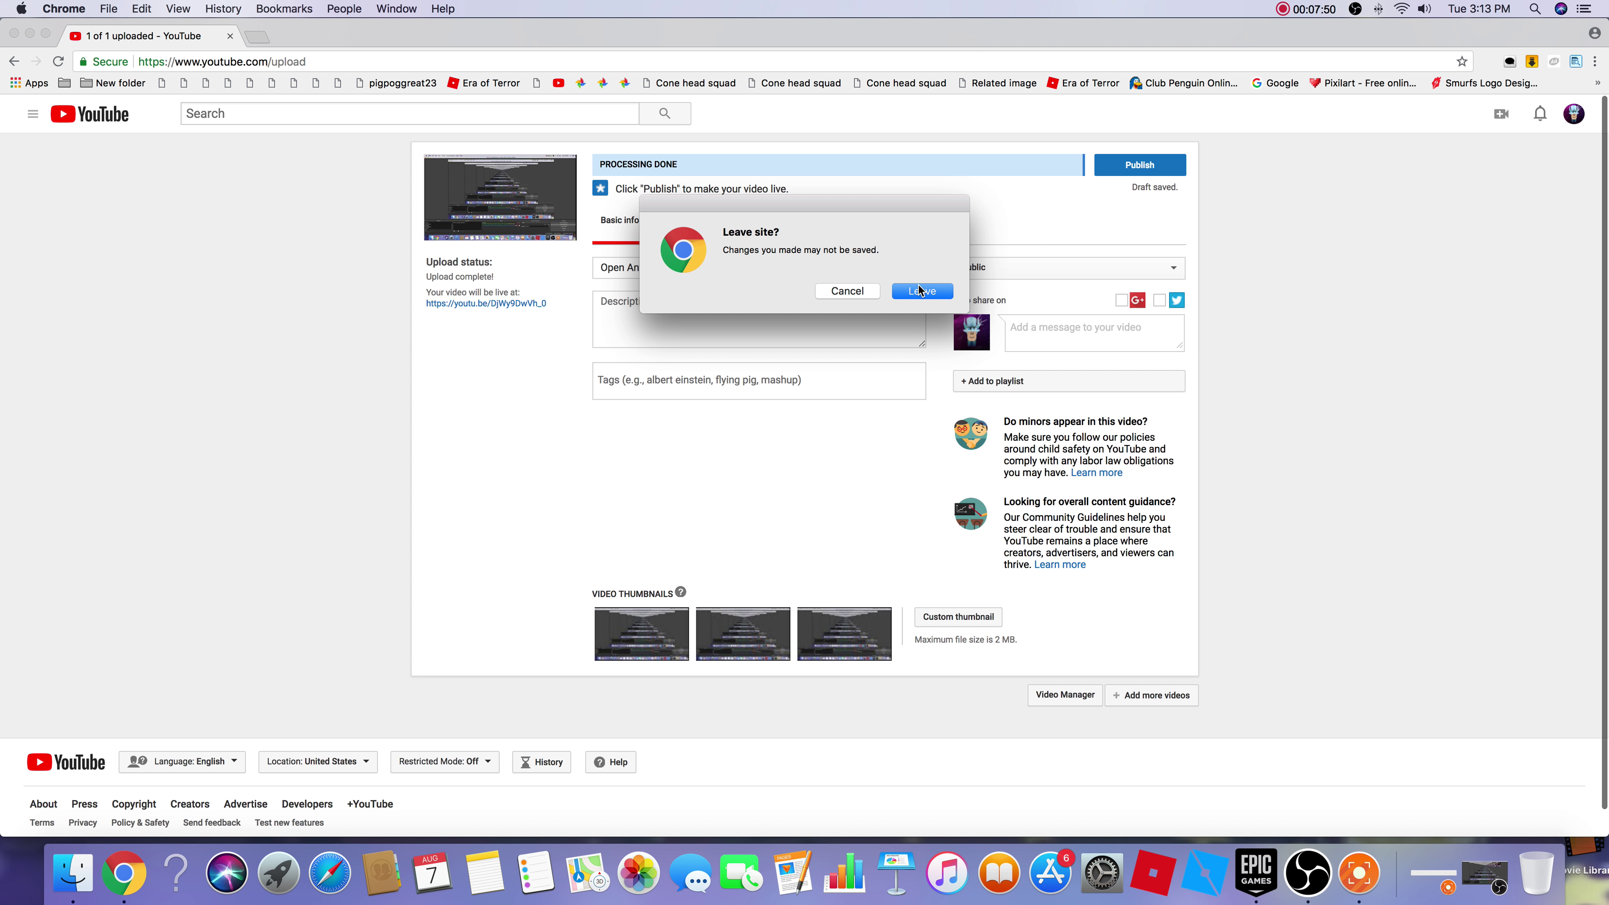
{"action": "left_click", "coordinate": [922, 290]}
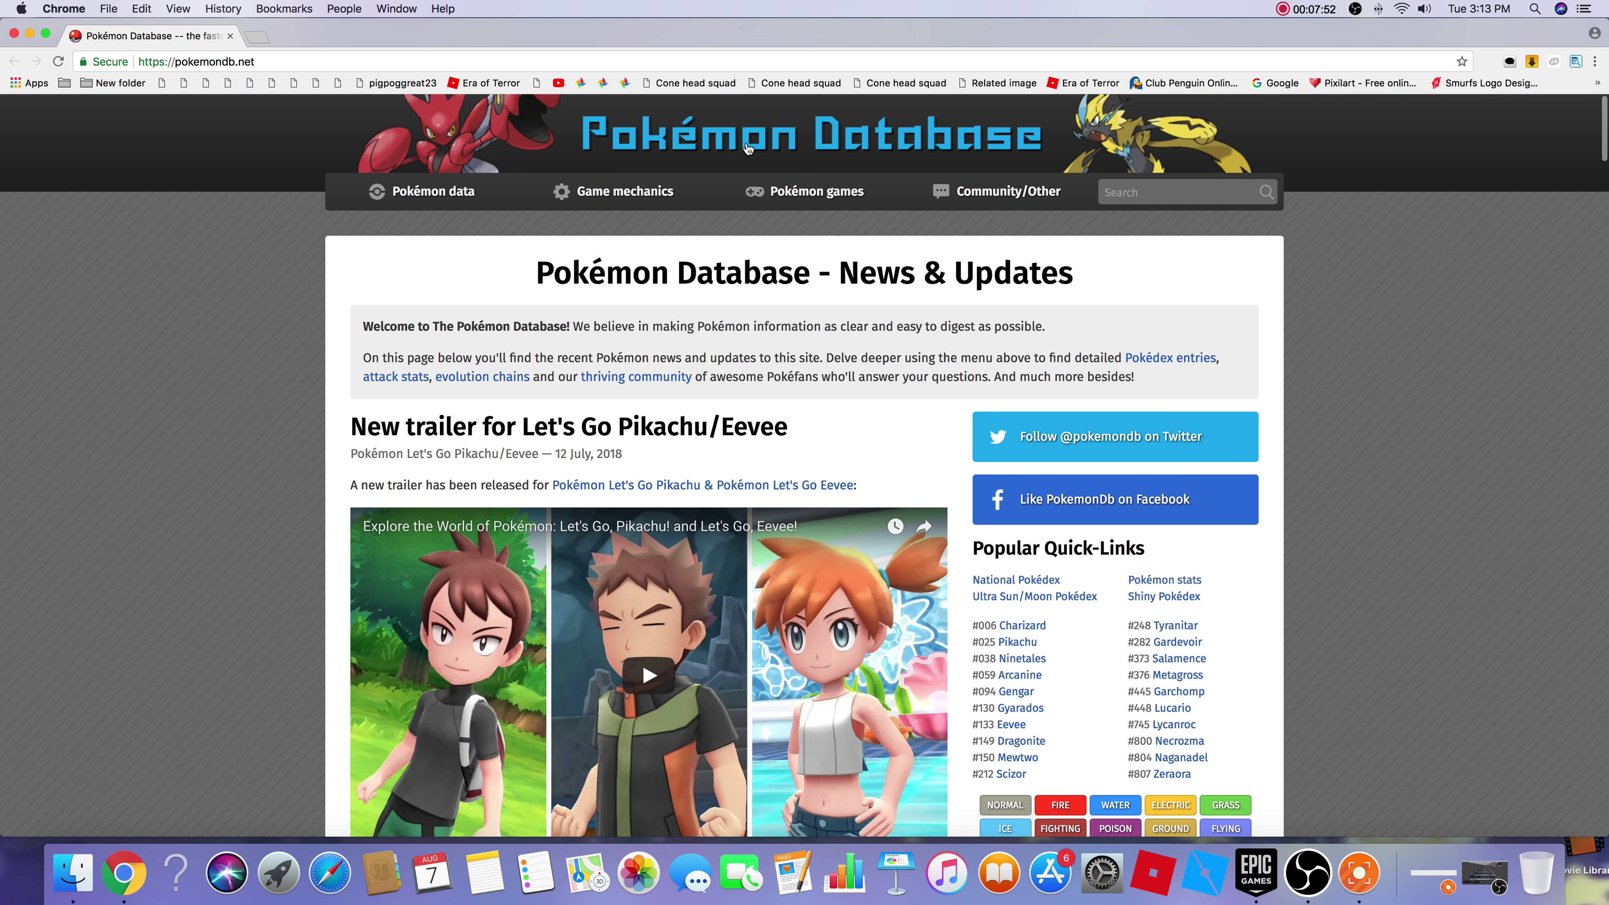
{"action": "left_click", "coordinate": [231, 37]}
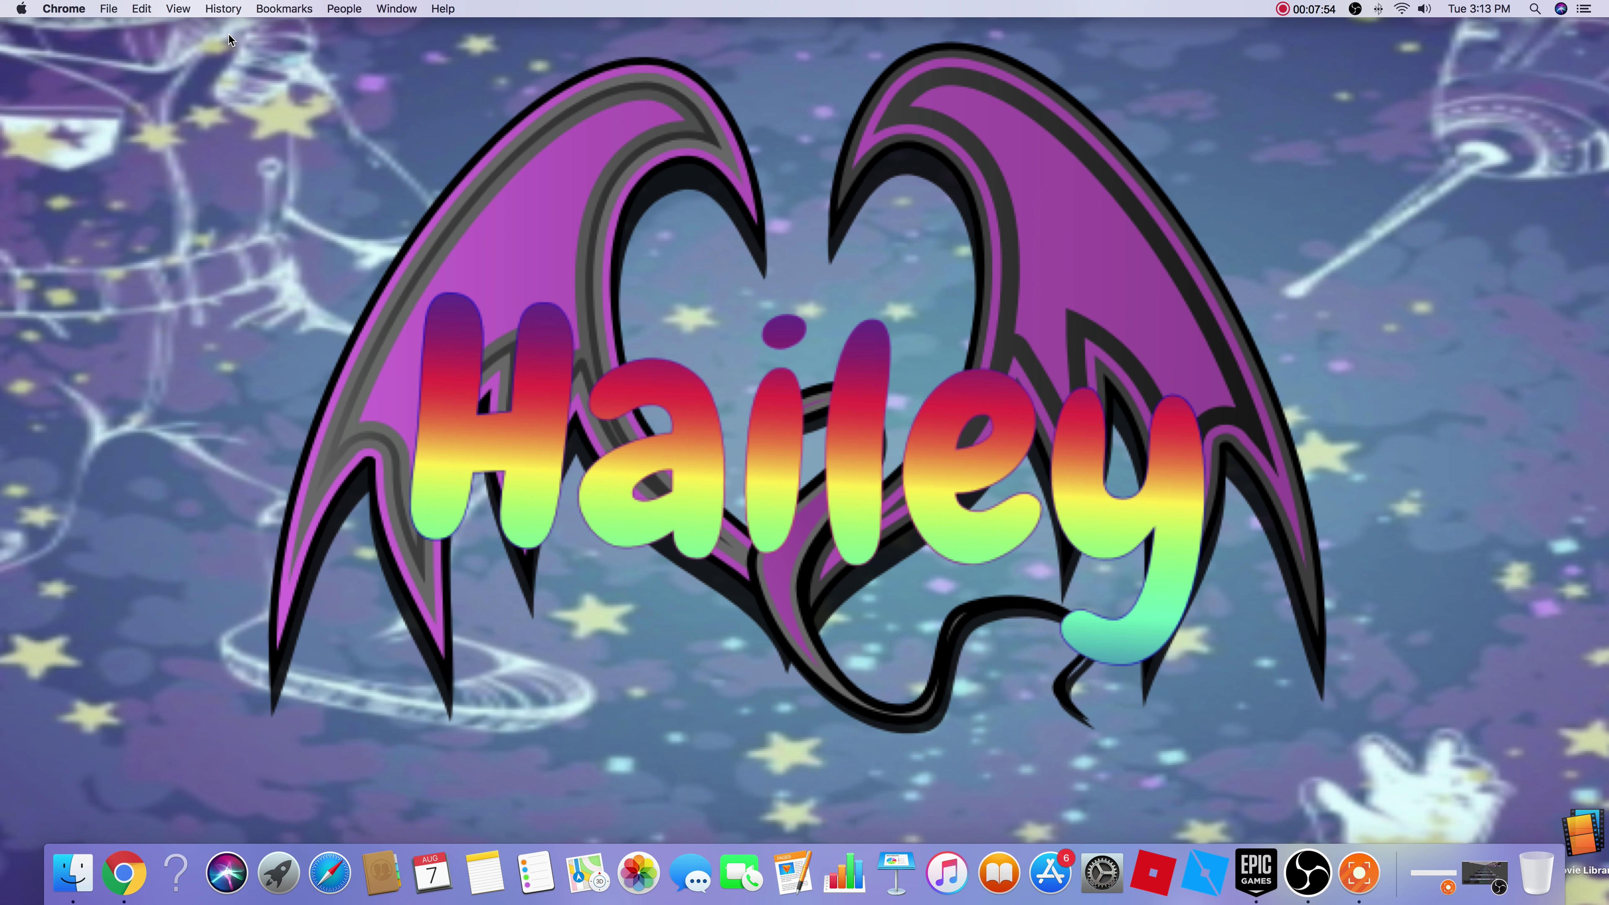
- Switch to OBS, select the "starting soon" scene and add a new Image source to it
{"action": "left_click", "coordinate": [1300, 8]}
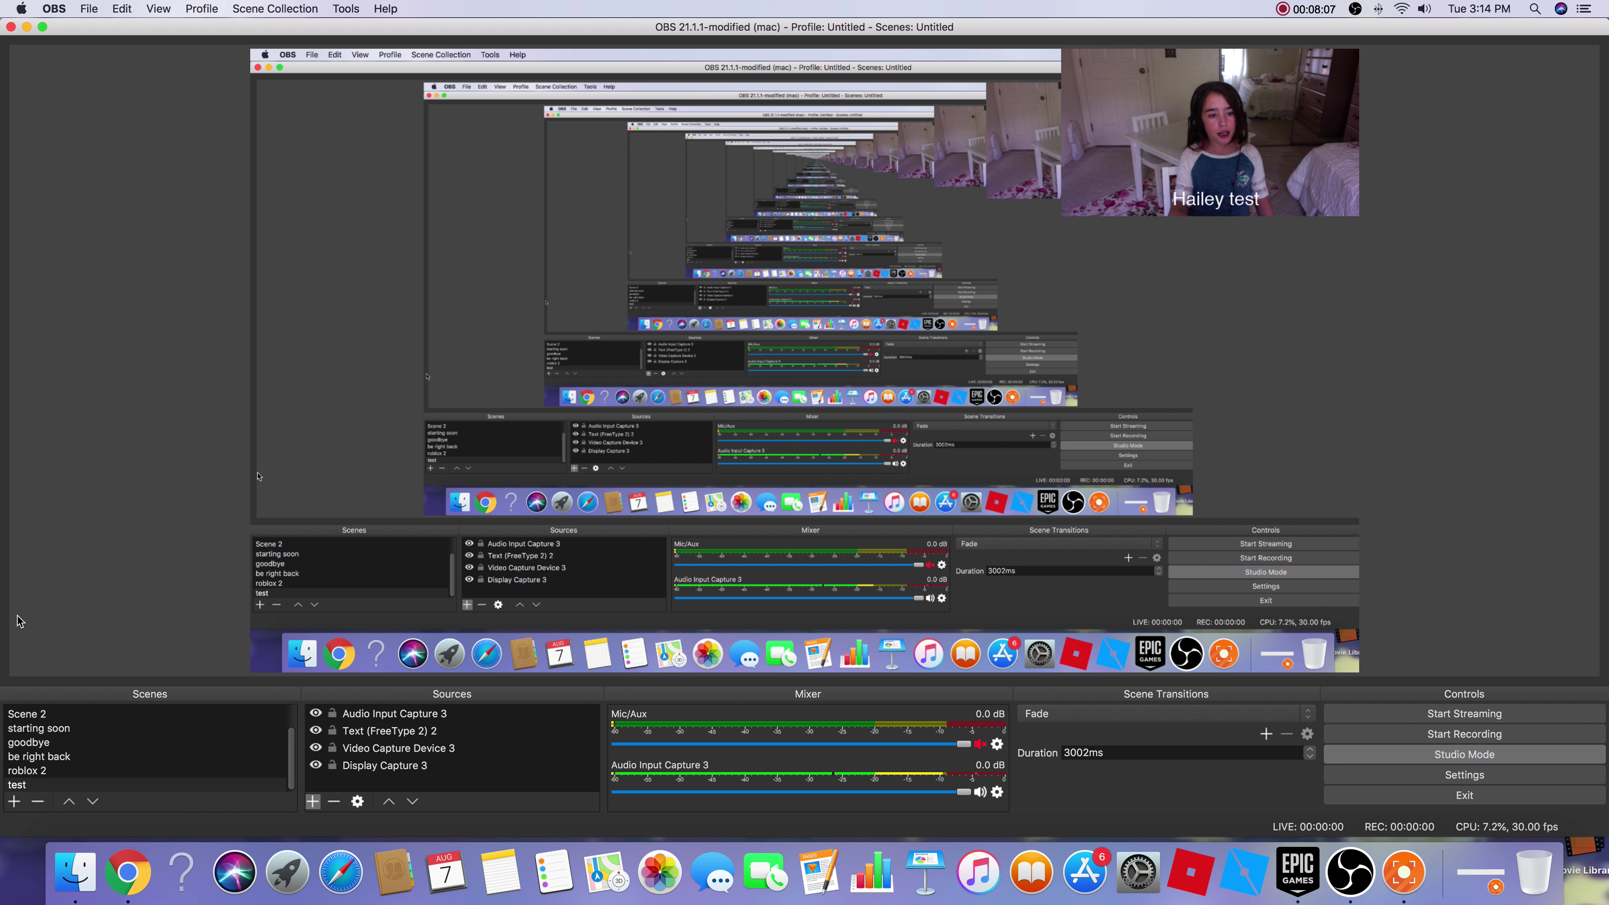
{"action": "left_click", "coordinate": [28, 730]}
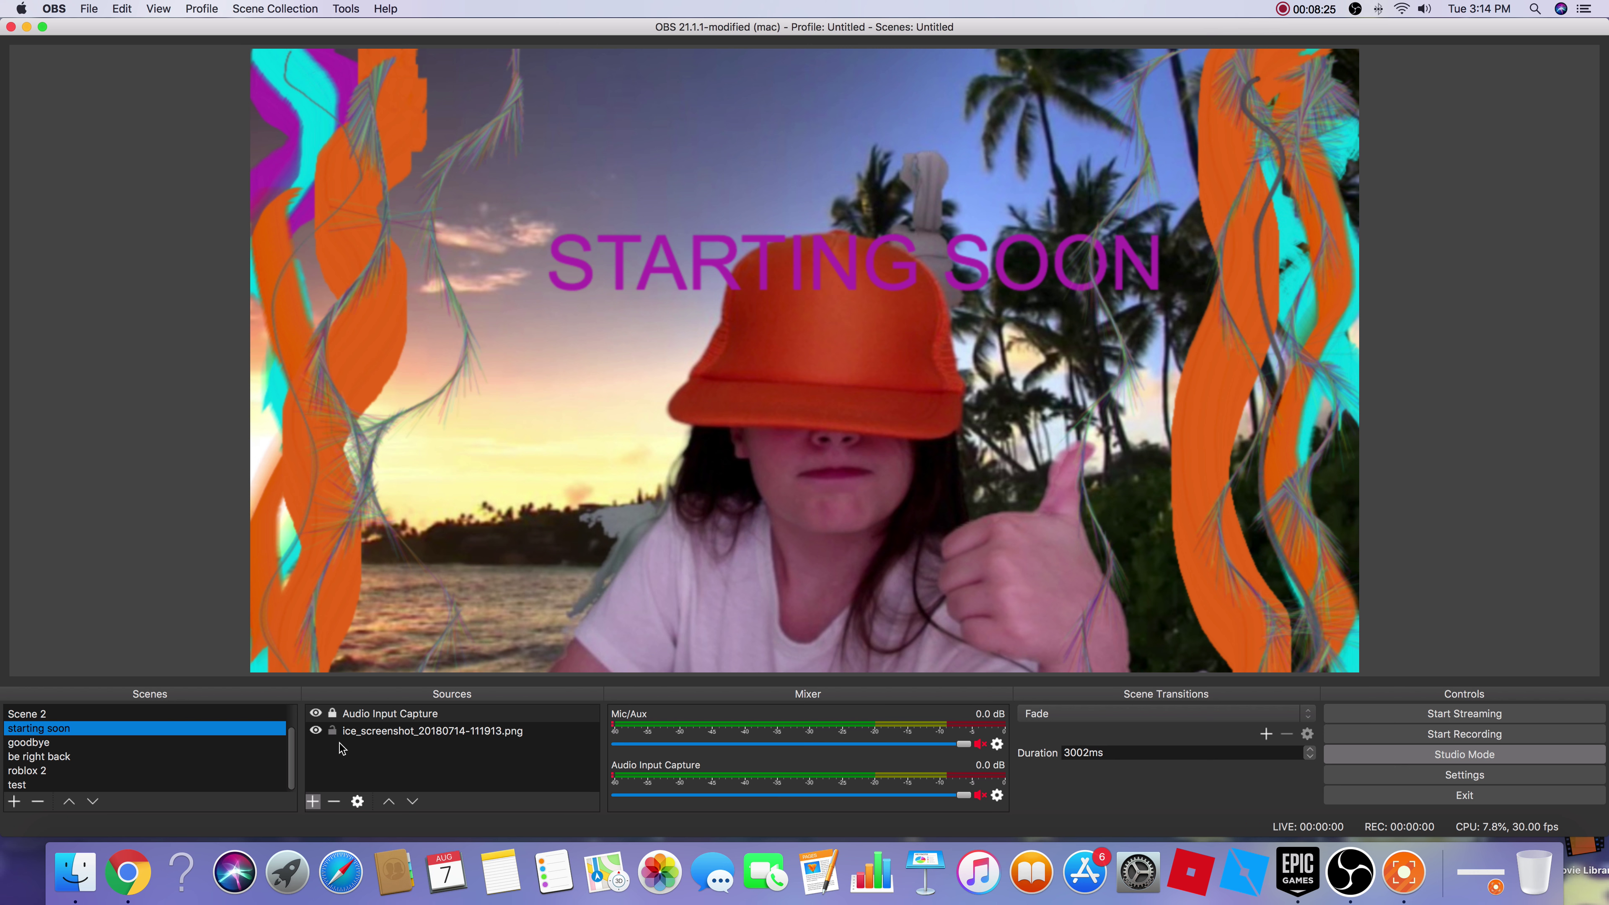
{"action": "left_click", "coordinate": [314, 804]}
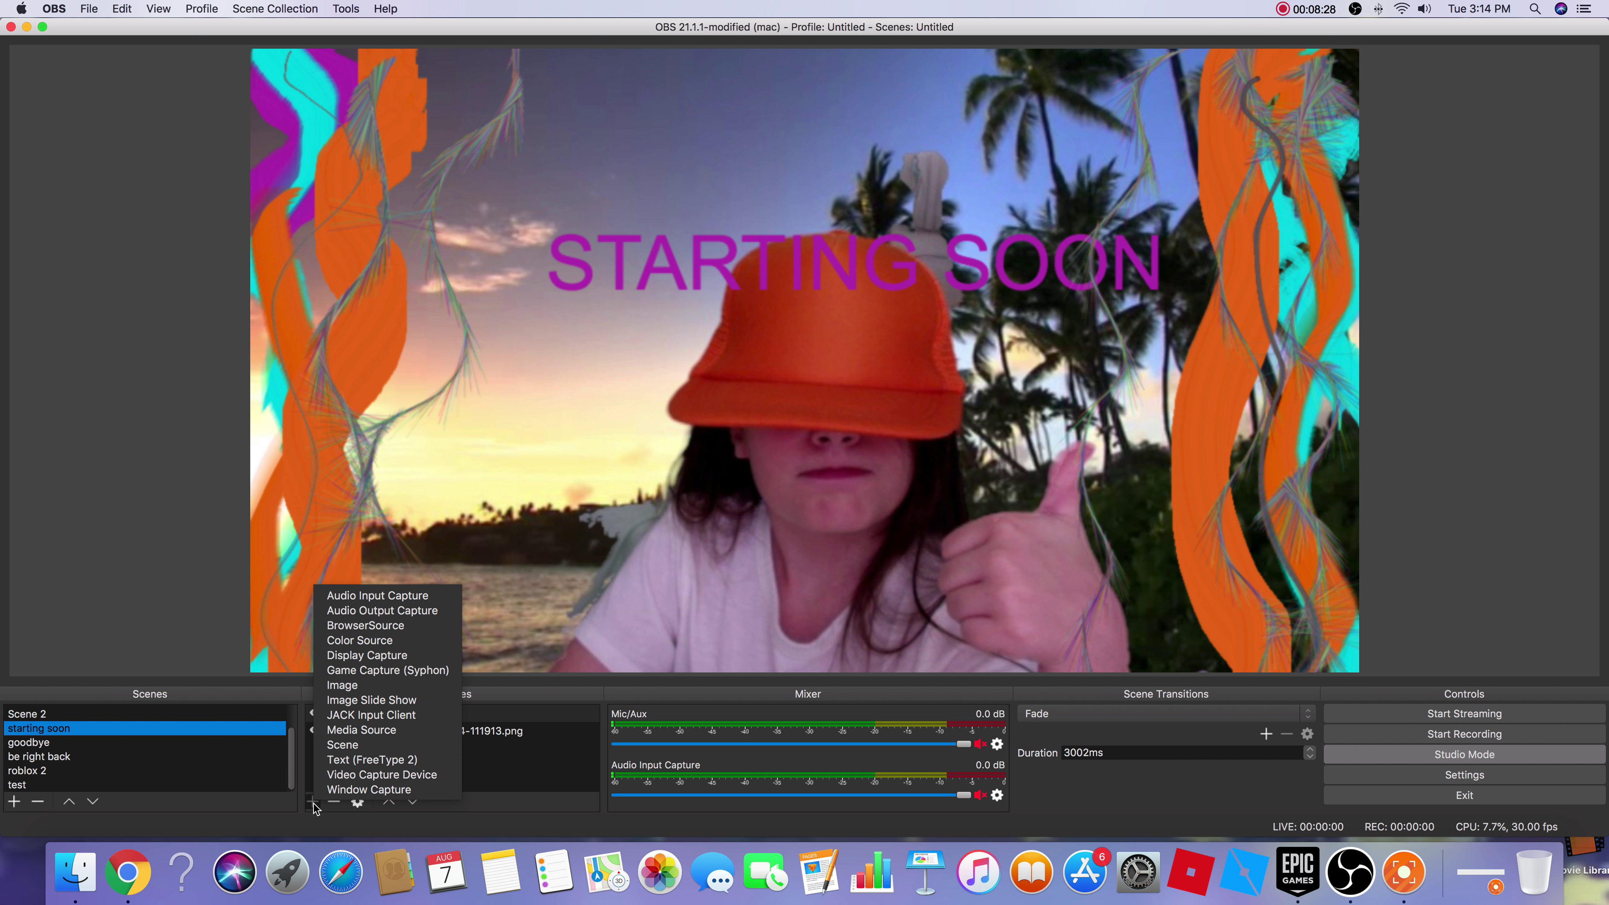
{"action": "left_click", "coordinate": [379, 684]}
{"action": "left_click", "coordinate": [904, 252]}
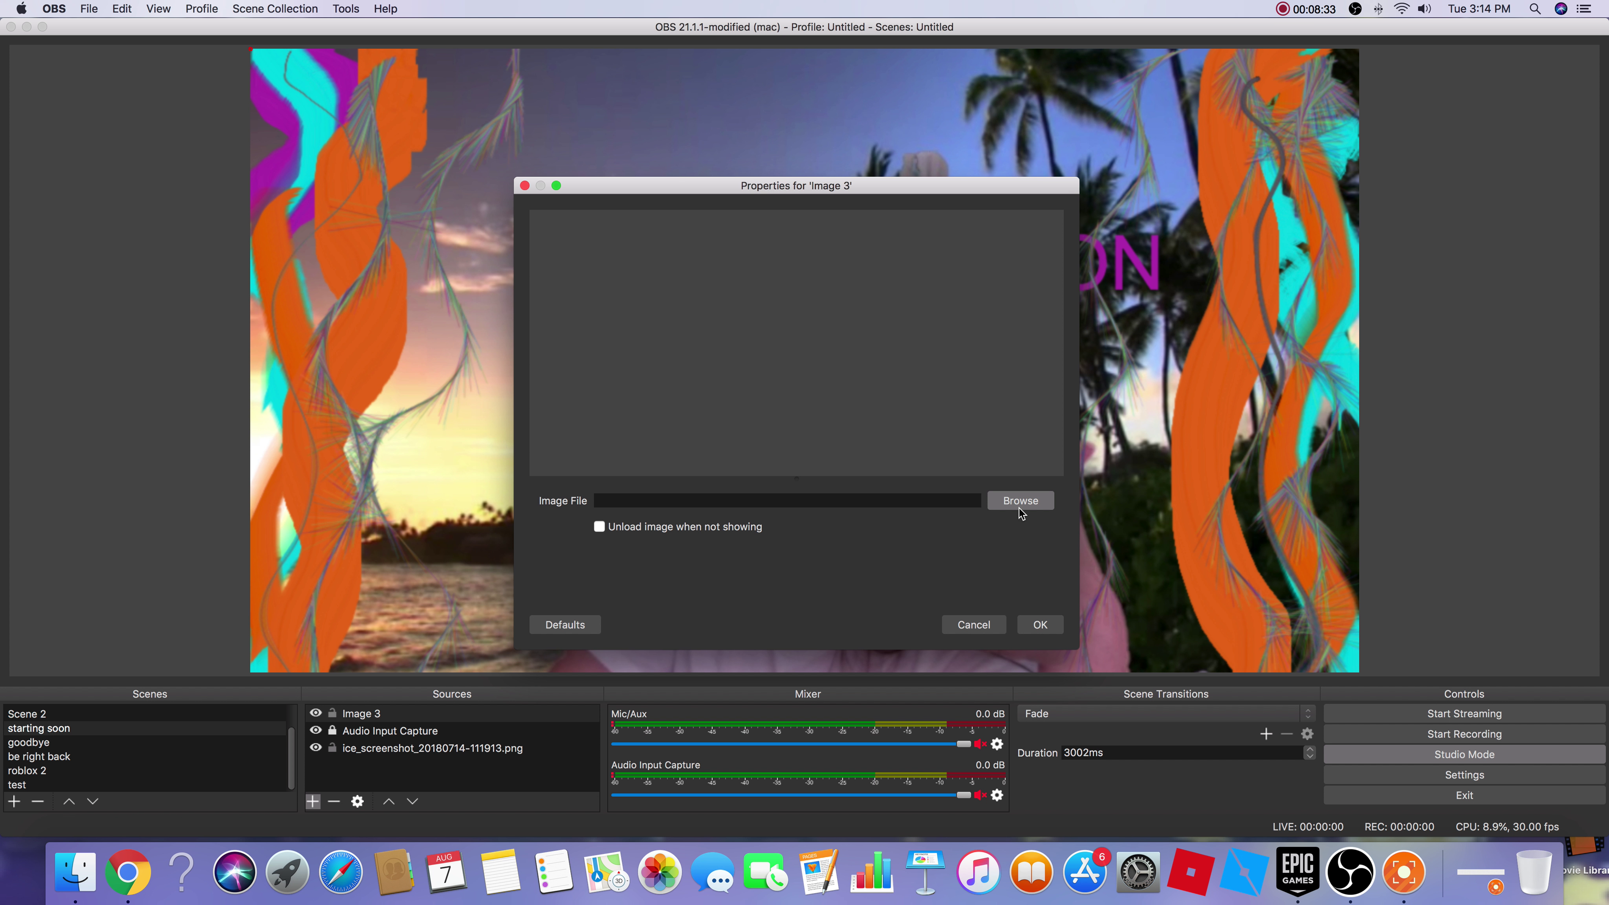
- Load ice_screenshot_20180806-202241.png into the new image source and shrink the picture into the upper-left corner of the scene
{"action": "left_click", "coordinate": [1020, 508]}
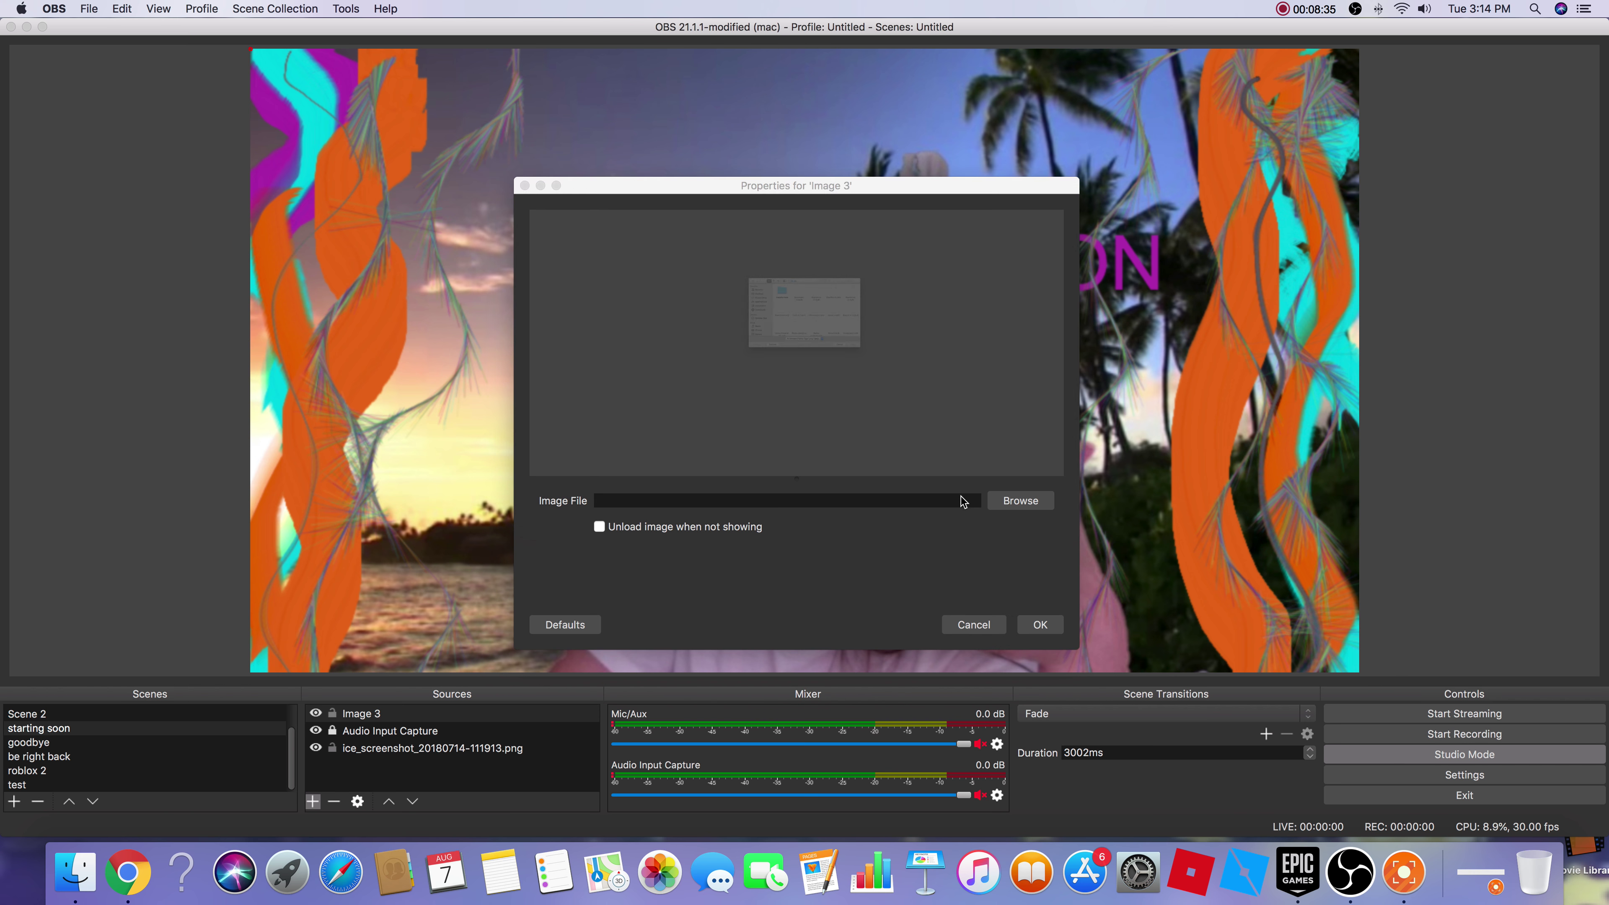
{"action": "left_click", "coordinate": [557, 196]}
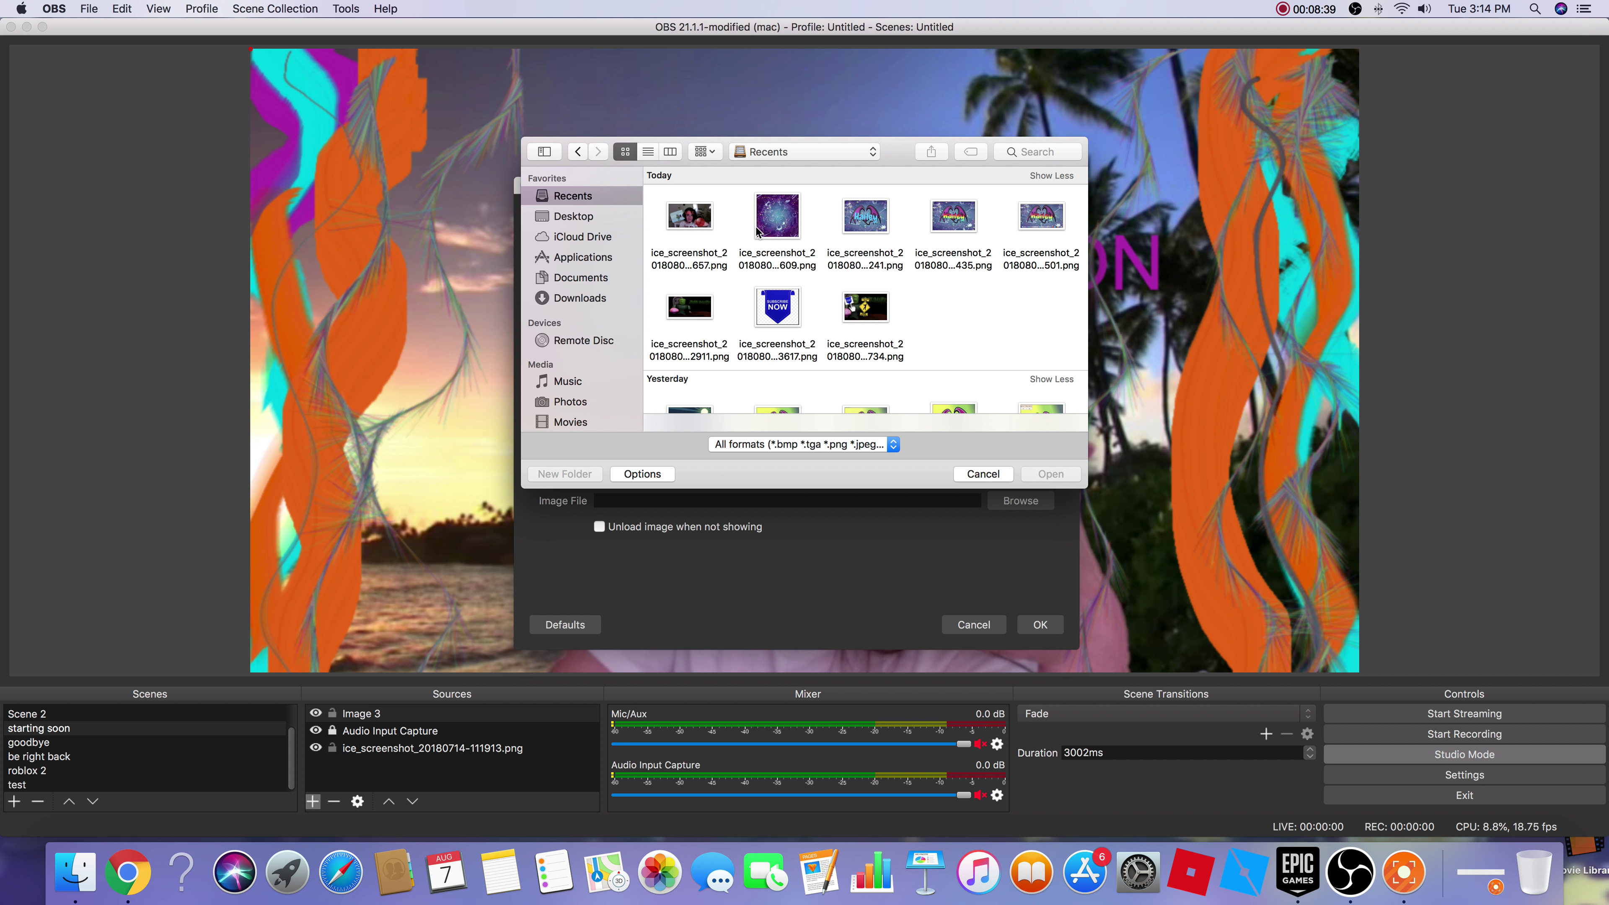
{"action": "left_click", "coordinate": [858, 221]}
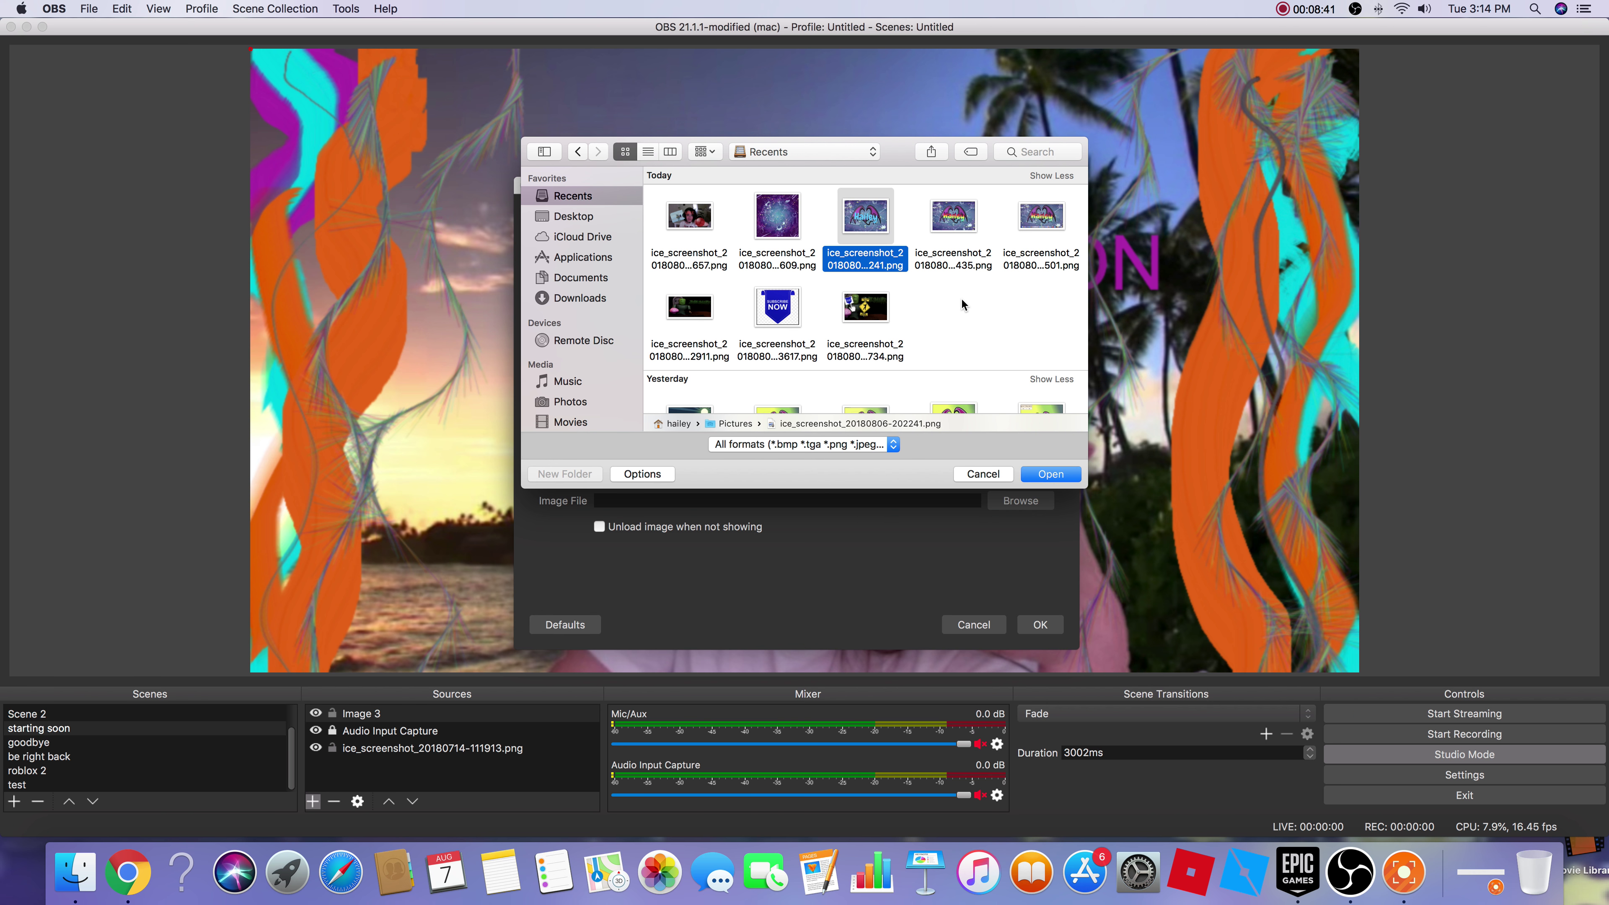
{"action": "left_click", "coordinate": [1050, 474]}
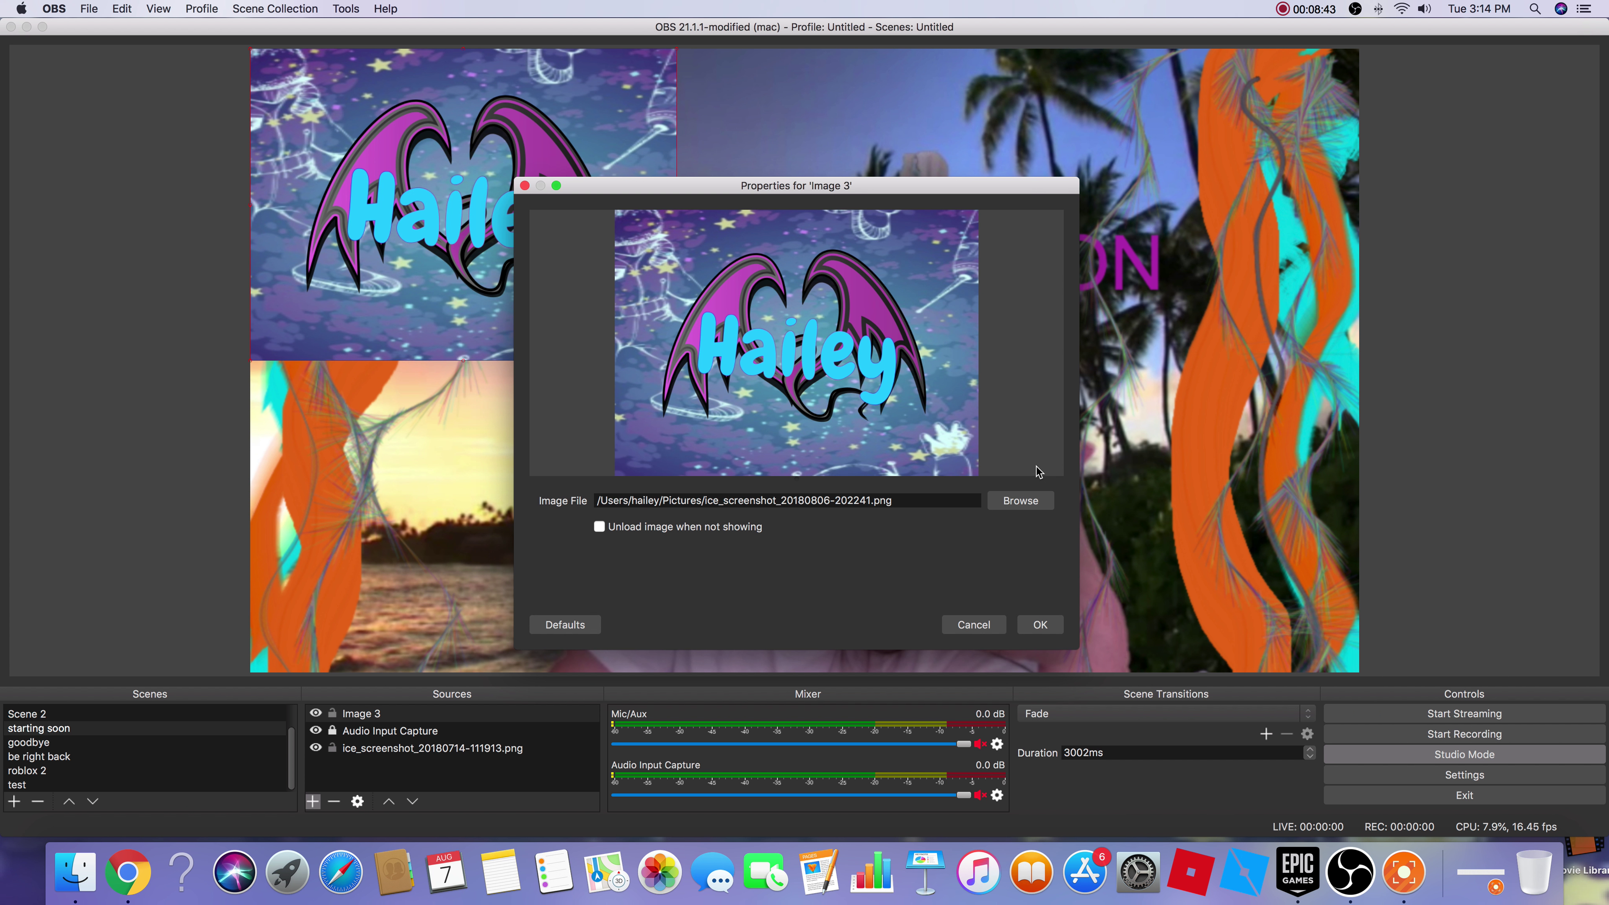
{"action": "left_click", "coordinate": [1040, 625]}
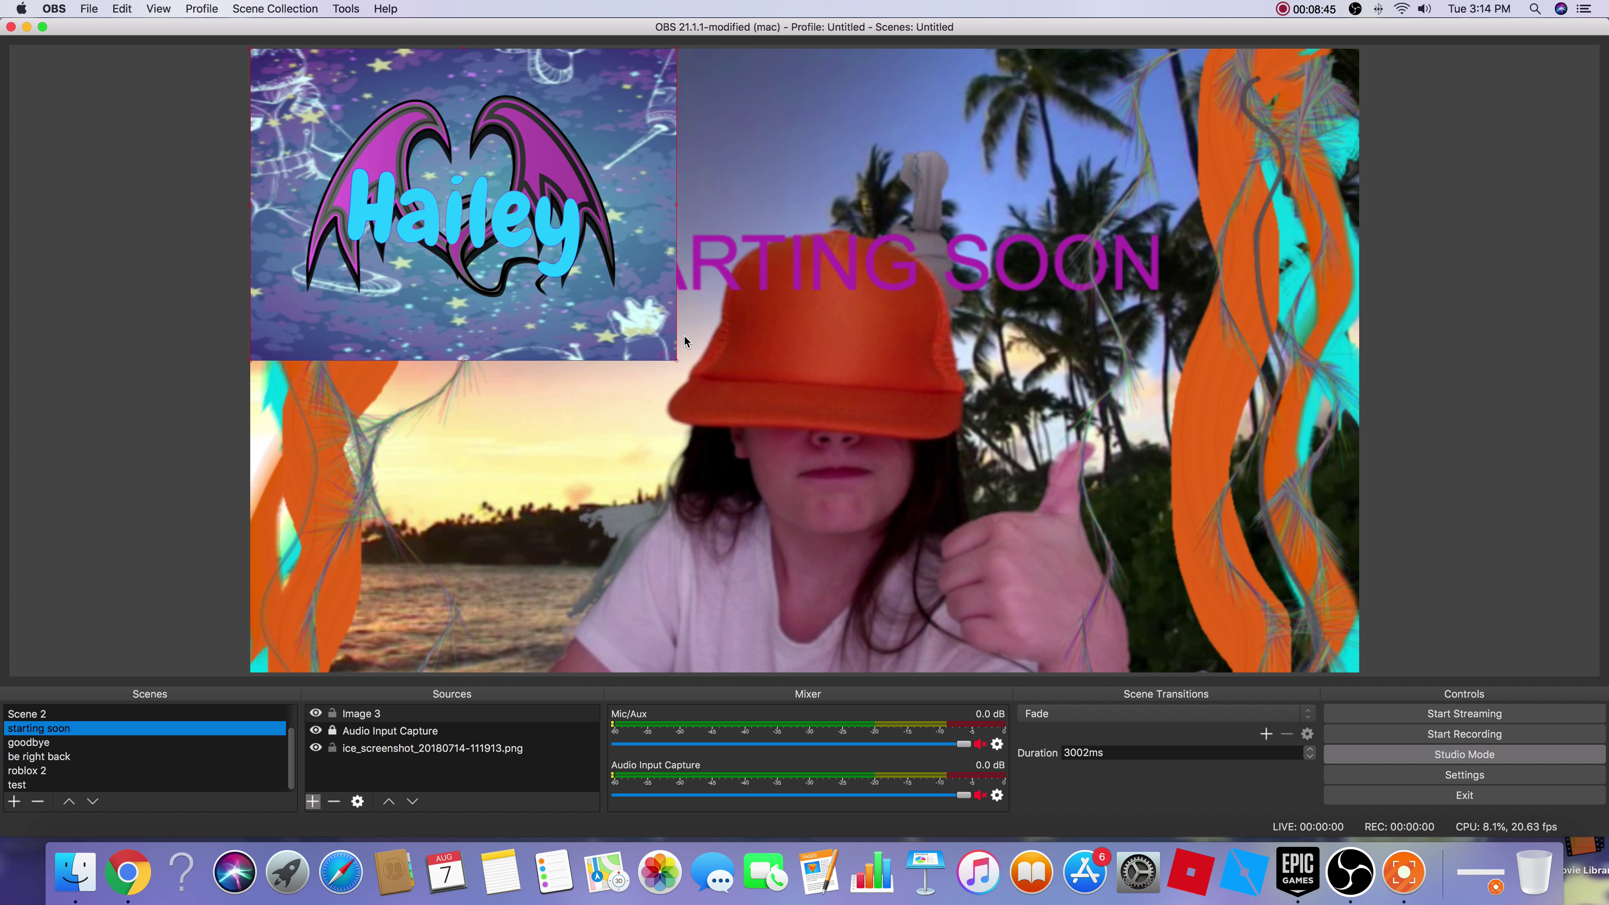
{"action": "left_click_drag", "start_coordinate": [677, 359], "coordinate": [382, 154]}
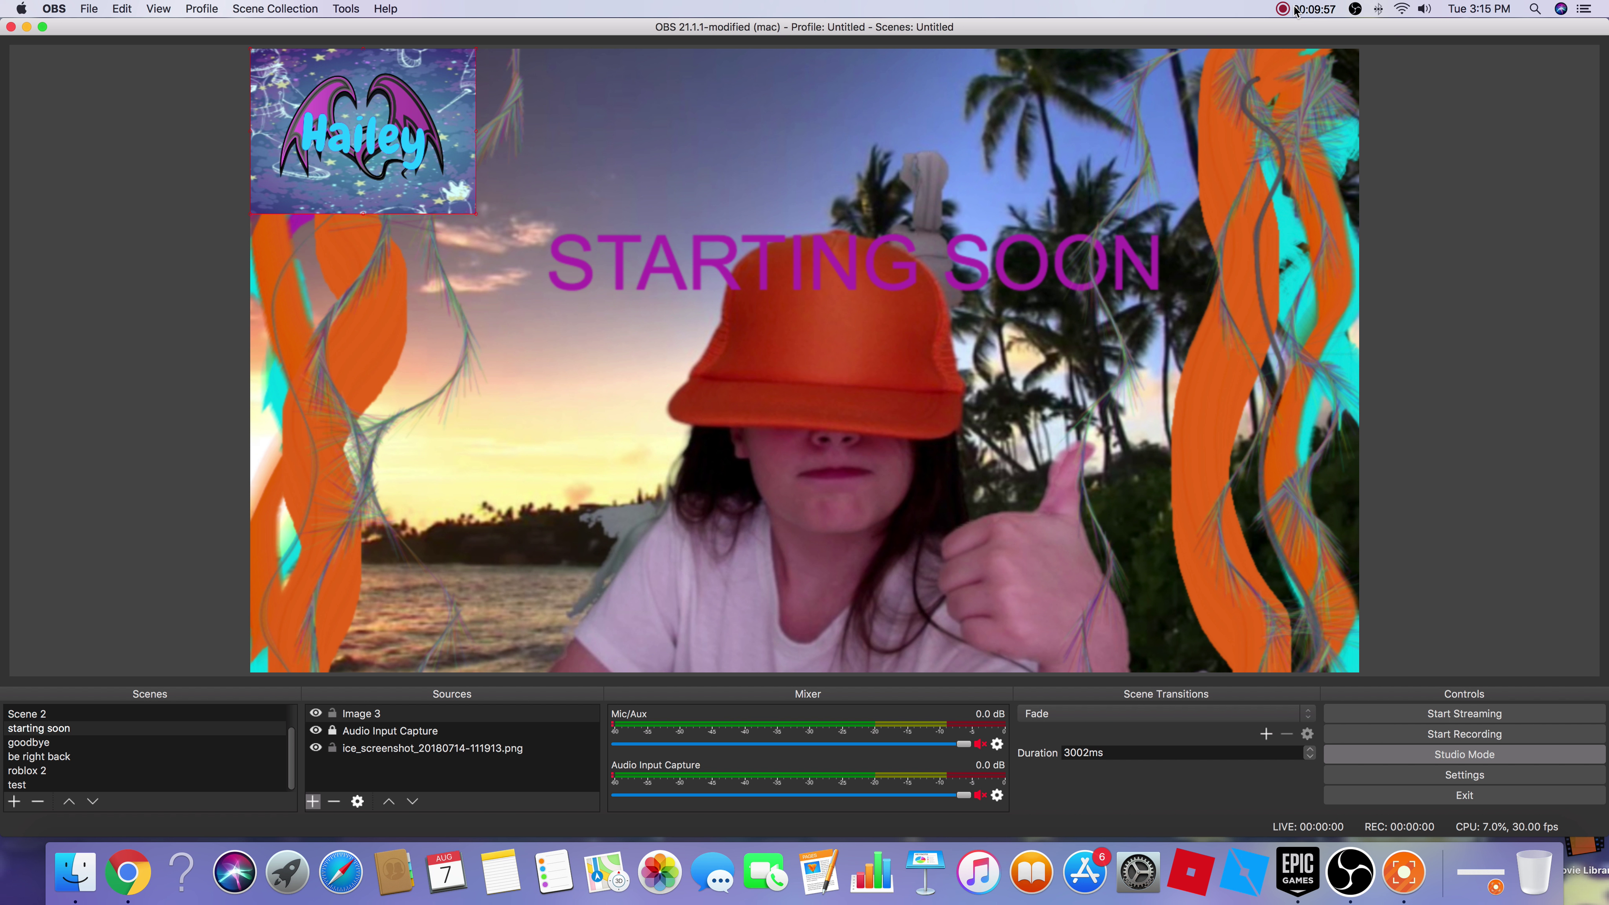
{"action": "left_click", "coordinate": [1297, 10]}
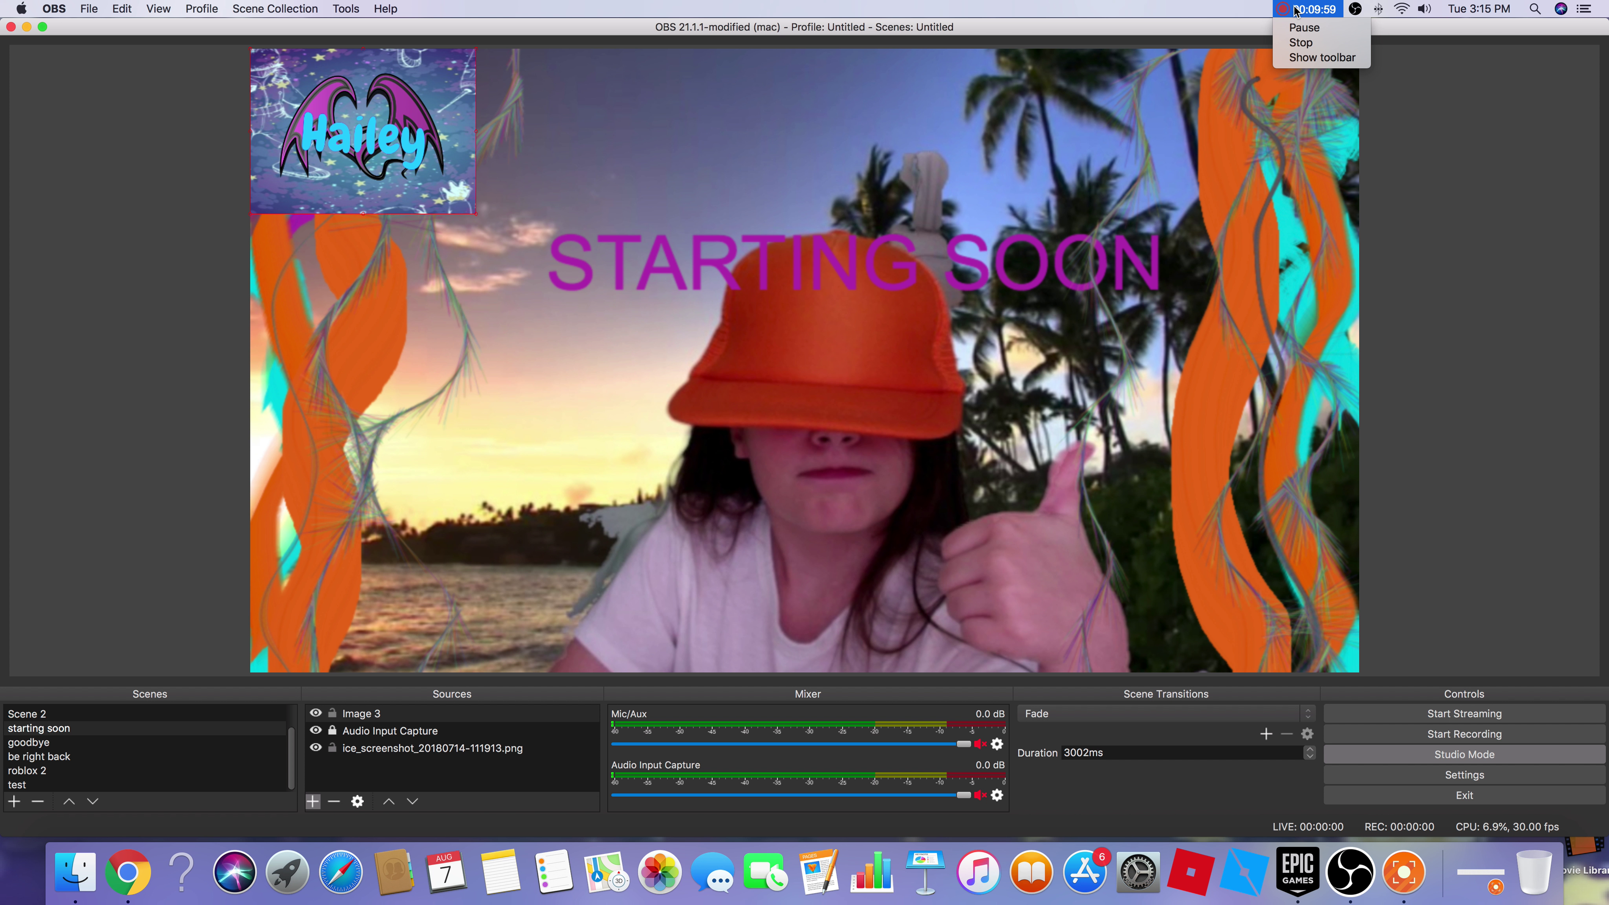
{"action": "left_click", "coordinate": [1539, 101]}
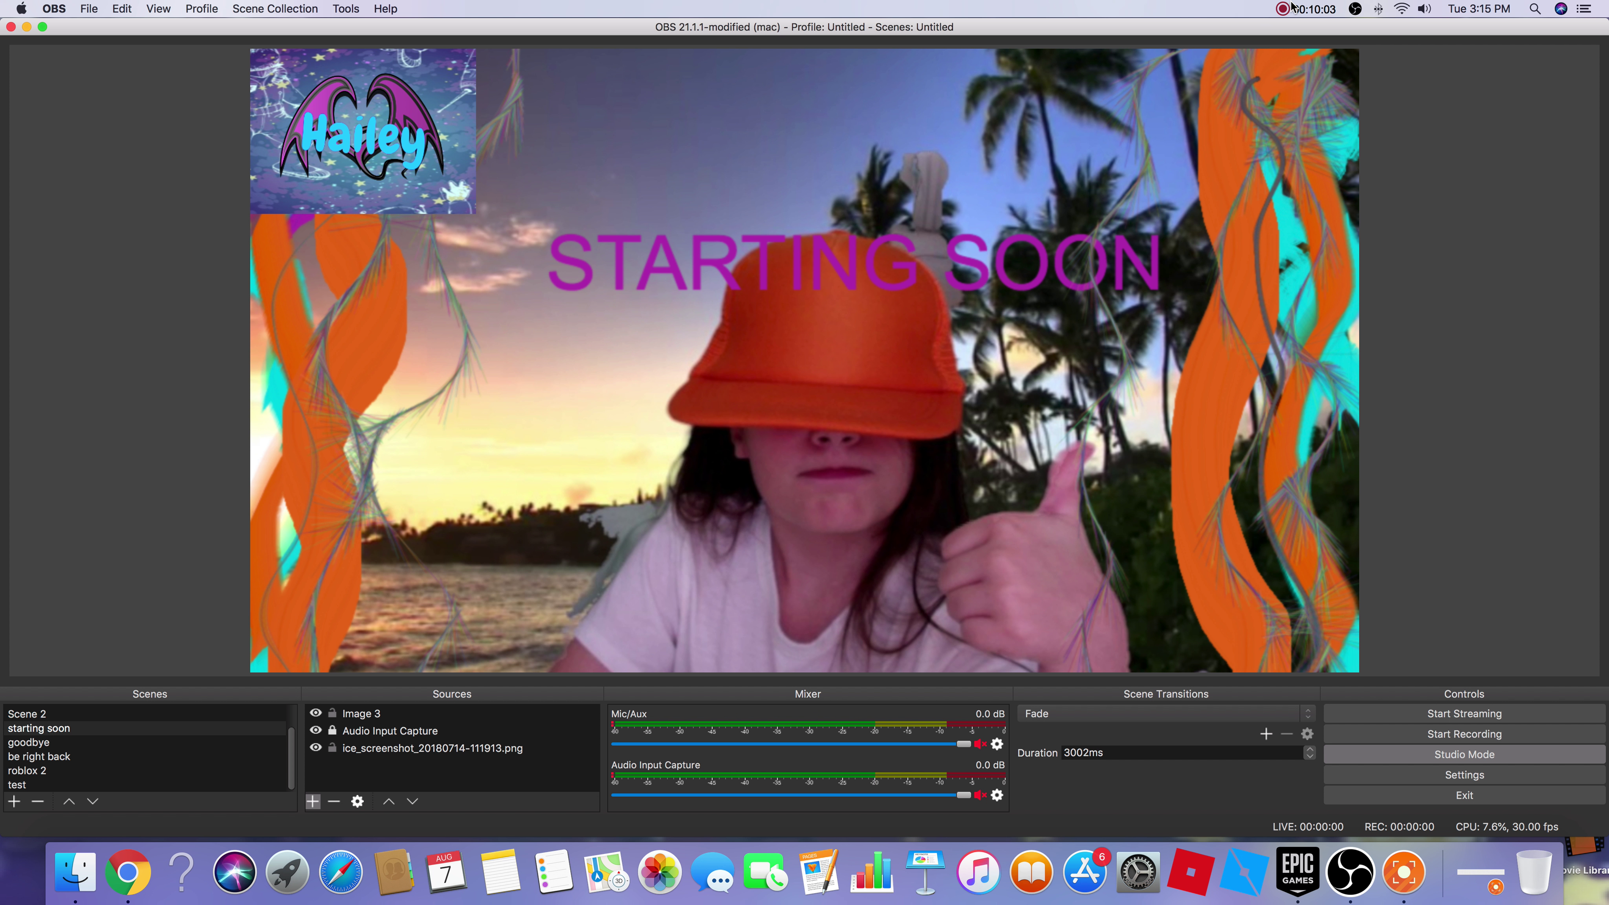